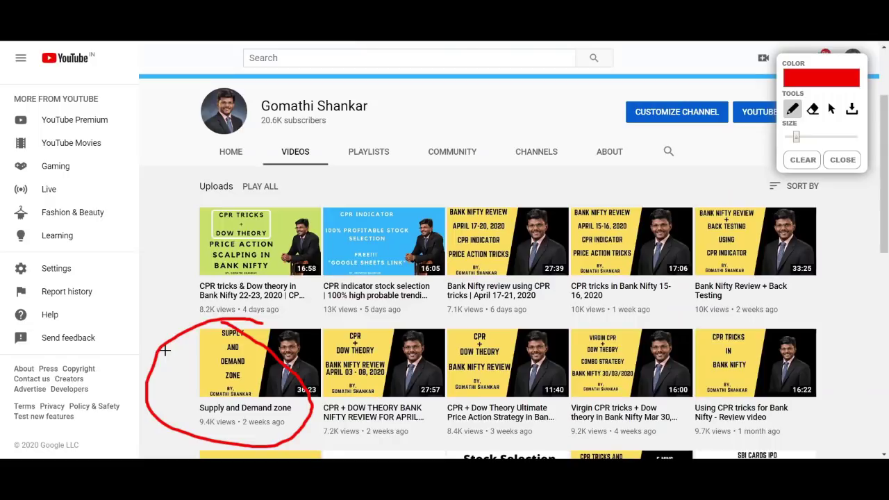
# Write a circled 1 beside the Supply and Demand zone video and close the annotation overlay
pyautogui.moveTo(179, 370)
pyautogui.mouseDown()
pyautogui.moveTo(182, 386)
pyautogui.moveTo(164, 383)
pyautogui.moveTo(198, 371)
pyautogui.moveTo(190, 365)
pyautogui.mouseUp()
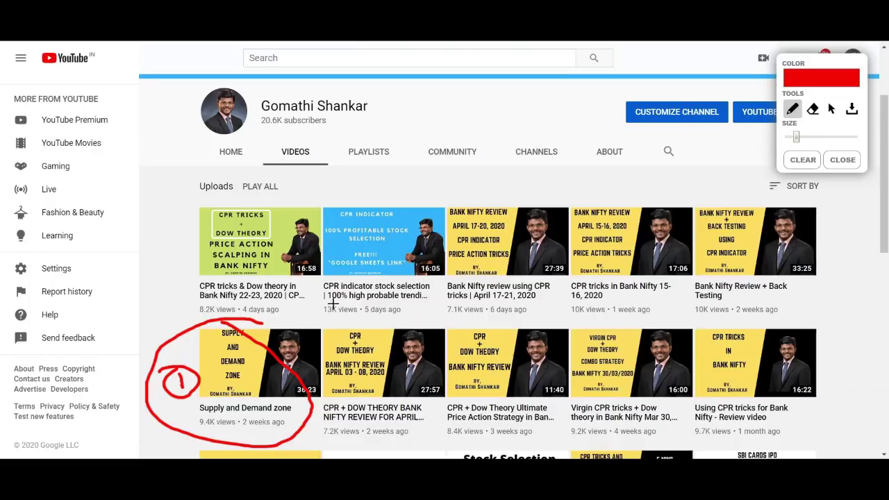
pyautogui.click(846, 164)
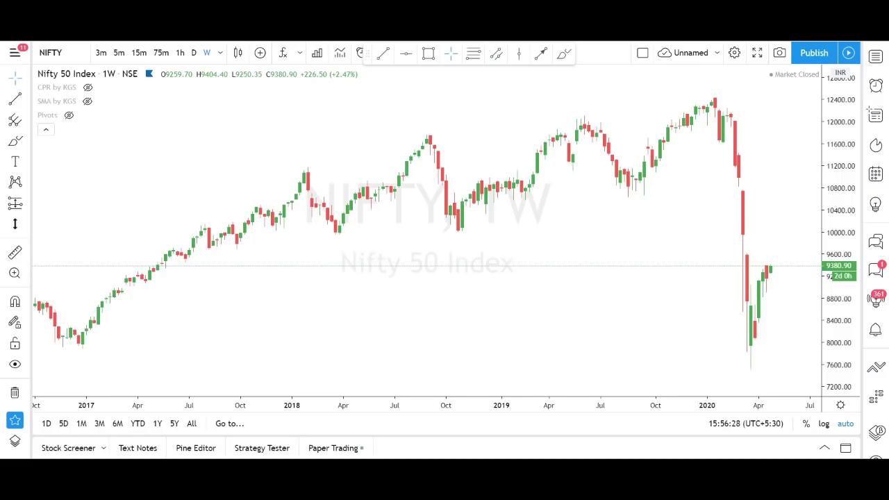
# Trace the two 2016 swing lows as V shapes, underline each with a horizontal stroke, and clear the annotations
pyautogui.moveTo(340, 233); pyautogui.dragTo(719, 241)
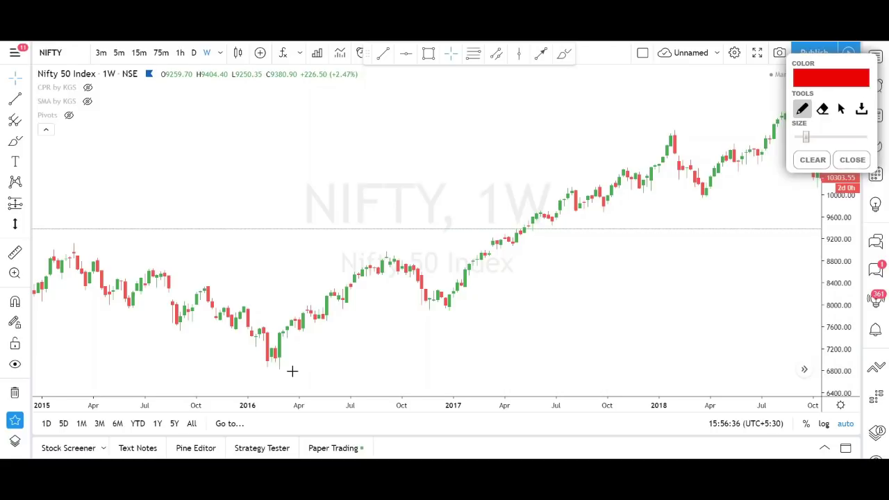
pyautogui.moveTo(215, 310)
pyautogui.mouseDown()
pyautogui.moveTo(265, 360)
pyautogui.moveTo(362, 279)
pyautogui.moveTo(448, 306)
pyautogui.moveTo(497, 247)
pyautogui.mouseUp()
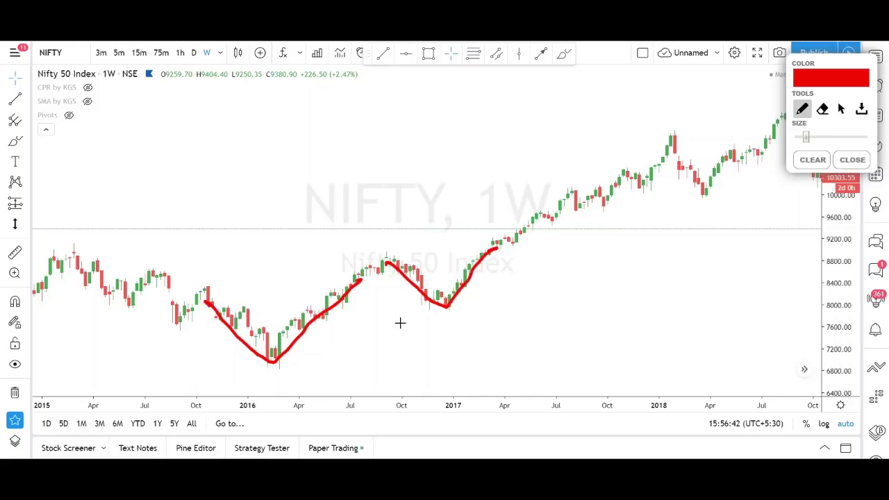
pyautogui.moveTo(387, 310); pyautogui.dragTo(592, 311)
pyautogui.moveTo(229, 371); pyautogui.dragTo(387, 368)
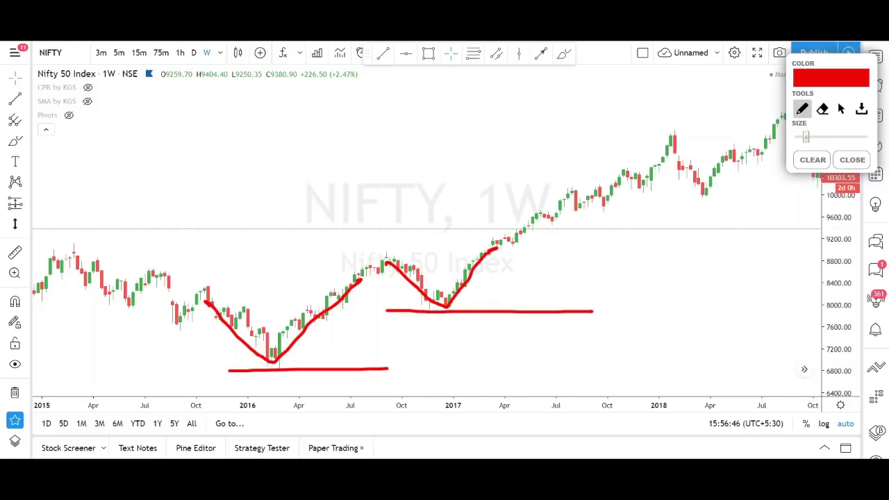
pyautogui.click(813, 164)
pyautogui.click(846, 167)
# Outline the 2016 and two 2018 swing highs with horizontal strokes on top, write "res" above the middle one, and close the annotations
pyautogui.moveTo(680, 246); pyautogui.dragTo(582, 257)
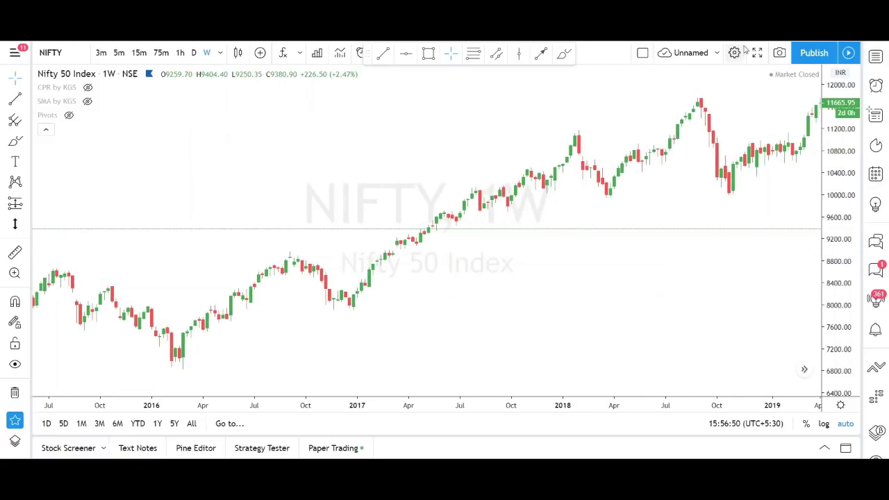
pyautogui.hotkey('alt', 'shift', 'd')
pyautogui.moveTo(218, 320)
pyautogui.mouseDown()
pyautogui.moveTo(294, 256)
pyautogui.moveTo(365, 311)
pyautogui.mouseUp()
pyautogui.moveTo(236, 256); pyautogui.dragTo(381, 256)
pyautogui.moveTo(497, 210)
pyautogui.mouseDown()
pyautogui.moveTo(573, 132)
pyautogui.moveTo(615, 194)
pyautogui.mouseUp()
pyautogui.moveTo(529, 133); pyautogui.dragTo(632, 133)
pyautogui.moveTo(615, 186)
pyautogui.mouseDown()
pyautogui.moveTo(700, 102)
pyautogui.moveTo(734, 182)
pyautogui.mouseUp()
pyautogui.moveTo(655, 98); pyautogui.dragTo(763, 99)
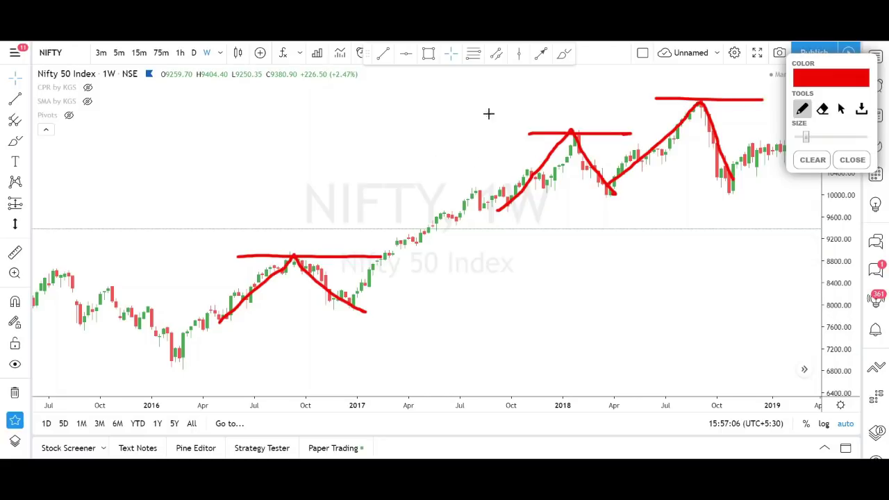
pyautogui.moveTo(518, 104); pyautogui.dragTo(572, 104)
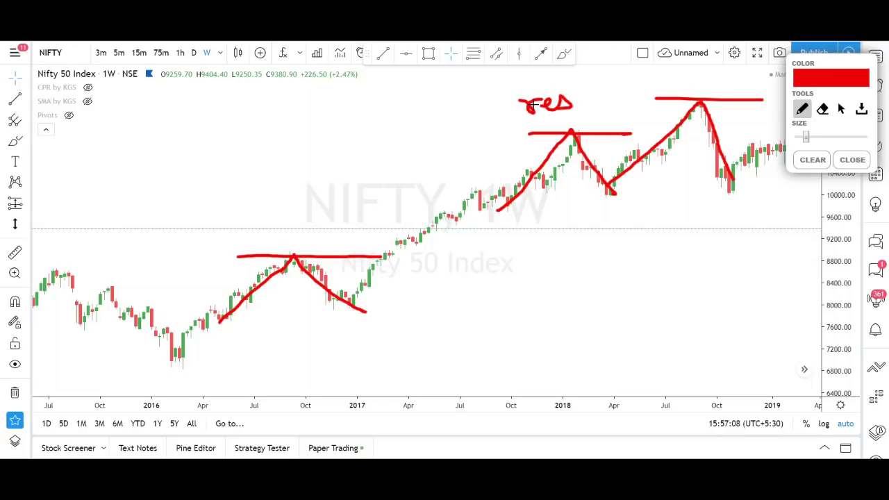
pyautogui.click(851, 160)
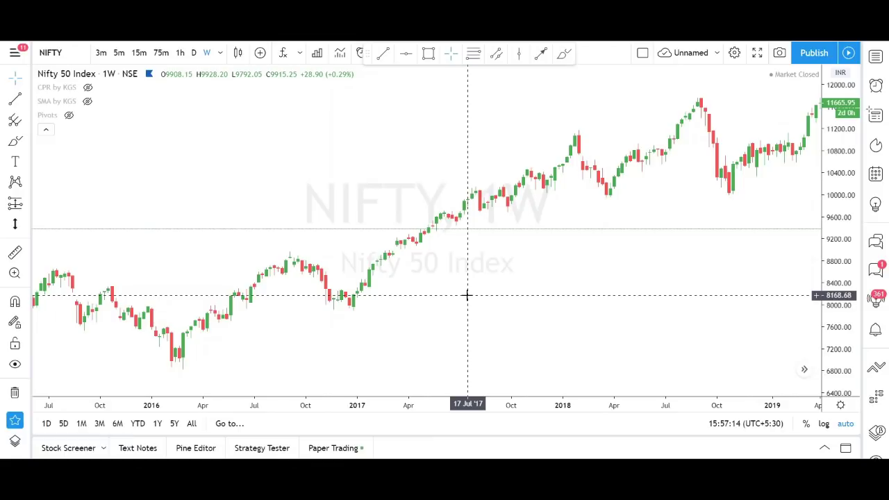
# Circle two swing lows and three swing highs between 2018 and 2020, and draw a rising line through each group
pyautogui.moveTo(467, 295); pyautogui.dragTo(351, 296)
pyautogui.moveTo(565, 329); pyautogui.dragTo(450, 332)
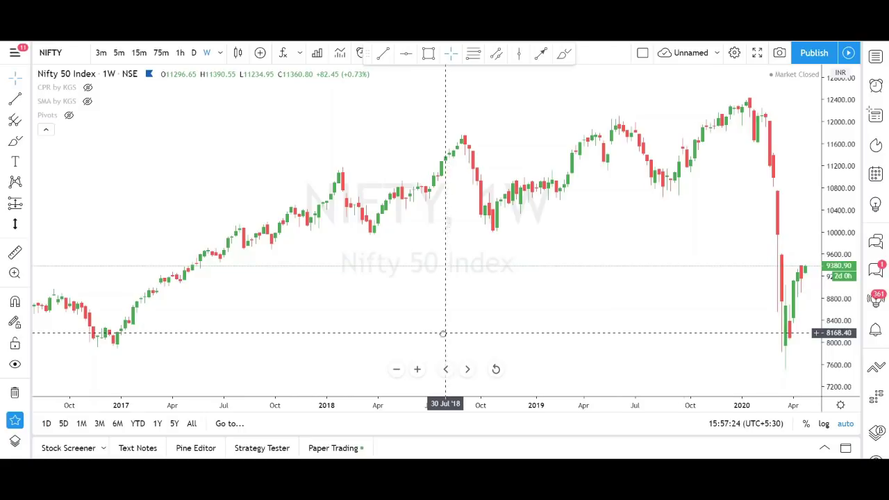
pyautogui.moveTo(447, 333); pyautogui.dragTo(407, 334)
pyautogui.scroll(2, 407, 333)
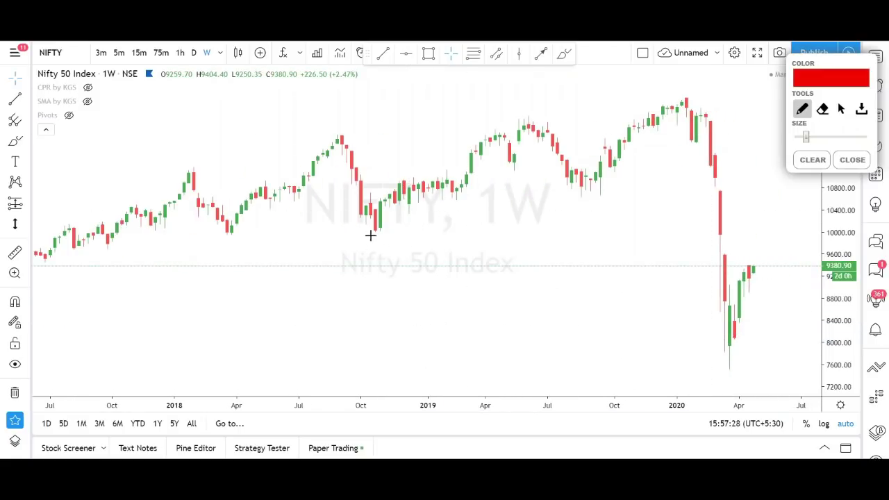
pyautogui.moveTo(380, 221)
pyautogui.mouseDown()
pyautogui.moveTo(386, 241)
pyautogui.moveTo(396, 225)
pyautogui.mouseUp()
pyautogui.moveTo(569, 191)
pyautogui.mouseDown()
pyautogui.moveTo(591, 183)
pyautogui.moveTo(611, 190)
pyautogui.moveTo(566, 183)
pyautogui.mouseUp()
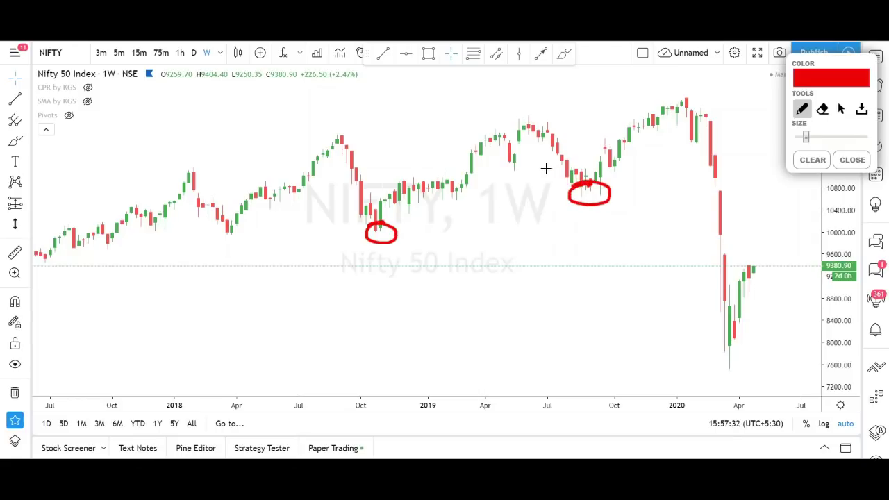
pyautogui.moveTo(525, 109)
pyautogui.mouseDown()
pyautogui.moveTo(518, 111)
pyautogui.moveTo(544, 112)
pyautogui.moveTo(519, 118)
pyautogui.mouseUp()
pyautogui.moveTo(676, 91)
pyautogui.mouseDown()
pyautogui.moveTo(702, 95)
pyautogui.moveTo(668, 93)
pyautogui.mouseUp()
pyautogui.moveTo(336, 137)
pyautogui.mouseDown()
pyautogui.moveTo(345, 132)
pyautogui.moveTo(331, 137)
pyautogui.mouseUp()
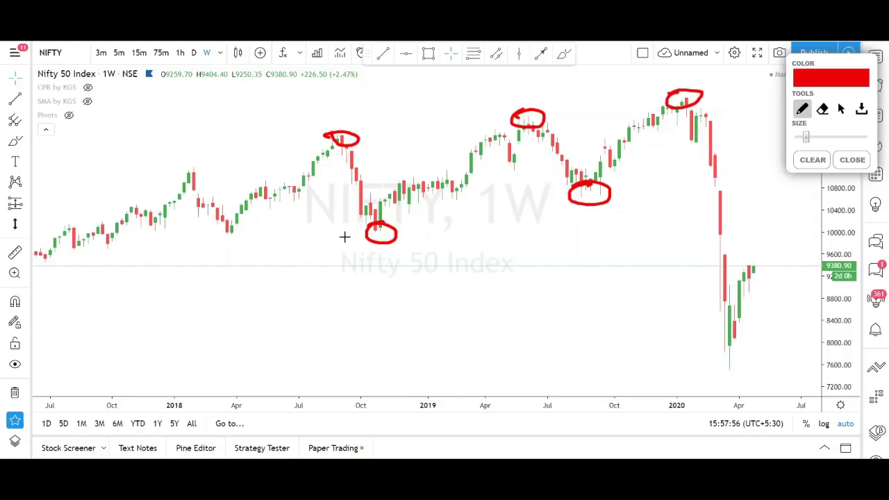
pyautogui.moveTo(307, 245)
pyautogui.mouseDown()
pyautogui.moveTo(558, 206)
pyautogui.moveTo(764, 158)
pyautogui.mouseUp()
pyautogui.moveTo(286, 147); pyautogui.dragTo(755, 90)
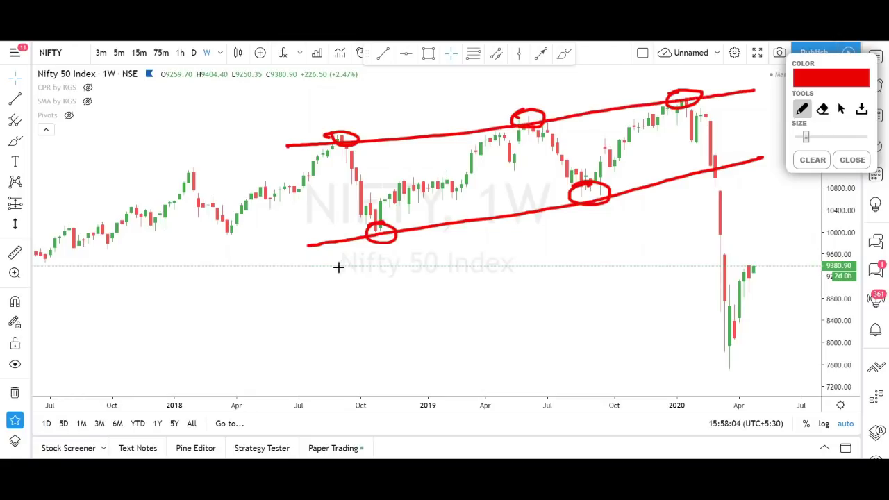
# Write "Trend + line" below the marked channel, box each of the two words, and clear the annotations
pyautogui.click(232, 275)
pyautogui.moveTo(231, 276); pyautogui.dragTo(230, 295)
pyautogui.moveTo(215, 274)
pyautogui.mouseDown()
pyautogui.moveTo(248, 269)
pyautogui.moveTo(277, 292)
pyautogui.moveTo(334, 286)
pyautogui.moveTo(343, 295)
pyautogui.mouseUp()
pyautogui.moveTo(379, 262)
pyautogui.mouseDown()
pyautogui.moveTo(390, 293)
pyautogui.moveTo(450, 288)
pyautogui.mouseUp()
pyautogui.moveTo(359, 271)
pyautogui.mouseDown()
pyautogui.moveTo(361, 295)
pyautogui.moveTo(368, 279)
pyautogui.mouseUp()
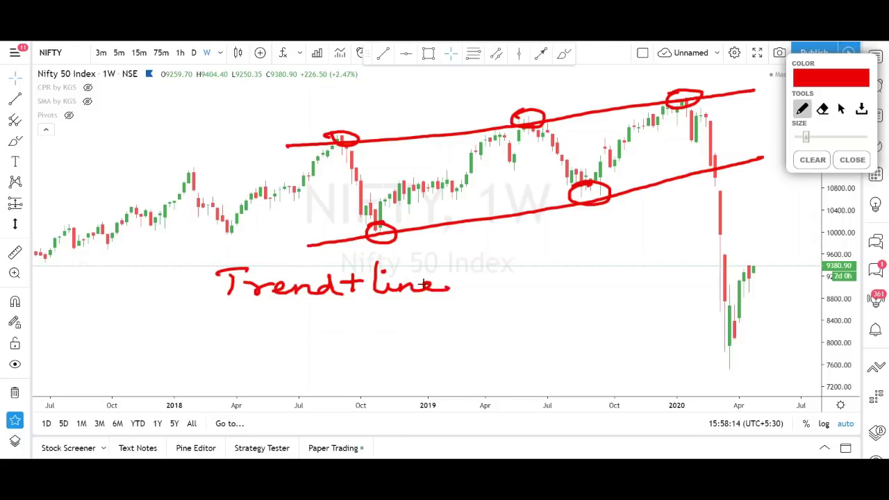
pyautogui.moveTo(461, 253)
pyautogui.mouseDown()
pyautogui.moveTo(397, 251)
pyautogui.moveTo(363, 276)
pyautogui.moveTo(382, 313)
pyautogui.moveTo(472, 284)
pyautogui.moveTo(461, 254)
pyautogui.mouseUp()
pyautogui.moveTo(314, 254)
pyautogui.mouseDown()
pyautogui.moveTo(193, 269)
pyautogui.moveTo(266, 321)
pyautogui.moveTo(346, 310)
pyautogui.moveTo(342, 266)
pyautogui.moveTo(312, 254)
pyautogui.mouseUp()
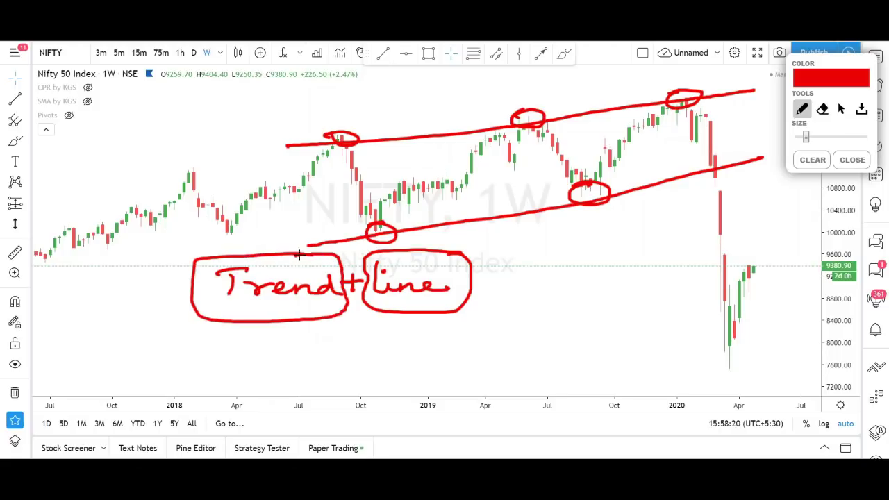
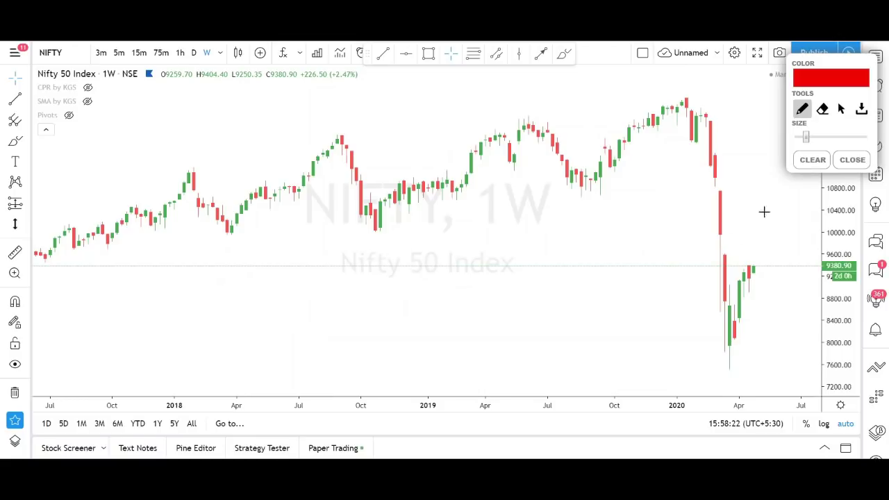
pyautogui.click(851, 161)
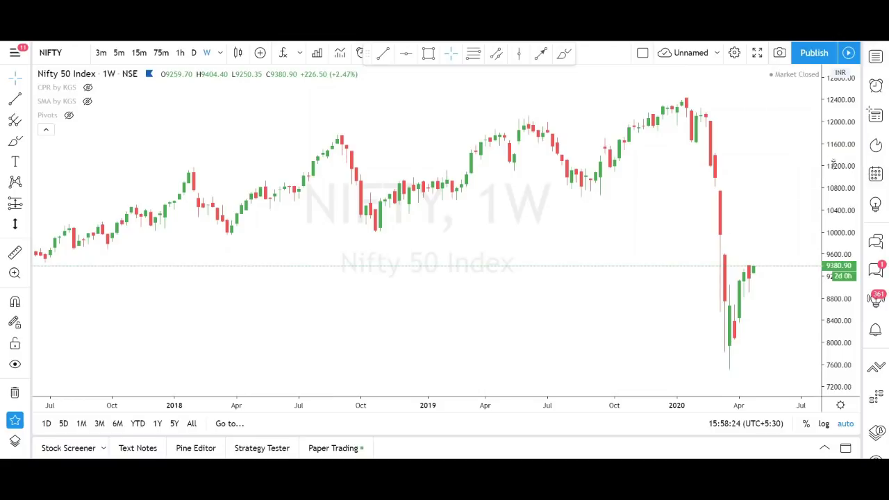
# Place horizontal lines at the October 2018 low, about 9992.14, and the August 2019 low, about 10767.75
pyautogui.moveTo(606, 264); pyautogui.dragTo(571, 285)
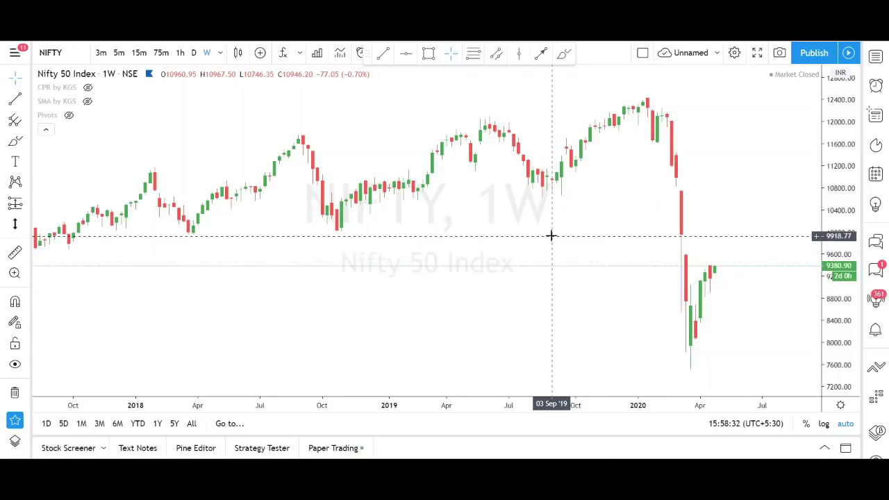
pyautogui.click(406, 54)
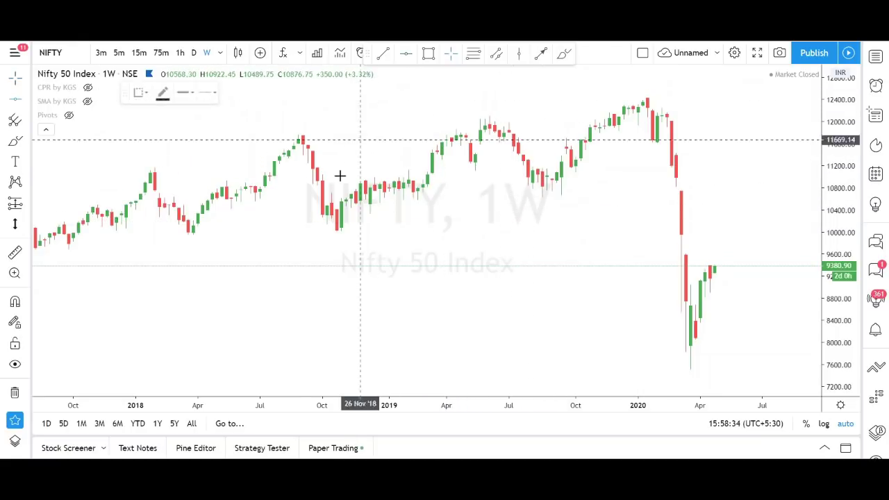
pyautogui.click(336, 233)
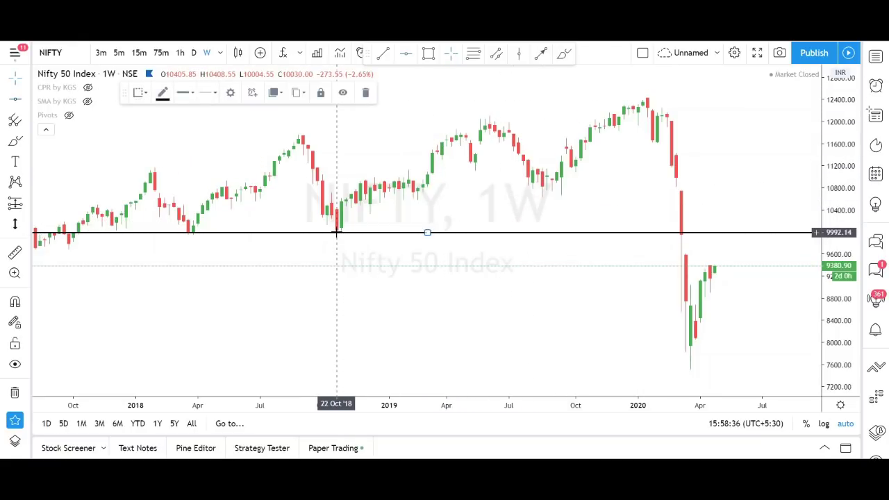
pyautogui.click(406, 54)
pyautogui.click(547, 189)
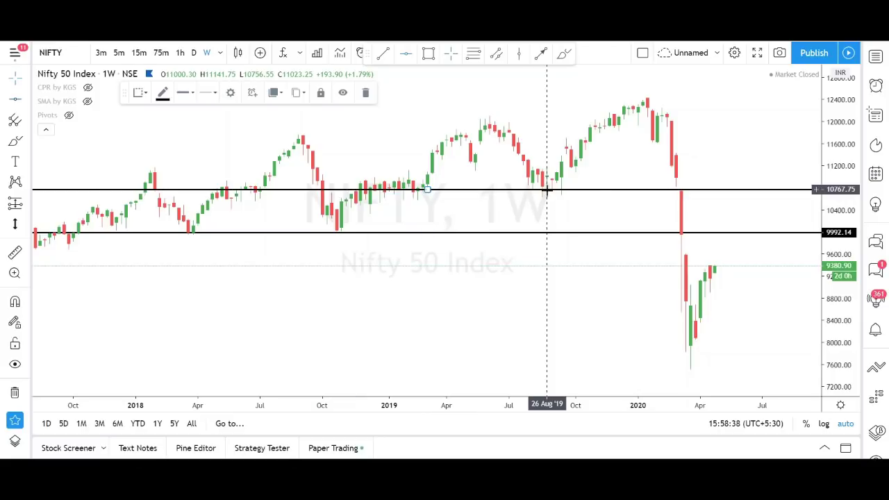
pyautogui.click(541, 264)
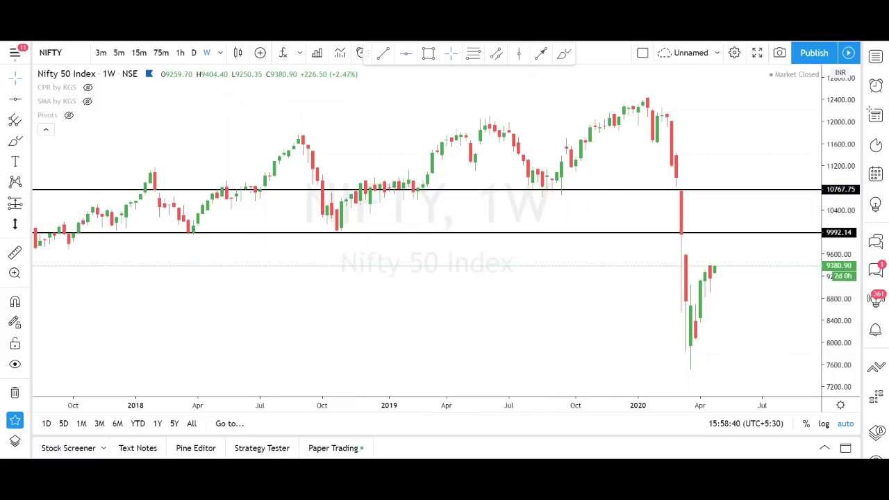
# Trace V shapes over the October 2018 and August 2019 swing lows and close the annotations
pyautogui.moveTo(296, 144)
pyautogui.mouseDown()
pyautogui.moveTo(337, 227)
pyautogui.moveTo(386, 182)
pyautogui.moveTo(418, 167)
pyautogui.mouseUp()
pyautogui.moveTo(479, 124)
pyautogui.mouseDown()
pyautogui.moveTo(533, 182)
pyautogui.moveTo(598, 125)
pyautogui.mouseUp()
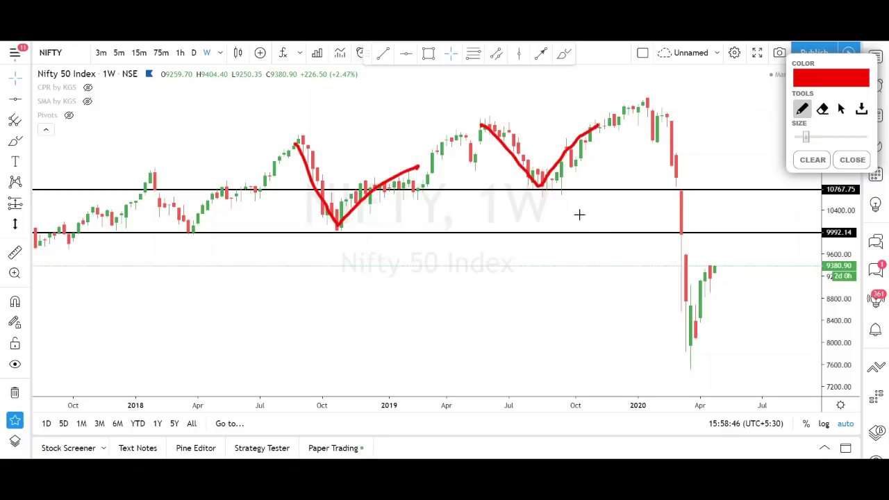
pyautogui.click(851, 160)
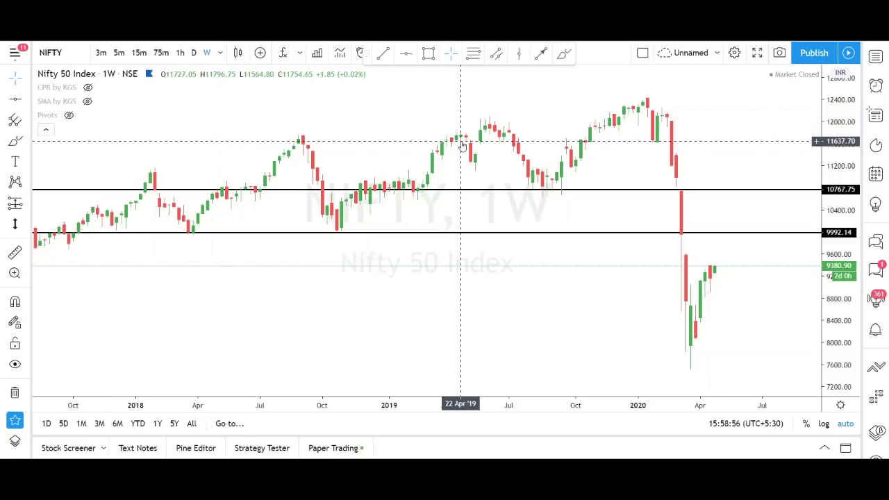
# Draw a rising trend line through the October 2018 and August 2019 lows to July 2020, extending its start back to about May 2018
pyautogui.click(27, 101)
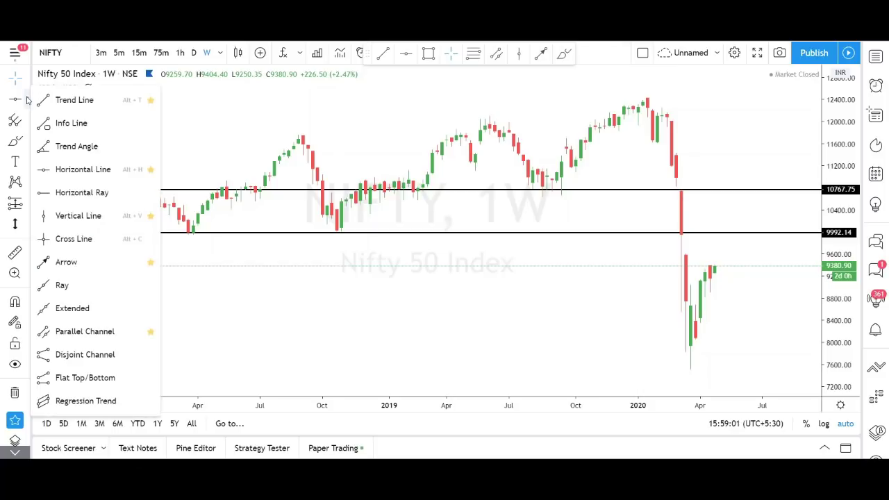
pyautogui.click(79, 104)
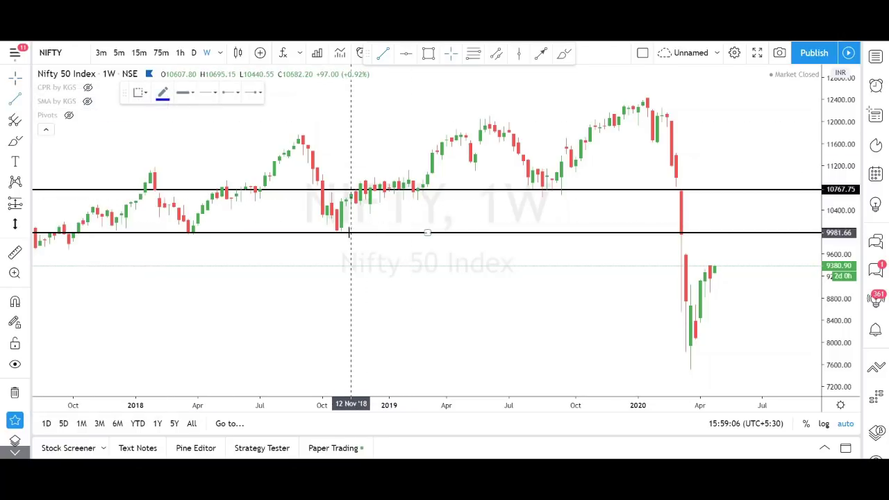
pyautogui.click(331, 234)
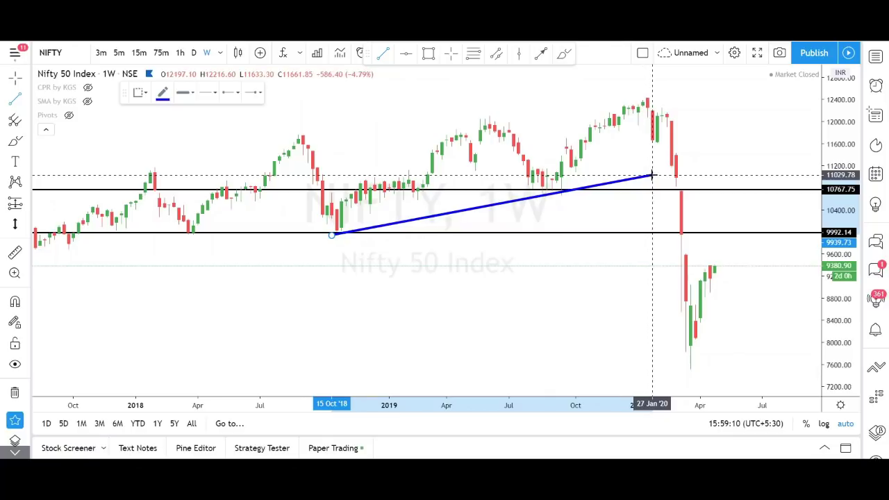
pyautogui.click(763, 147)
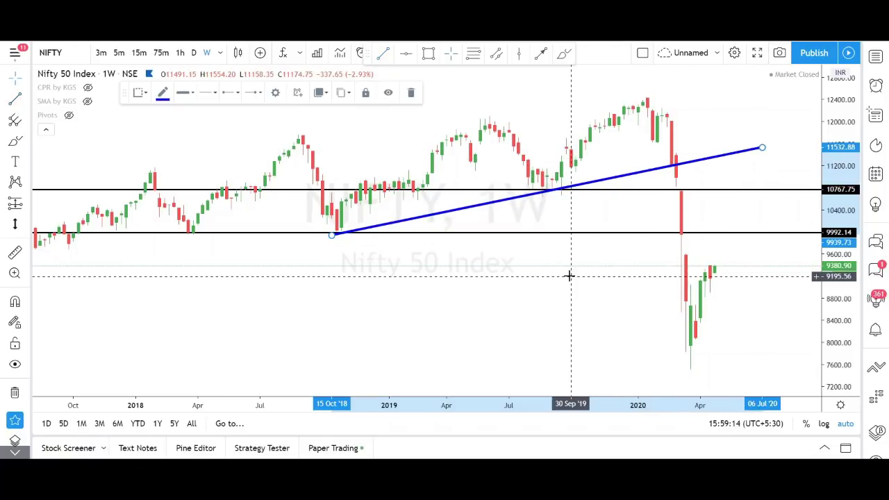
pyautogui.moveTo(333, 235); pyautogui.dragTo(227, 255)
# Highlight the trend line's touch points at the October 2018 and August 2019 lows with rectangles
pyautogui.click(428, 52)
pyautogui.moveTo(326, 224); pyautogui.dragTo(351, 237)
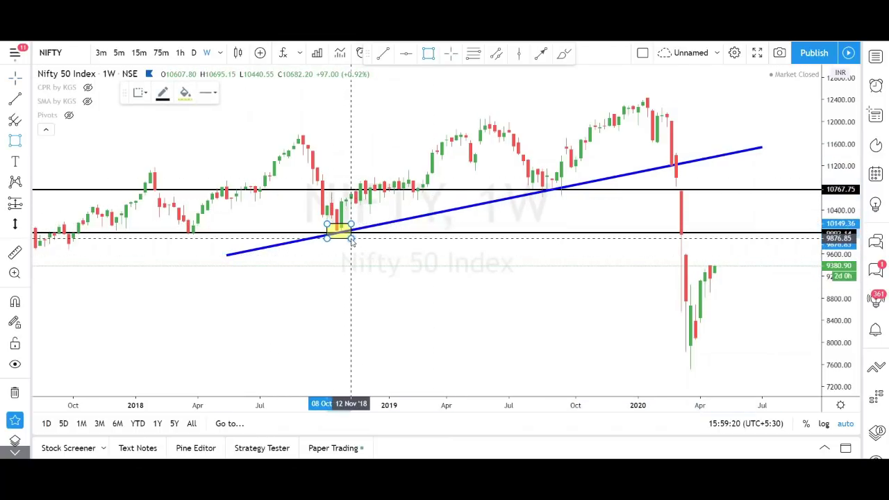
pyautogui.click(429, 53)
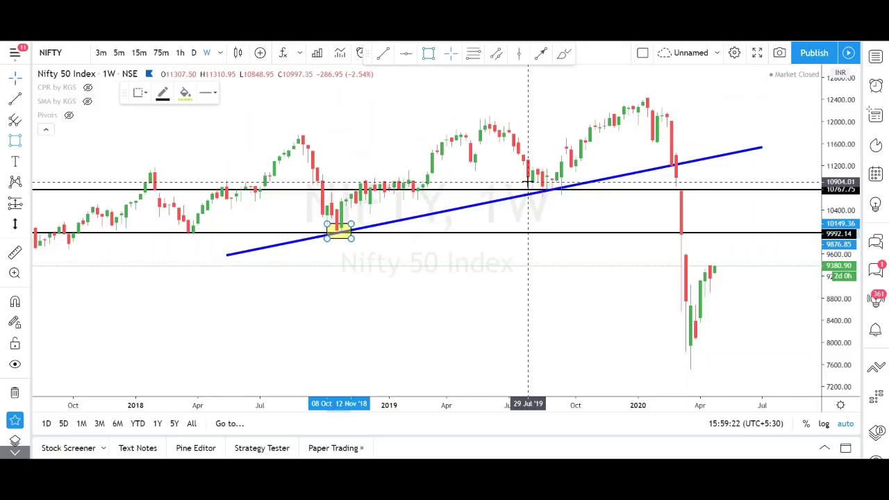
pyautogui.moveTo(518, 184); pyautogui.dragTo(575, 201)
pyautogui.click(537, 308)
# Delete the two horizontal lines at 10767.75 and 9992.14 from the chart
pyautogui.moveTo(524, 257); pyautogui.dragTo(531, 298)
pyautogui.moveTo(758, 122); pyautogui.dragTo(740, 210)
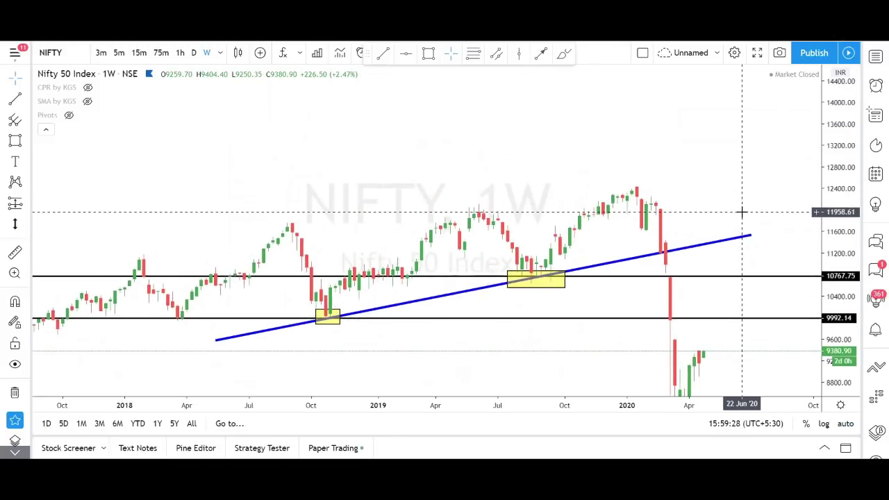
pyautogui.moveTo(773, 163); pyautogui.dragTo(774, 137)
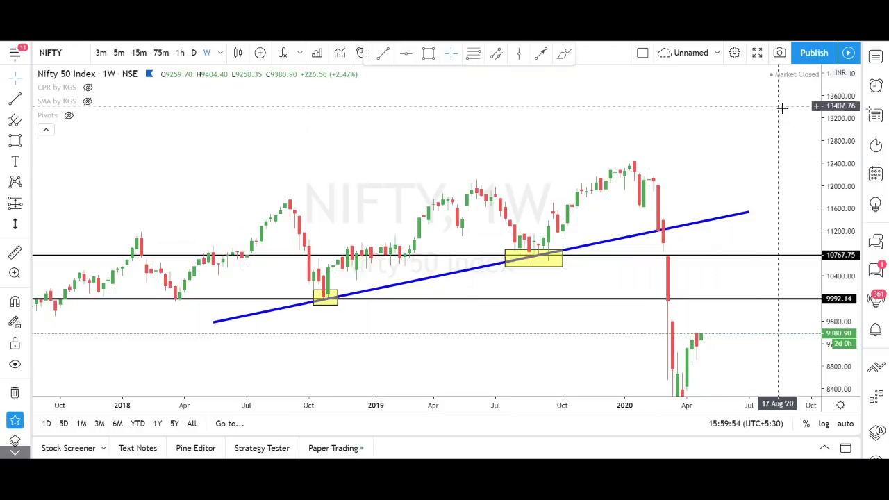
pyautogui.click(755, 257)
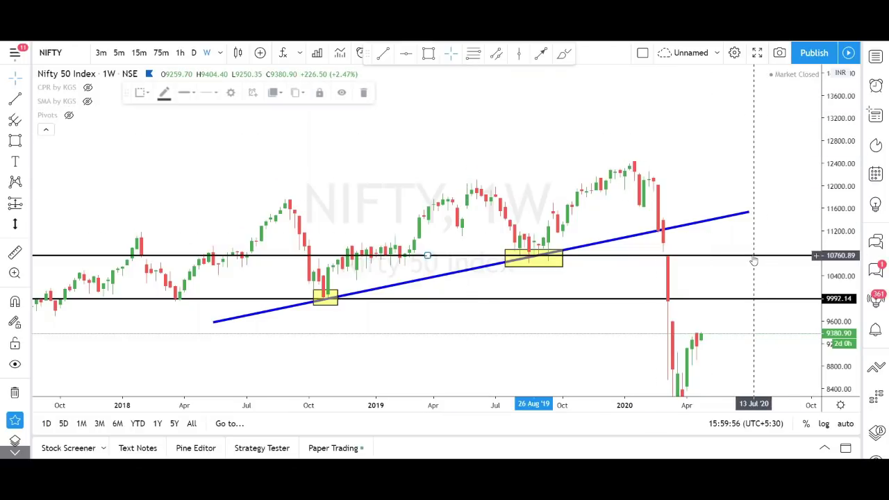
pyautogui.click(366, 93)
pyautogui.click(454, 298)
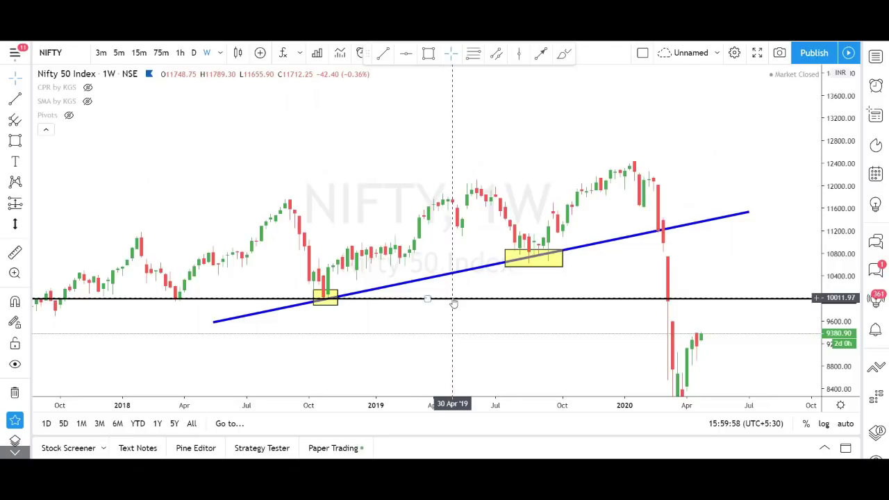
pyautogui.click(367, 94)
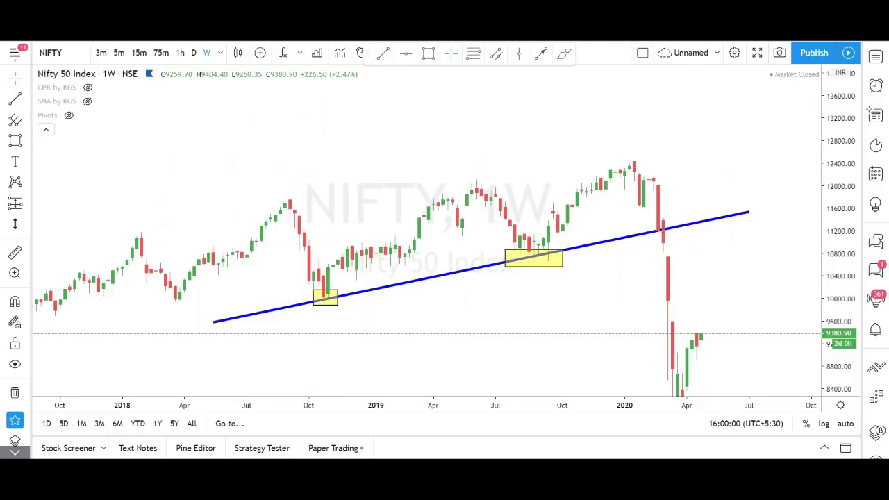
# Sketch a red arrow pointing at the early 2020 candle that breaks below the trend line, and close the annotations
pyautogui.hotkey('ctrl', 'shift', 'd')
pyautogui.moveTo(626, 251); pyautogui.dragTo(599, 262)
pyautogui.moveTo(643, 242); pyautogui.dragTo(650, 258)
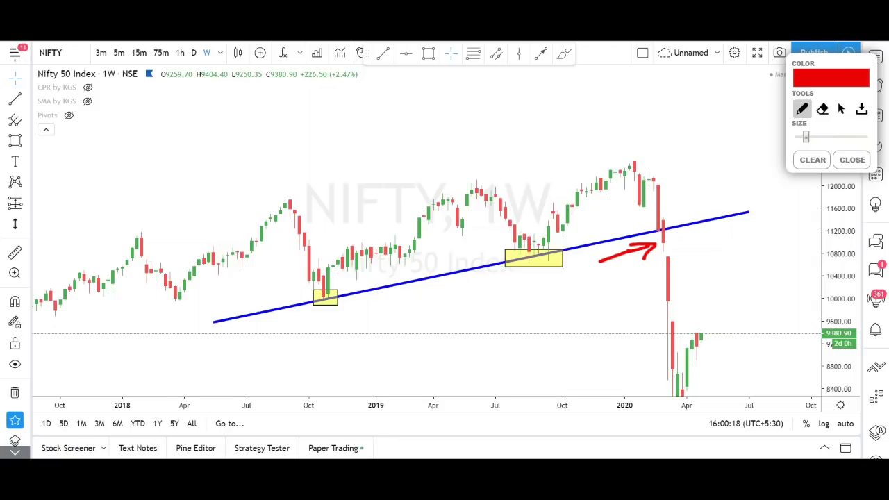
pyautogui.click(852, 160)
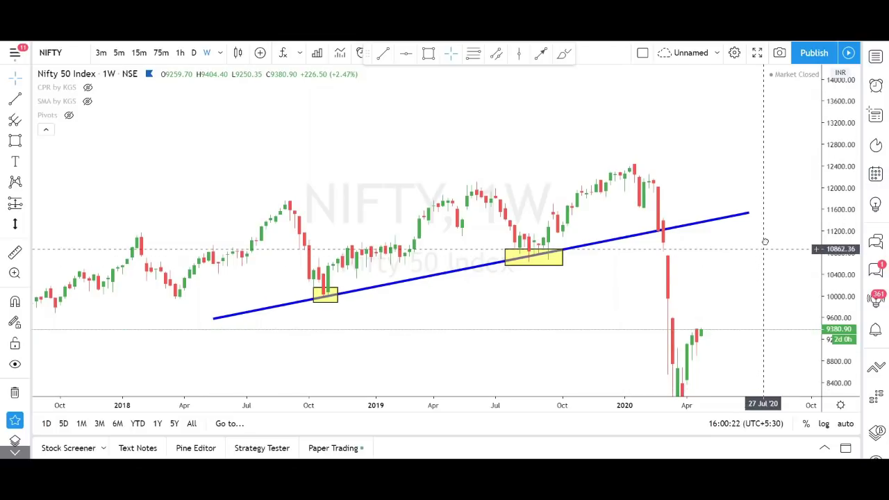
# Place horizontal lines at the August 2019 swing low, about 10734.18, and the October 2018 swing low, about 9997.17
pyautogui.moveTo(765, 247); pyautogui.dragTo(761, 200)
pyautogui.click(404, 54)
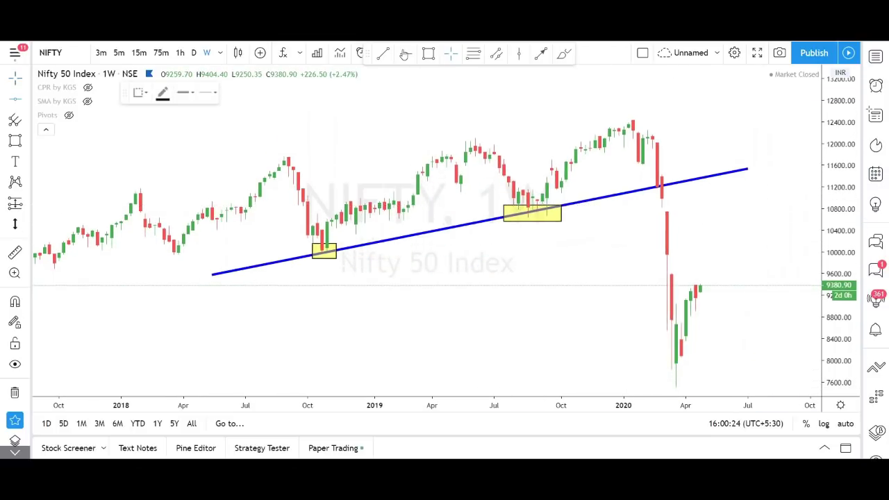
pyautogui.click(571, 211)
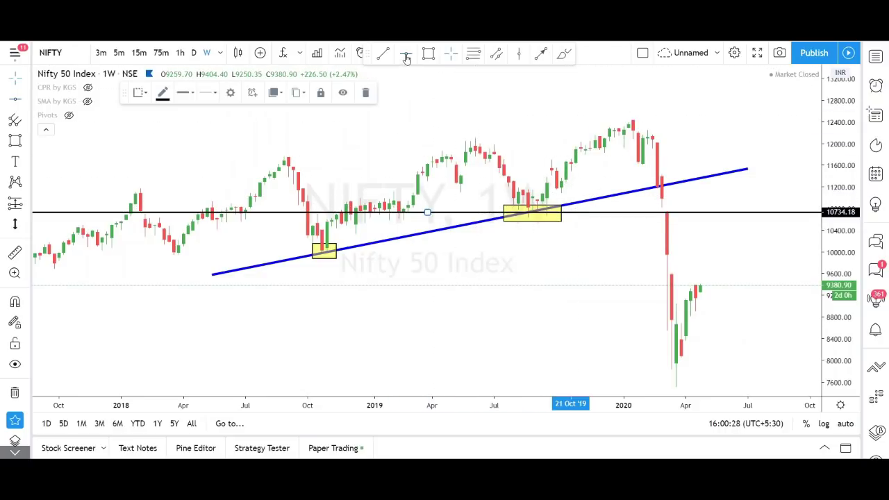
pyautogui.click(403, 251)
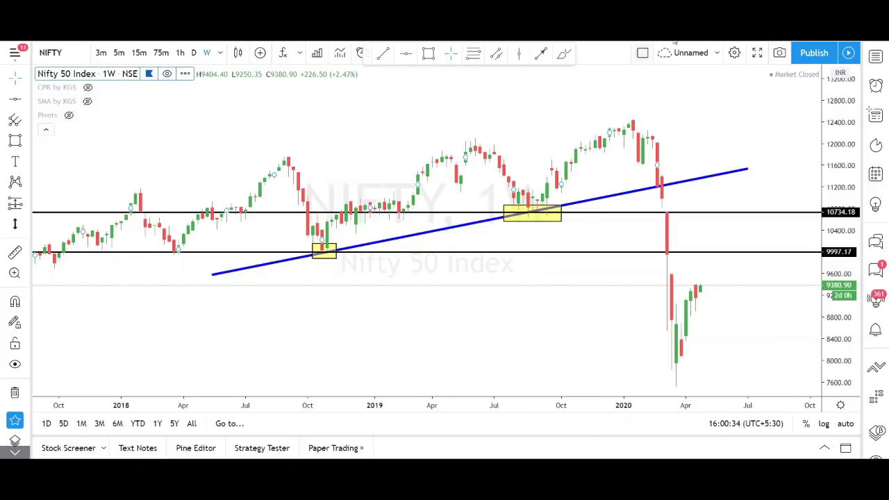
# Mark the trend line break with a red arrow, trace the 10734.18 and 9997.17 levels through the 2020 fall, and close the annotations
pyautogui.hotkey('ctrl', 'shift', 'd')
pyautogui.moveTo(677, 194); pyautogui.dragTo(736, 192)
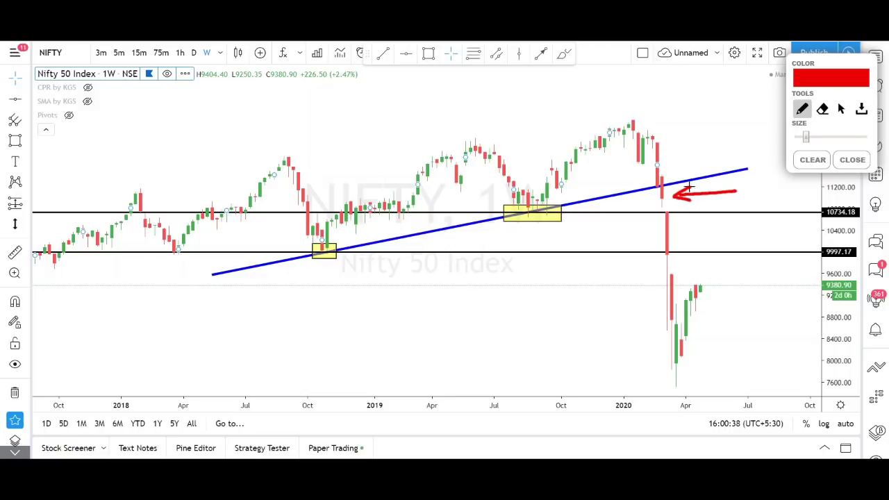
pyautogui.moveTo(506, 213); pyautogui.dragTo(722, 212)
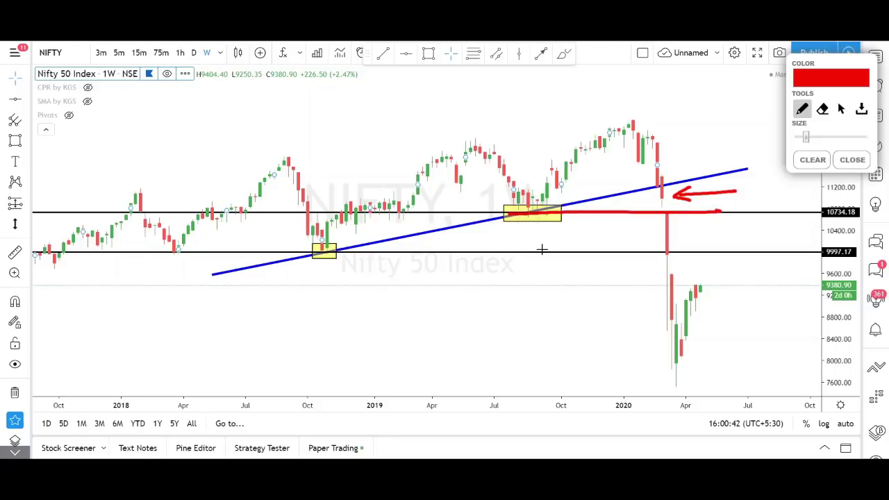
pyautogui.moveTo(316, 251); pyautogui.dragTo(724, 250)
pyautogui.moveTo(597, 279); pyautogui.dragTo(648, 272)
pyautogui.click(852, 160)
# Place a horizontal line at the December 2016 swing low, about 7924.98
pyautogui.scroll(-2, 684, 272)
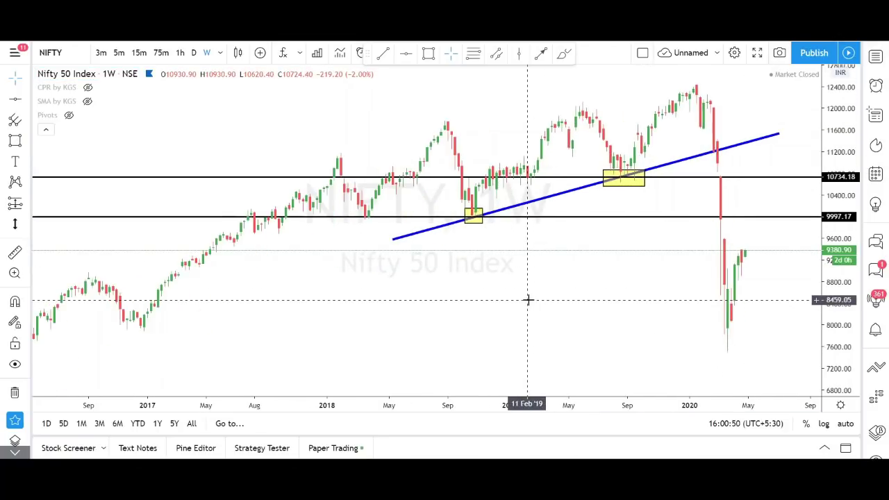
pyautogui.moveTo(452, 310); pyautogui.dragTo(519, 291)
pyautogui.scroll(3, 519, 292)
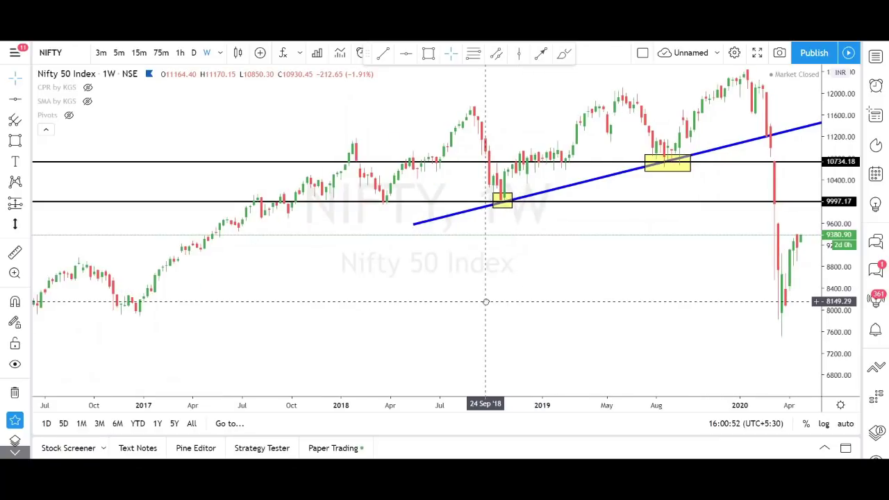
pyautogui.click(407, 53)
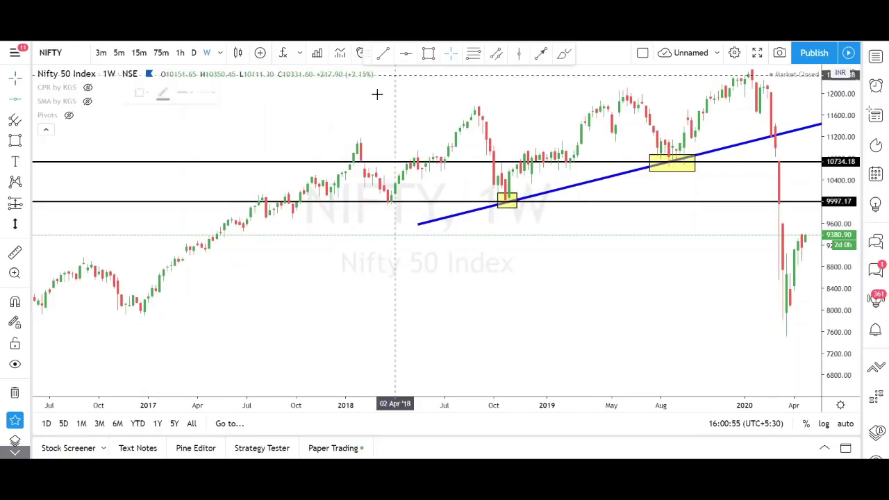
pyautogui.click(186, 314)
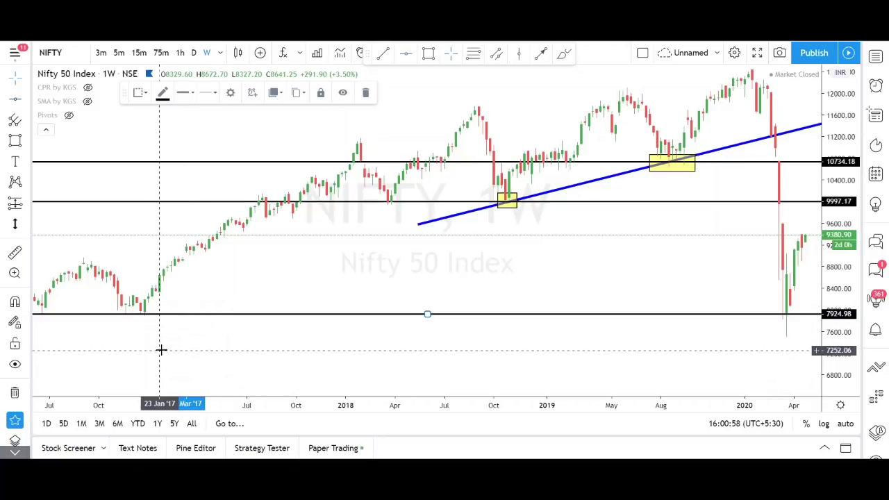
# Draw blue arrows on the 7924.98 line pointing at the December 2016 low and the March 2020 low
pyautogui.click(540, 54)
pyautogui.moveTo(139, 367); pyautogui.dragTo(140, 320)
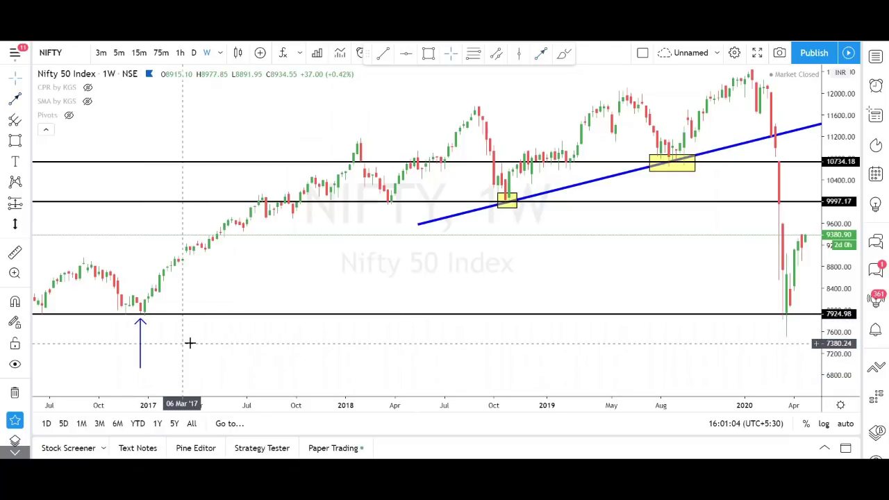
pyautogui.moveTo(183, 343); pyautogui.dragTo(275, 346)
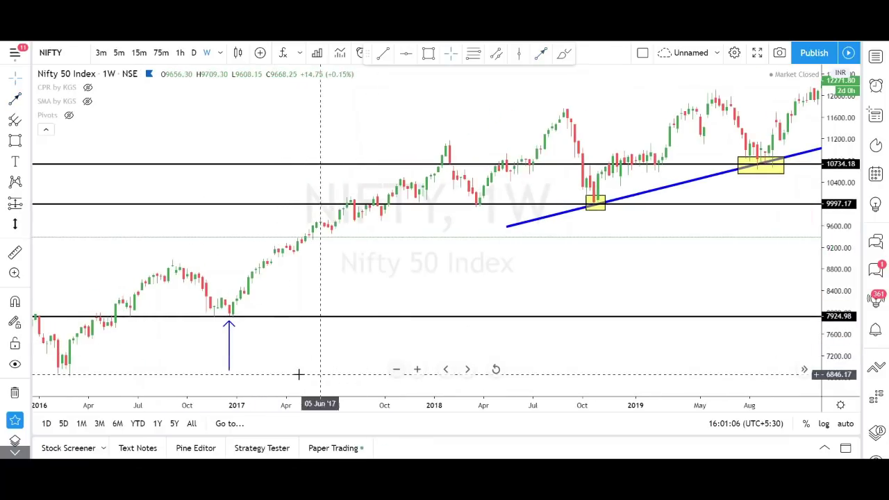
pyautogui.hscroll(2, 508, 347)
pyautogui.moveTo(509, 346); pyautogui.dragTo(389, 347)
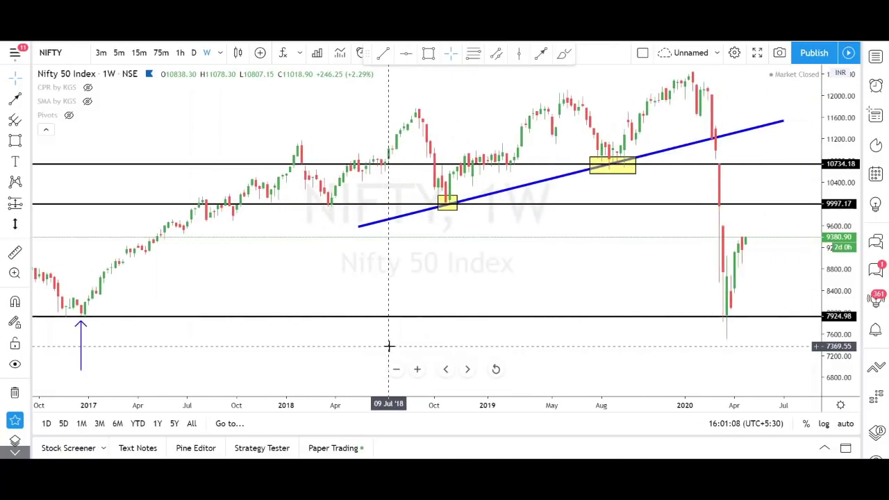
pyautogui.click(542, 54)
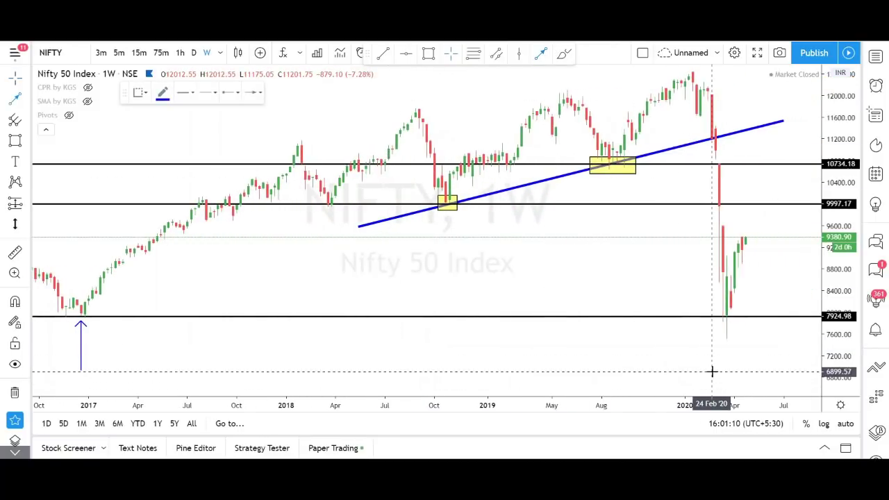
pyautogui.moveTo(653, 361); pyautogui.dragTo(711, 324)
pyautogui.click(579, 274)
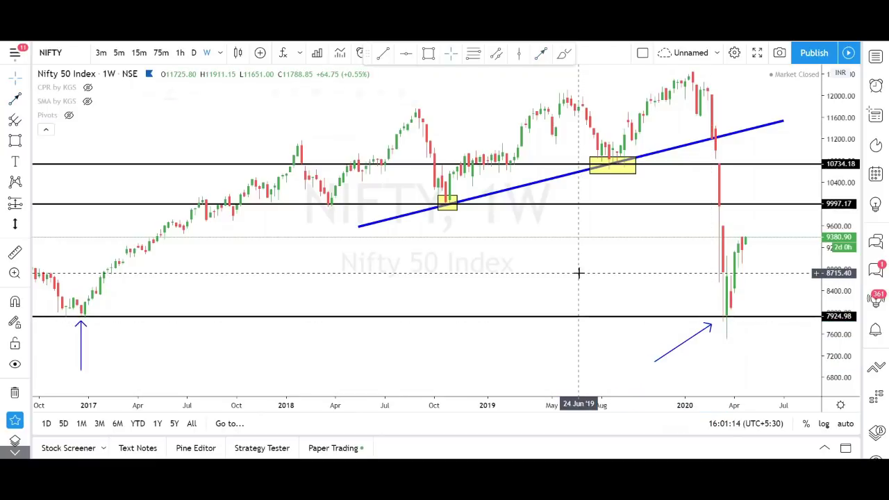
pyautogui.moveTo(578, 273); pyautogui.dragTo(548, 293)
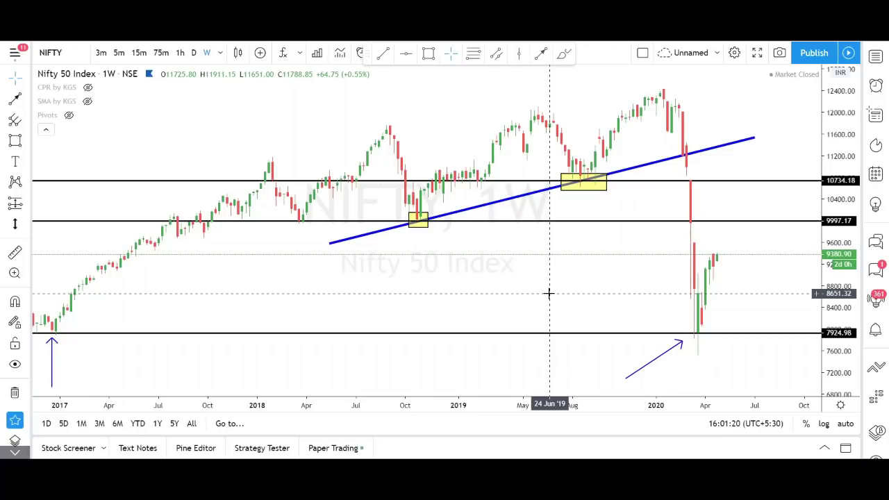
# Sketch the expected bounces off the rising trend line, mark its 2020 break with two red arrows, and close the annotations
pyautogui.hotkey('alt', 'shift', 'd')
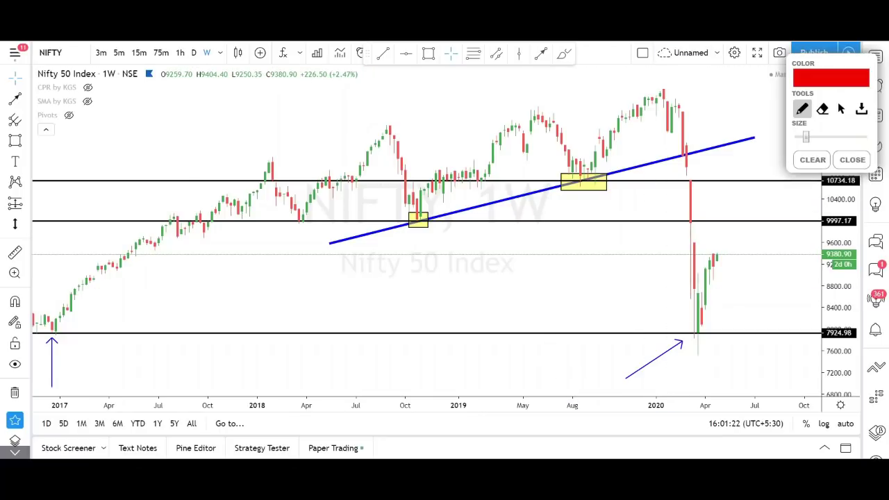
pyautogui.moveTo(396, 224)
pyautogui.mouseDown()
pyautogui.moveTo(499, 127)
pyautogui.moveTo(588, 169)
pyautogui.moveTo(665, 98)
pyautogui.moveTo(705, 146)
pyautogui.mouseUp()
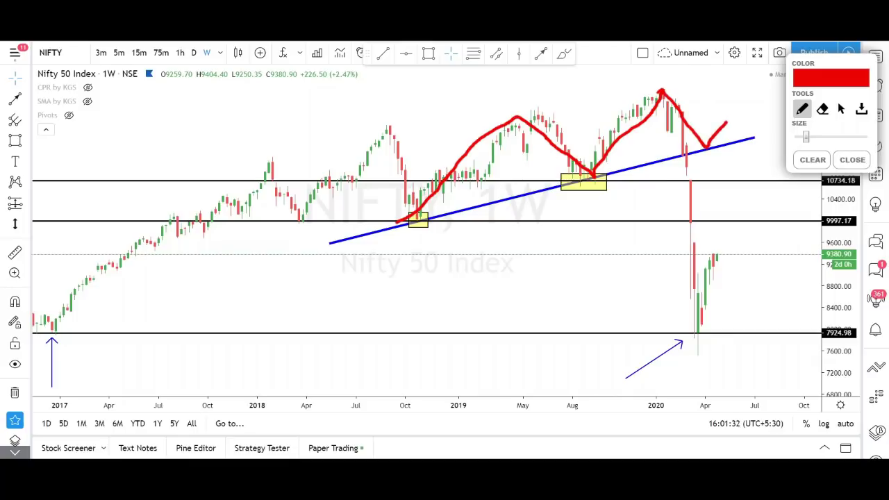
pyautogui.moveTo(748, 83); pyautogui.dragTo(751, 77)
pyautogui.moveTo(677, 170); pyautogui.dragTo(654, 181)
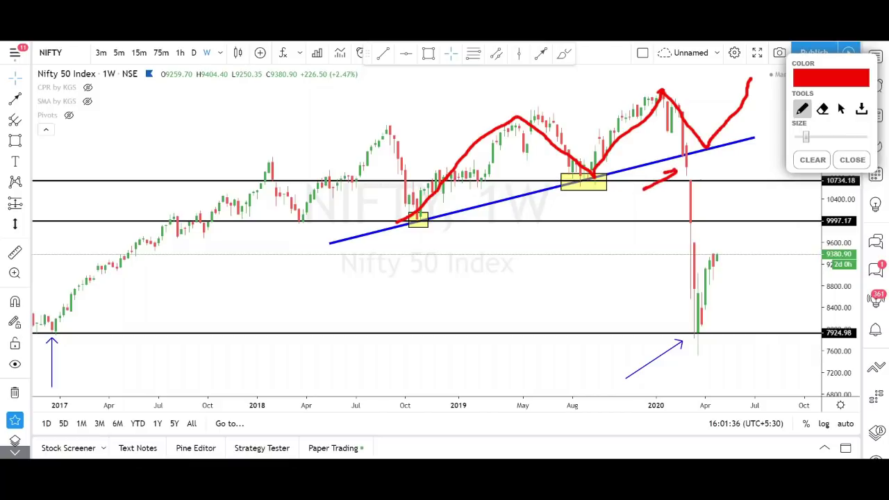
pyautogui.moveTo(697, 162)
pyautogui.mouseDown()
pyautogui.moveTo(747, 161)
pyautogui.moveTo(707, 158)
pyautogui.mouseUp()
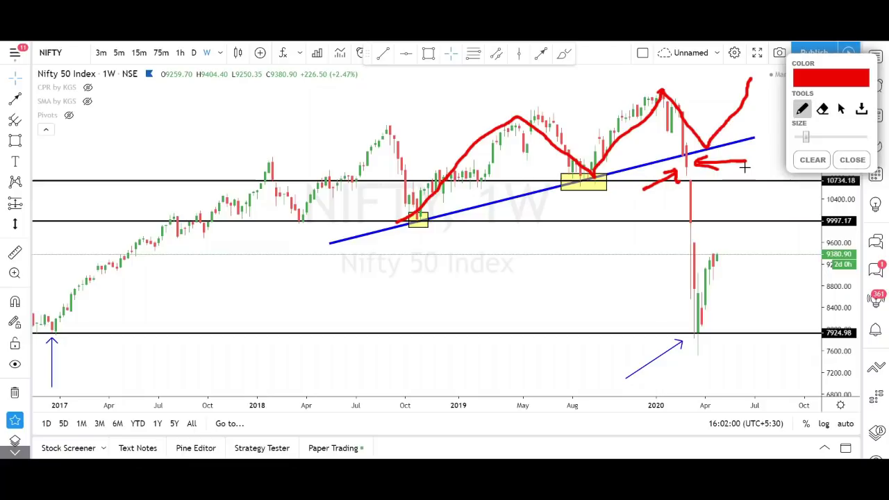
pyautogui.click(841, 168)
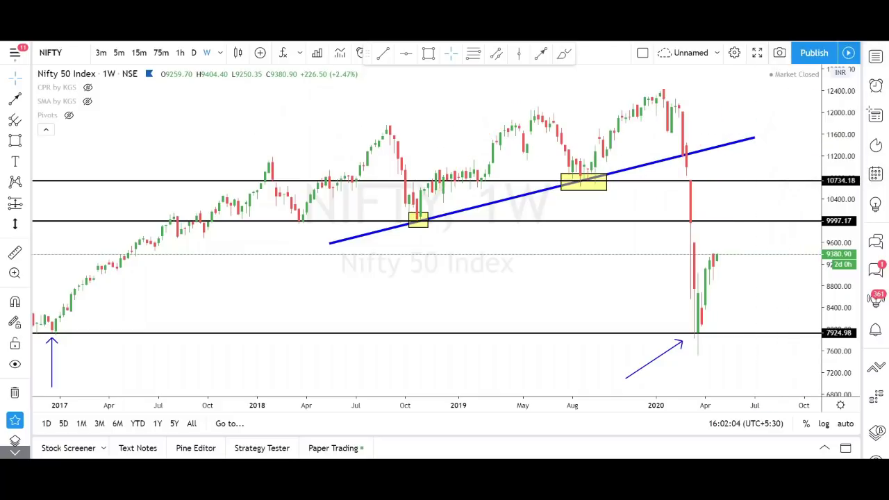
# Trace red strokes along the 10734.18 and 9997.17 lines past the 2020 fall, and close the annotations
pyautogui.hotkey('ctrl', 'shift', 'd')
pyautogui.moveTo(555, 179); pyautogui.dragTo(775, 179)
pyautogui.moveTo(356, 221); pyautogui.dragTo(733, 221)
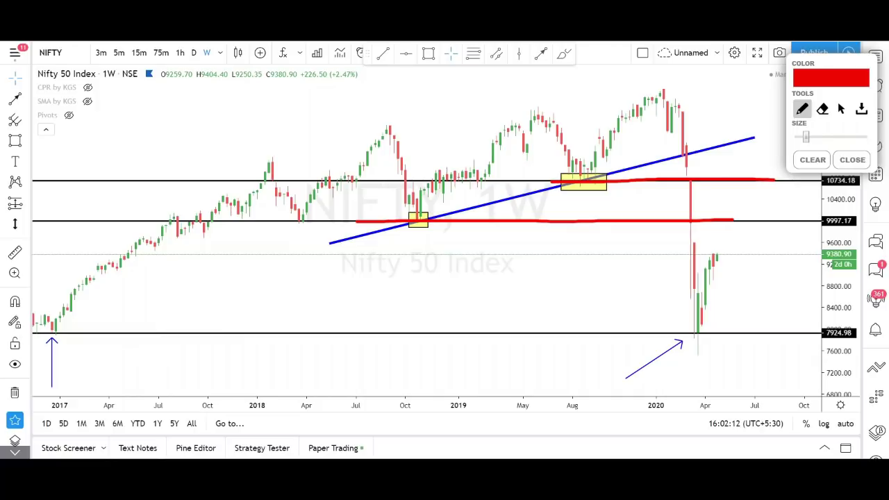
pyautogui.click(852, 161)
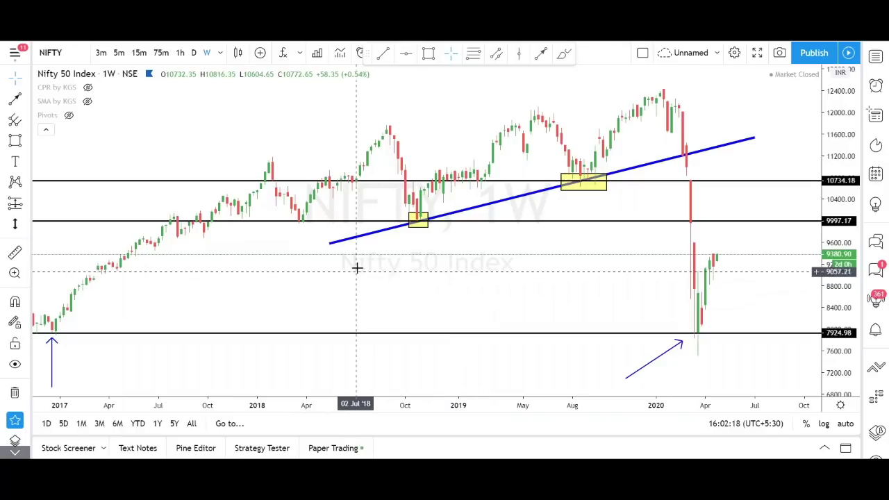
# Delete the rising trend line and its two yellow highlight rectangles at the October 2018 and August 2019 lows
pyautogui.click(359, 237)
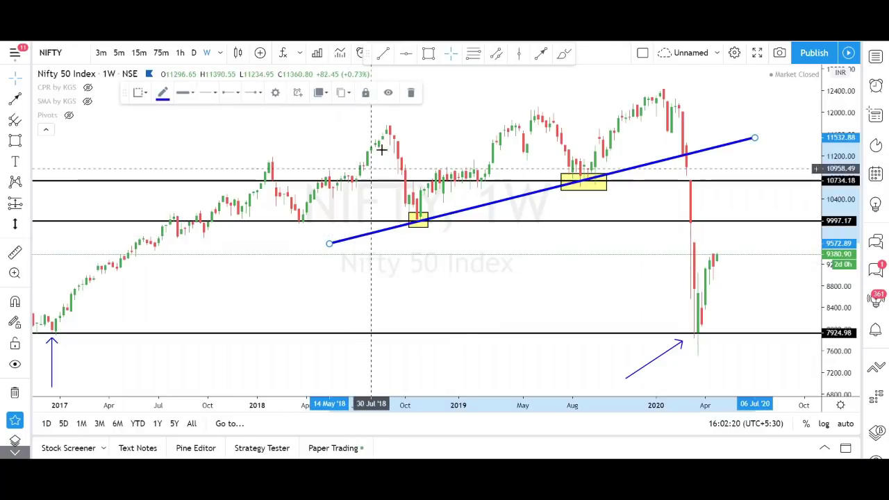
pyautogui.click(410, 92)
pyautogui.click(419, 215)
pyautogui.click(373, 94)
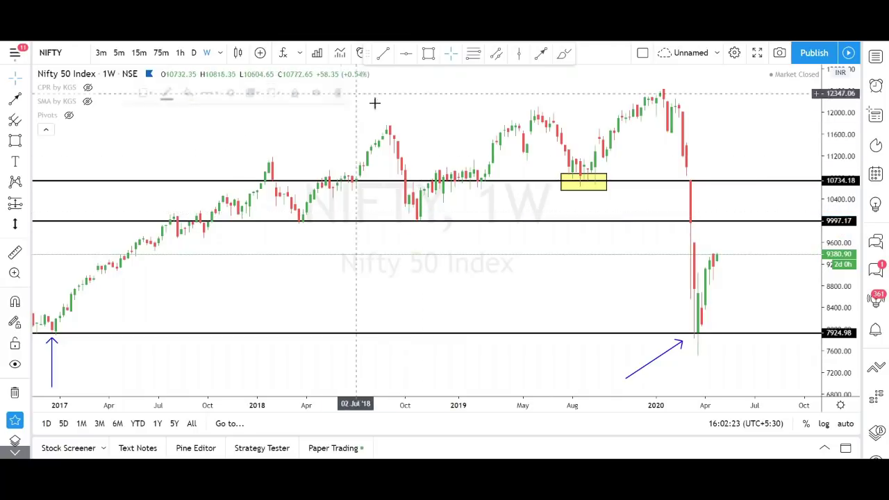
pyautogui.click(582, 182)
pyautogui.click(343, 91)
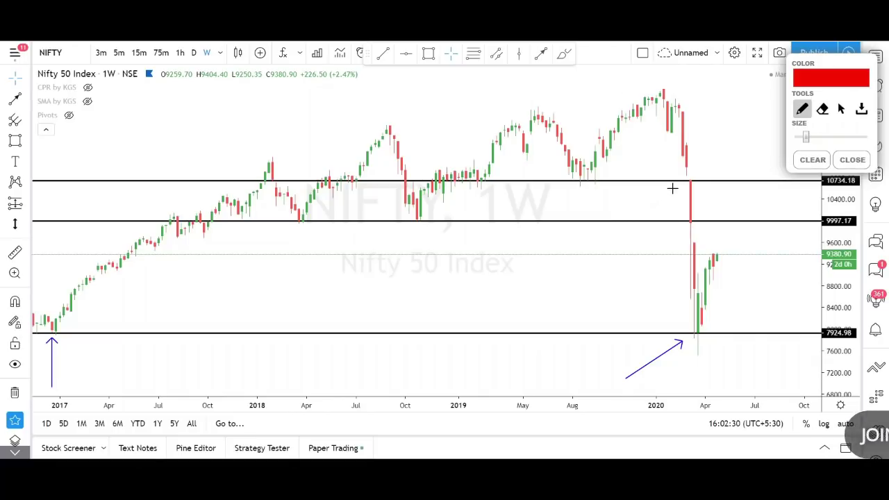
# Mark the 2020 break below the 10734.18 line with red arrows from both sides and trace a V over the August 2019 swing low
pyautogui.moveTo(674, 192)
pyautogui.mouseDown()
pyautogui.moveTo(597, 204)
pyautogui.moveTo(677, 201)
pyautogui.mouseUp()
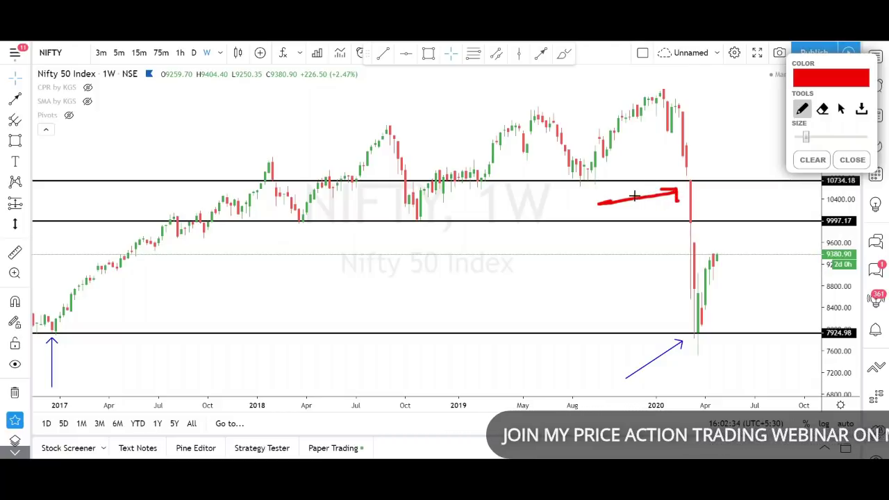
pyautogui.moveTo(536, 118)
pyautogui.mouseDown()
pyautogui.moveTo(581, 180)
pyautogui.moveTo(607, 138)
pyautogui.moveTo(656, 98)
pyautogui.mouseUp()
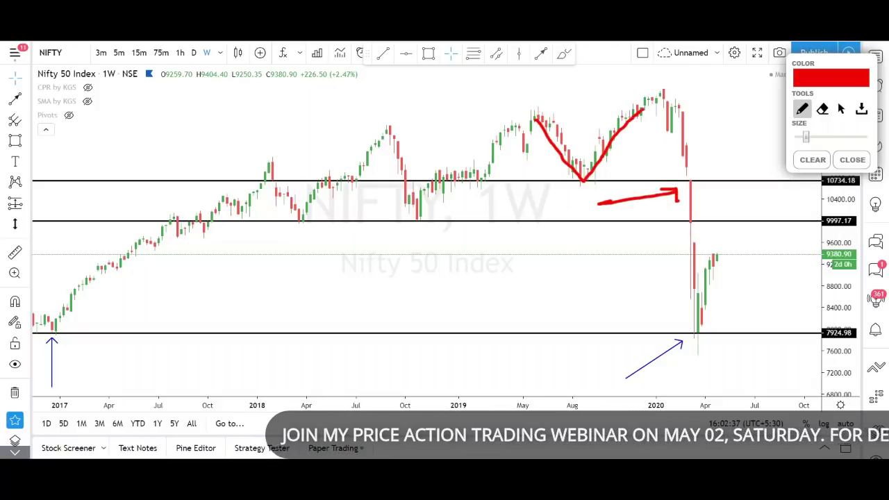
pyautogui.click(712, 185)
pyautogui.moveTo(706, 192)
pyautogui.mouseDown()
pyautogui.moveTo(760, 188)
pyautogui.moveTo(716, 198)
pyautogui.mouseUp()
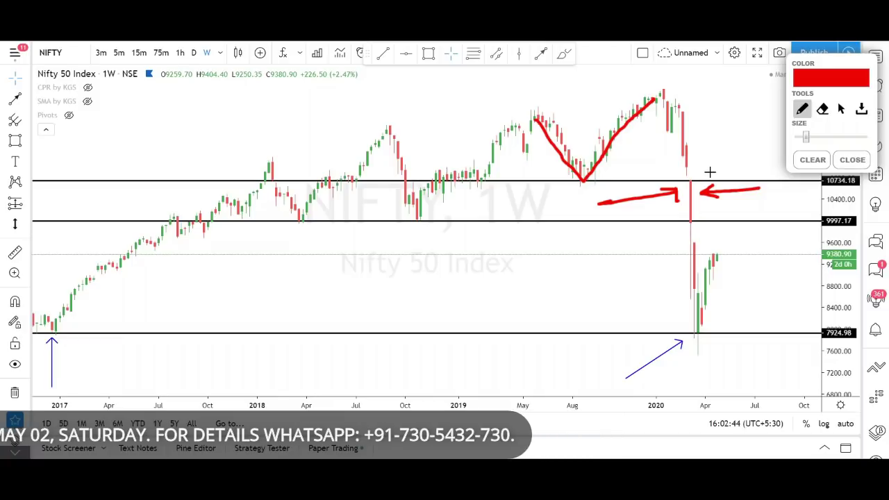
# Close the annotations and redraw the rising trend line from September 2018 through the October 2018 and August 2019 lows to July 2020
pyautogui.click(852, 160)
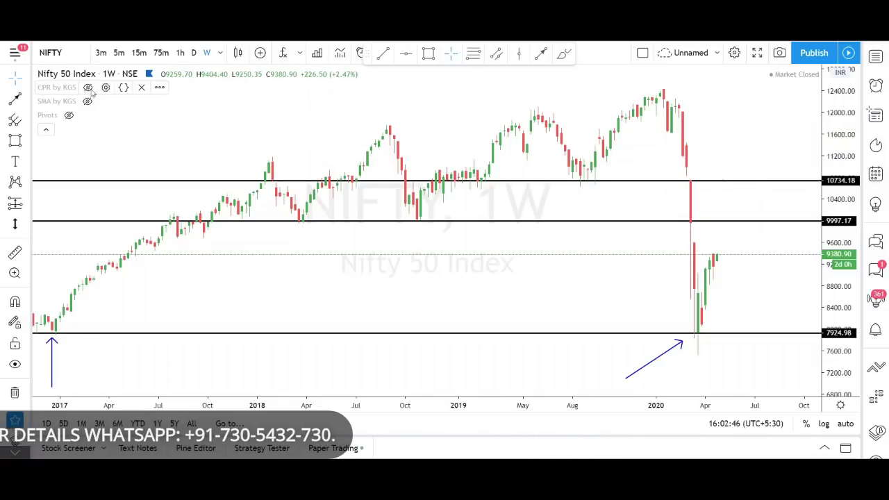
pyautogui.moveTo(403, 220); pyautogui.dragTo(401, 224)
pyautogui.hotkey('ctrl', 'z')
pyautogui.hotkey('alt', 't')
pyautogui.click(393, 227)
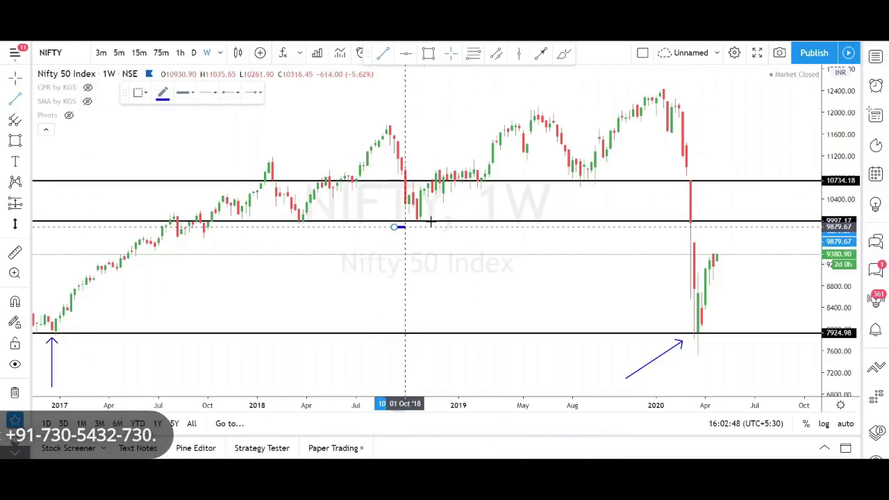
pyautogui.click(755, 142)
# Mark the 2020 candle breaking below the rising trend line with a red arrow, and close the annotations
pyautogui.hotkey('alt', 'shift', 'd')
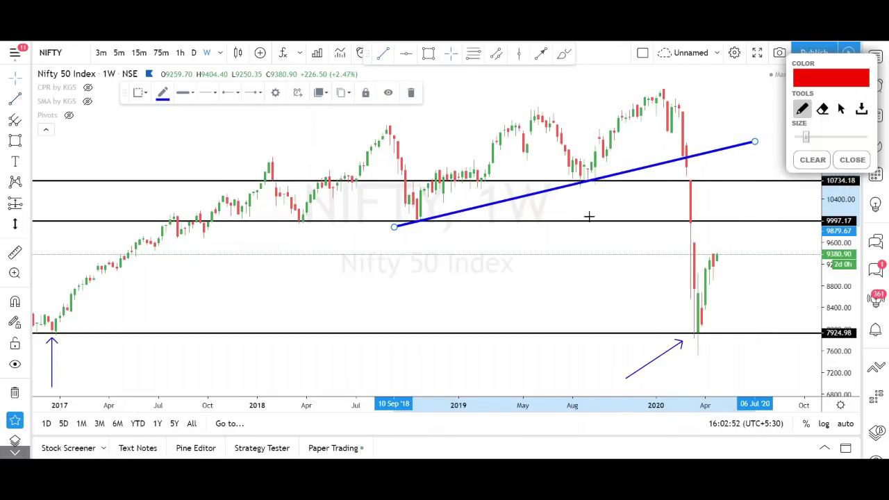
pyautogui.moveTo(741, 163); pyautogui.dragTo(696, 165)
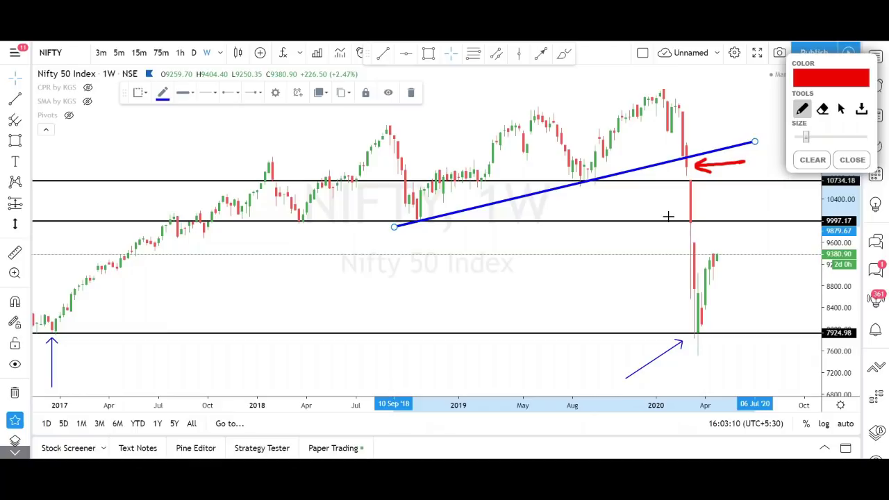
pyautogui.click(859, 160)
# Remove all drawings from the chart
pyautogui.moveTo(400, 245); pyautogui.dragTo(515, 222)
pyautogui.moveTo(337, 284); pyautogui.dragTo(798, 224)
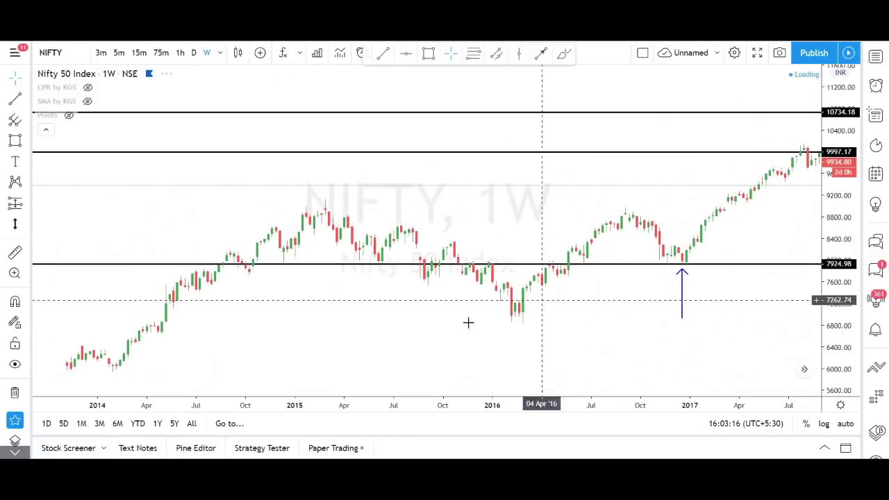
pyautogui.click(15, 393)
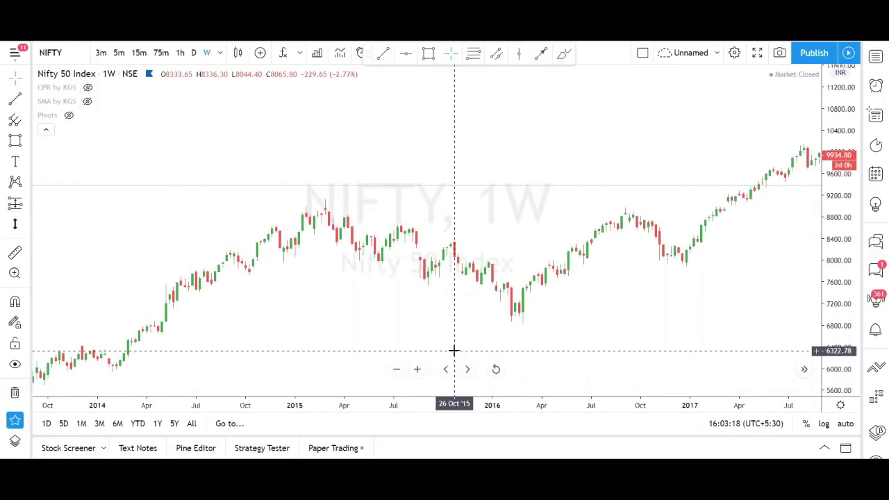
# Trace the price swings from the 2014 rise through the 2015 high, 2016 low and September 2016 high in red
pyautogui.moveTo(453, 351); pyautogui.dragTo(494, 351)
pyautogui.scroll(-1, 645, 327)
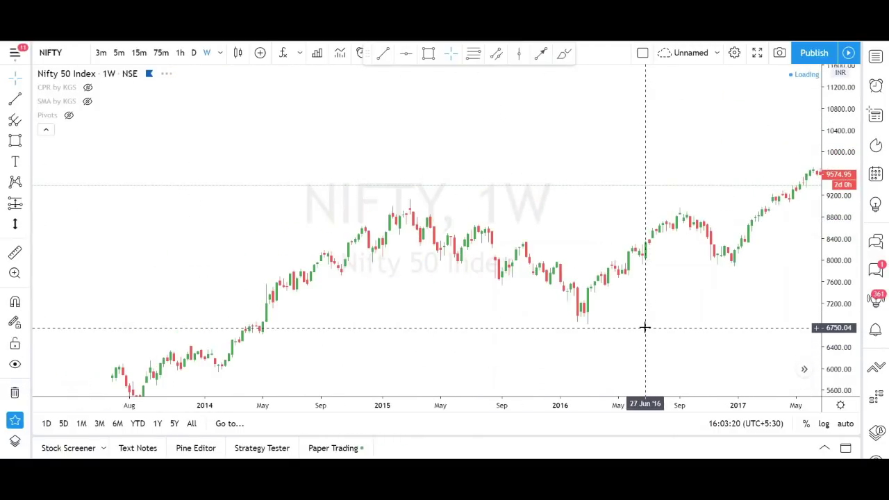
pyautogui.moveTo(641, 317); pyautogui.dragTo(635, 287)
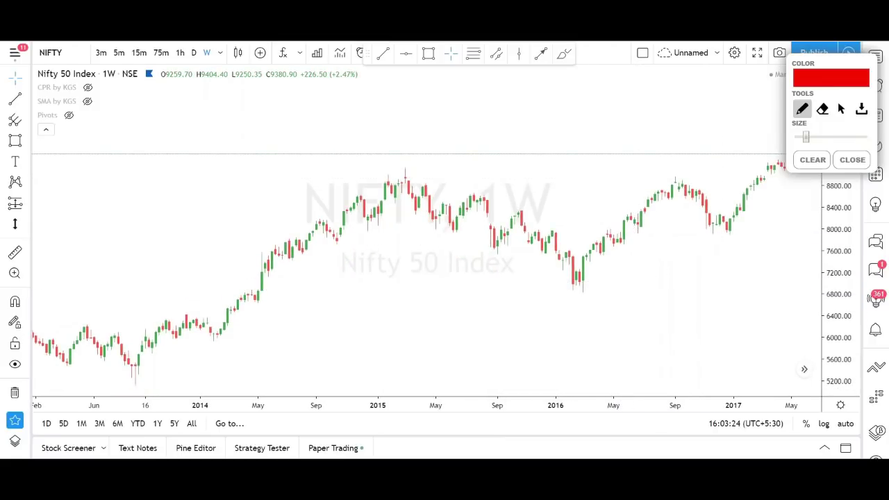
pyautogui.moveTo(248, 285)
pyautogui.mouseDown()
pyautogui.moveTo(277, 274)
pyautogui.moveTo(397, 178)
pyautogui.moveTo(504, 227)
pyautogui.moveTo(563, 273)
pyautogui.mouseUp()
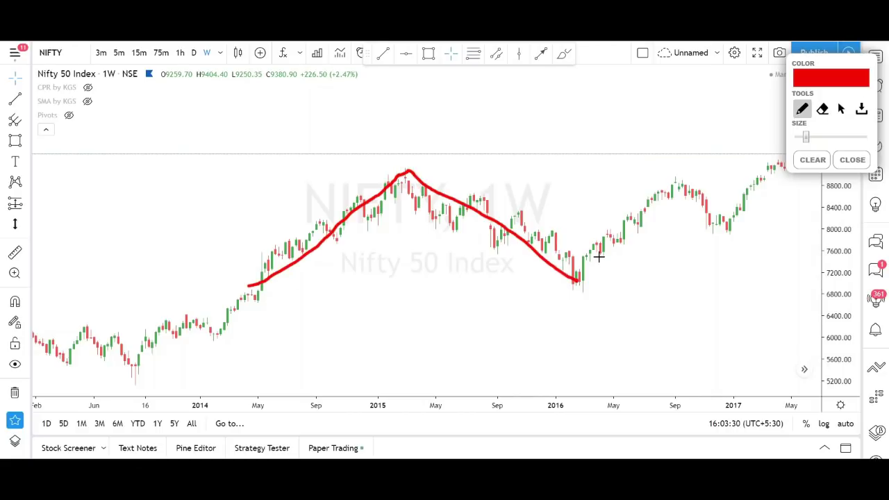
pyautogui.moveTo(577, 281)
pyautogui.mouseDown()
pyautogui.moveTo(677, 179)
pyautogui.moveTo(730, 235)
pyautogui.mouseUp()
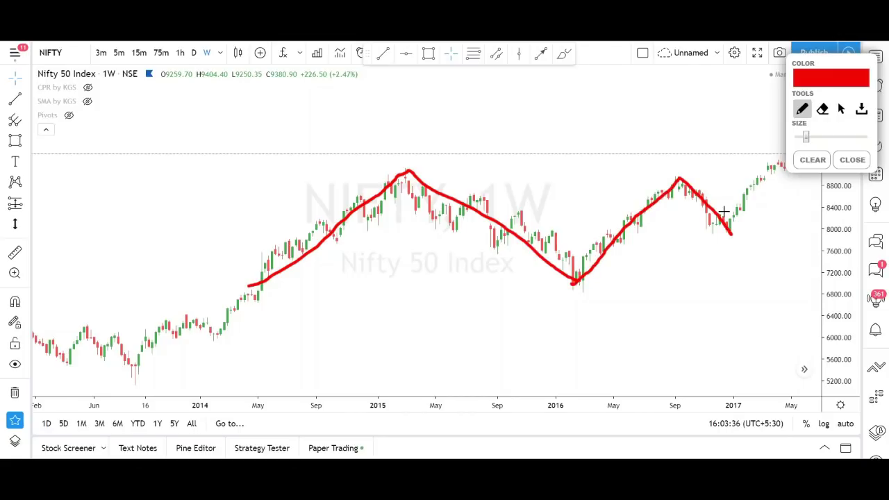
# Circle the 2015 and September 2016 highs in red, join them with a falling line, and label it "Trendline"
pyautogui.moveTo(417, 159)
pyautogui.mouseDown()
pyautogui.moveTo(382, 176)
pyautogui.moveTo(434, 174)
pyautogui.moveTo(404, 159)
pyautogui.mouseUp()
pyautogui.moveTo(678, 174)
pyautogui.mouseDown()
pyautogui.moveTo(658, 182)
pyautogui.moveTo(698, 175)
pyautogui.moveTo(682, 165)
pyautogui.mouseUp()
pyautogui.moveTo(291, 161); pyautogui.dragTo(818, 190)
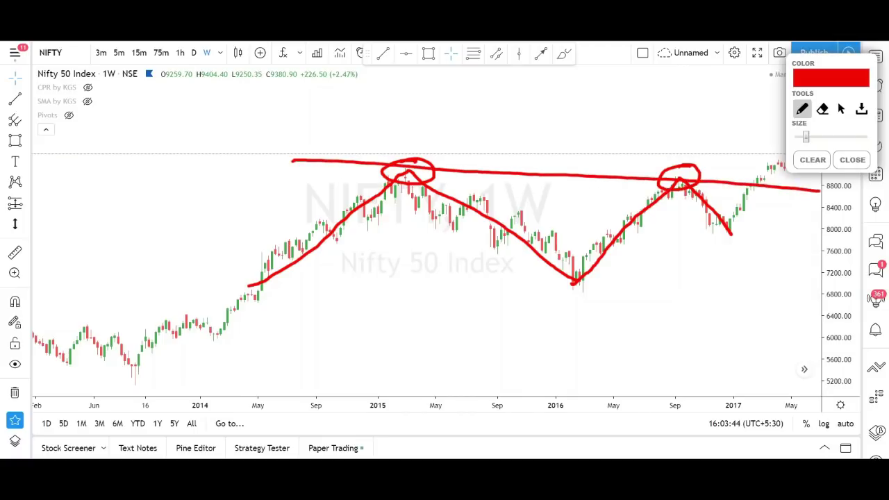
pyautogui.moveTo(456, 121)
pyautogui.mouseDown()
pyautogui.moveTo(474, 115)
pyautogui.moveTo(465, 133)
pyautogui.moveTo(516, 146)
pyautogui.moveTo(560, 136)
pyautogui.moveTo(594, 143)
pyautogui.moveTo(585, 145)
pyautogui.mouseUp()
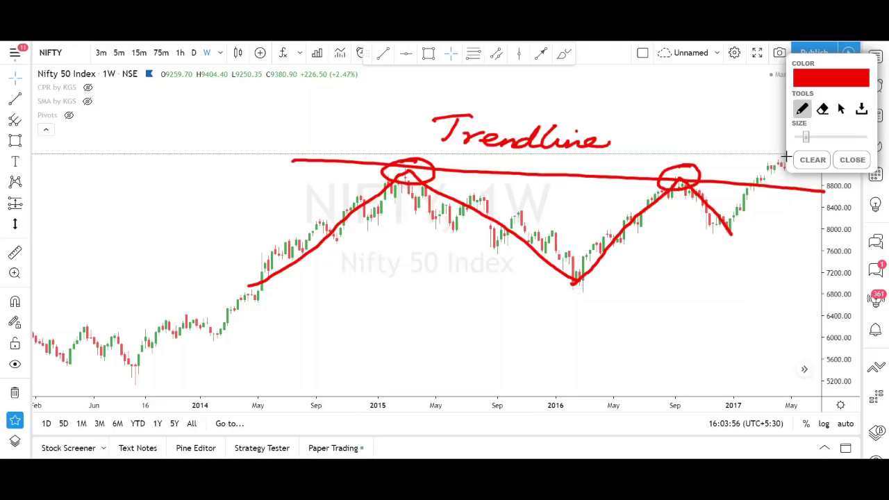
# Change the pen colour to blue and trace the V-shaped swings around the early 2016 and late 2016 lows
pyautogui.click(804, 87)
pyautogui.click(214, 42)
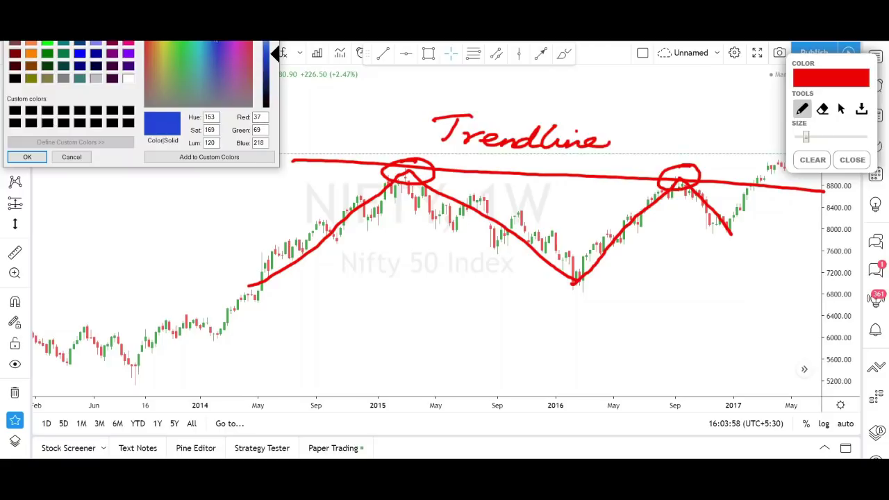
pyautogui.click(32, 158)
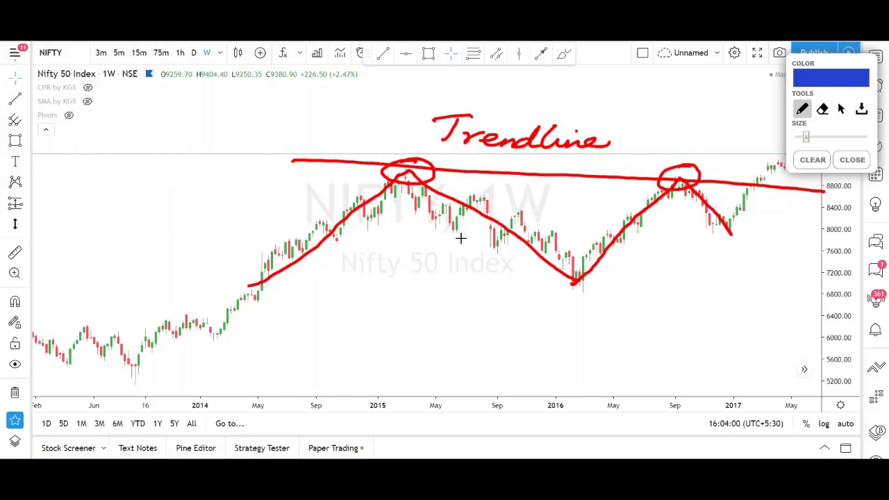
pyautogui.moveTo(426, 200)
pyautogui.mouseDown()
pyautogui.moveTo(583, 281)
pyautogui.moveTo(667, 198)
pyautogui.moveTo(729, 239)
pyautogui.moveTo(750, 205)
pyautogui.mouseUp()
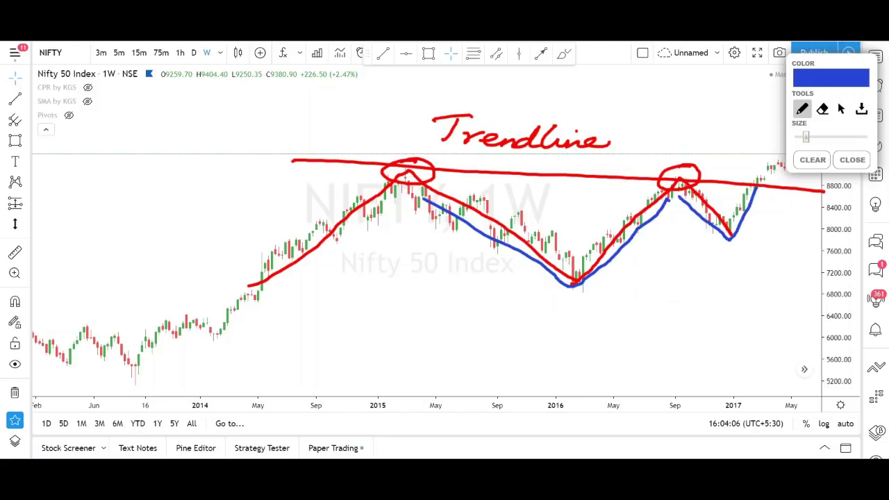
# Circle the early and late 2016 lows in blue, join them with a rising line, and label it "Trendline"
pyautogui.moveTo(580, 277); pyautogui.dragTo(565, 279)
pyautogui.moveTo(721, 225)
pyautogui.mouseDown()
pyautogui.moveTo(739, 243)
pyautogui.moveTo(708, 239)
pyautogui.mouseUp()
pyautogui.moveTo(538, 305)
pyautogui.mouseDown()
pyautogui.moveTo(733, 233)
pyautogui.moveTo(819, 190)
pyautogui.mouseUp()
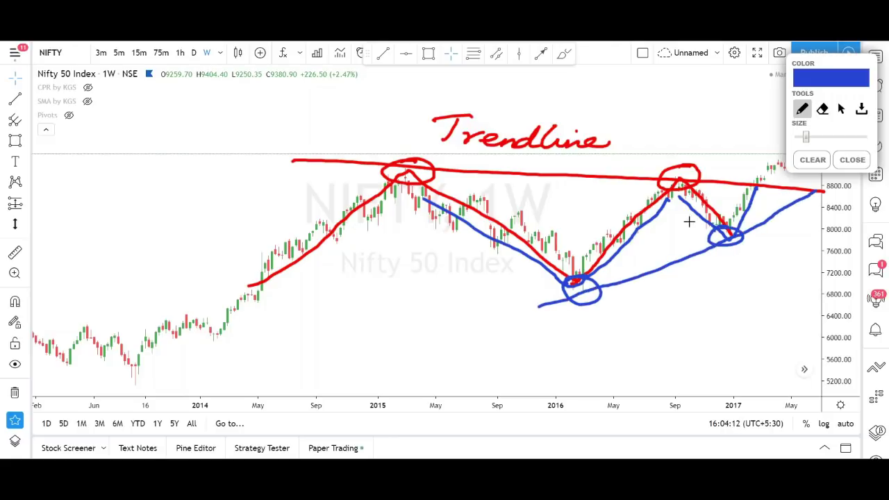
pyautogui.moveTo(640, 288)
pyautogui.mouseDown()
pyautogui.moveTo(634, 310)
pyautogui.moveTo(648, 287)
pyautogui.mouseUp()
pyautogui.moveTo(645, 310)
pyautogui.mouseDown()
pyautogui.moveTo(658, 299)
pyautogui.moveTo(707, 309)
pyautogui.moveTo(765, 298)
pyautogui.mouseUp()
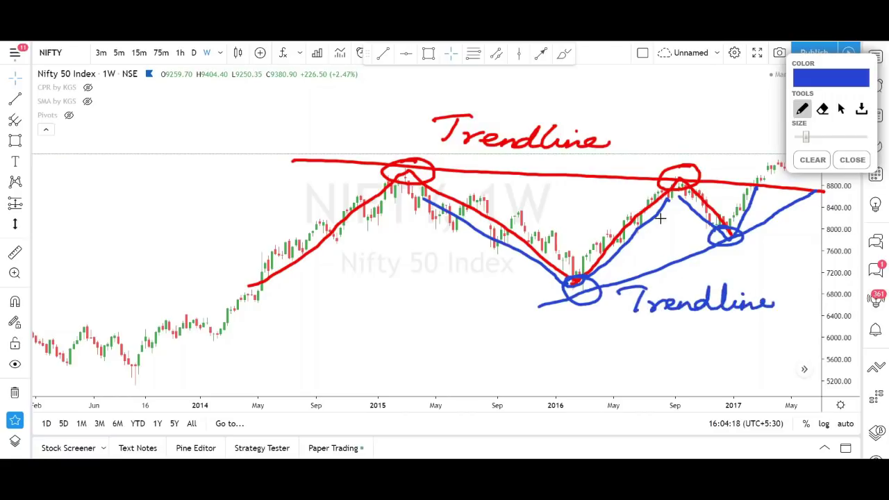
# Label the upper line "res" and the lower line "sup" with blue arrows, and close the annotations
pyautogui.moveTo(625, 129)
pyautogui.mouseDown()
pyautogui.moveTo(626, 165)
pyautogui.moveTo(639, 153)
pyautogui.mouseUp()
pyautogui.moveTo(609, 97); pyautogui.dragTo(657, 105)
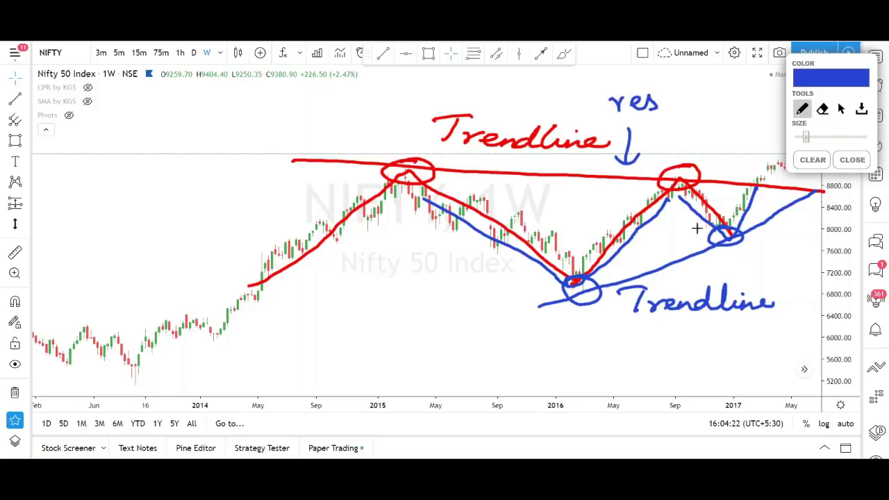
pyautogui.moveTo(764, 266)
pyautogui.mouseDown()
pyautogui.moveTo(715, 262)
pyautogui.moveTo(805, 278)
pyautogui.mouseUp()
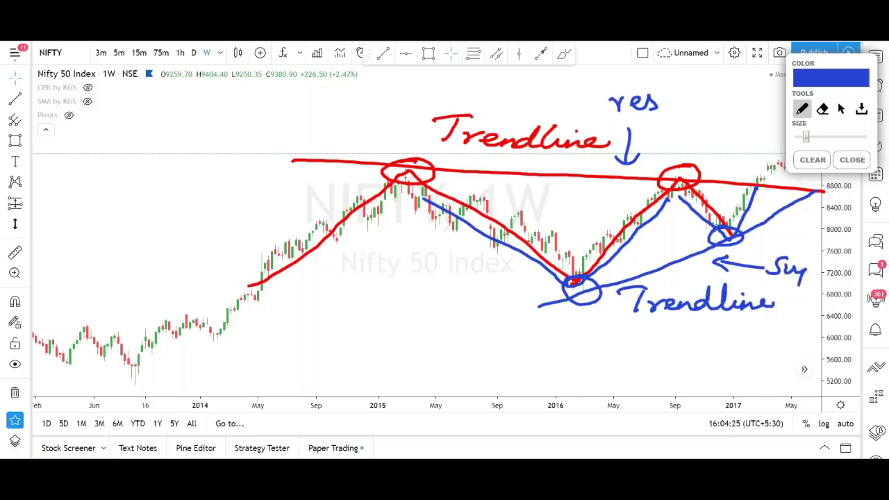
pyautogui.click(850, 161)
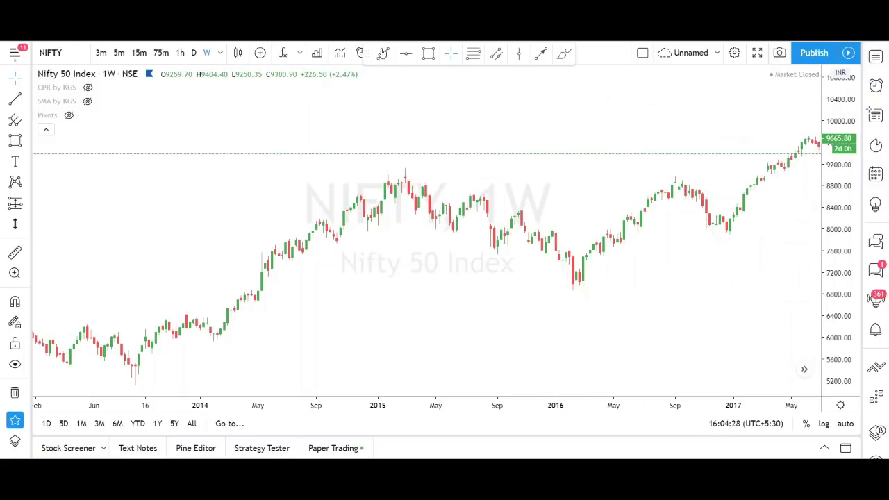
# Draw a falling trend line across the 2015 and September 2016 highs, from 17 Nov '14 to 22 May '17
pyautogui.click(383, 53)
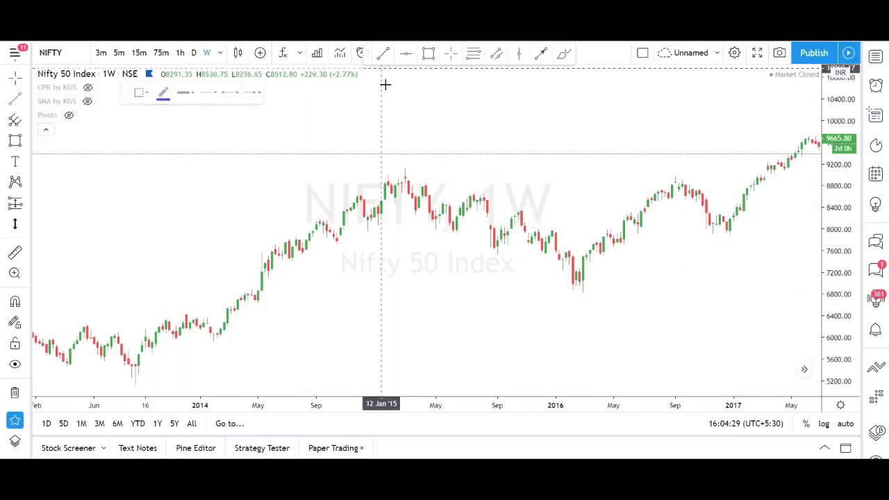
pyautogui.click(377, 163)
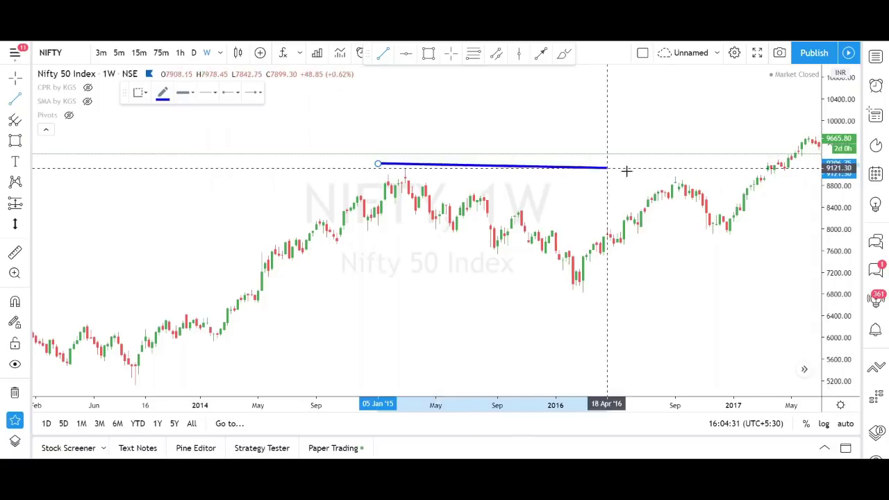
pyautogui.click(803, 187)
pyautogui.moveTo(378, 163); pyautogui.dragTo(353, 165)
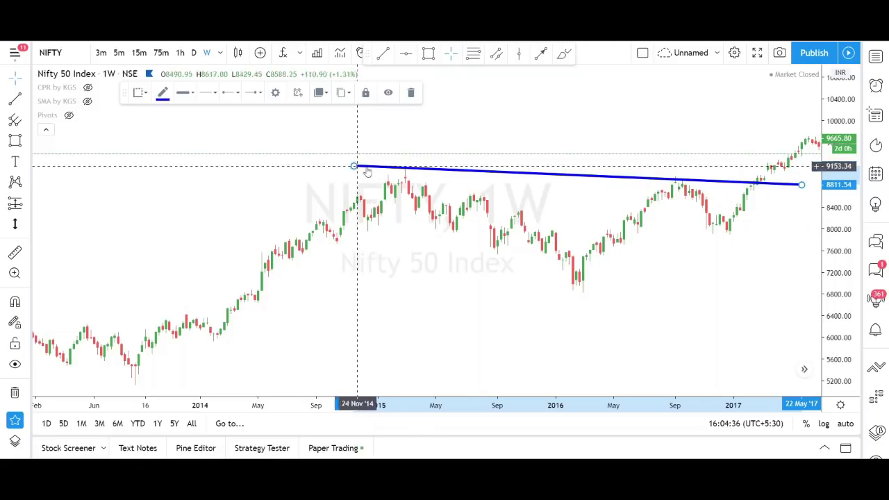
# Draw a rising trend line under the early and late 2016 lows, from 18 Jan '16 to about May 2017
pyautogui.click(383, 53)
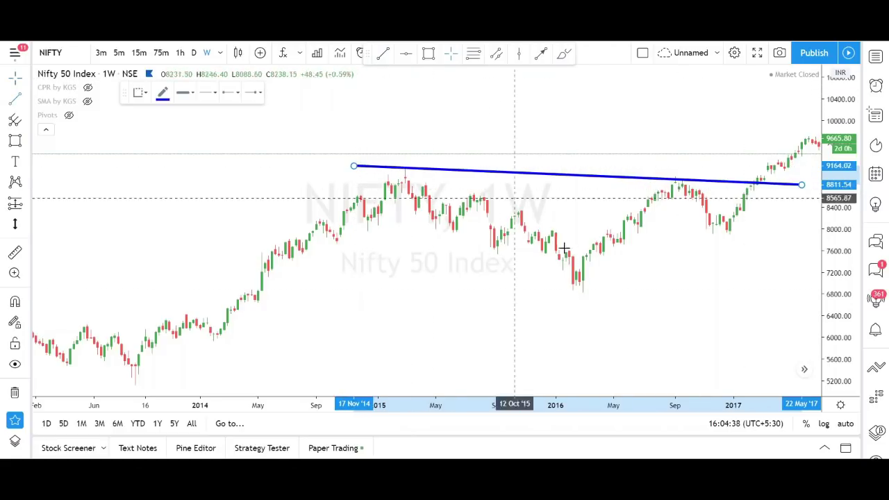
pyautogui.click(562, 296)
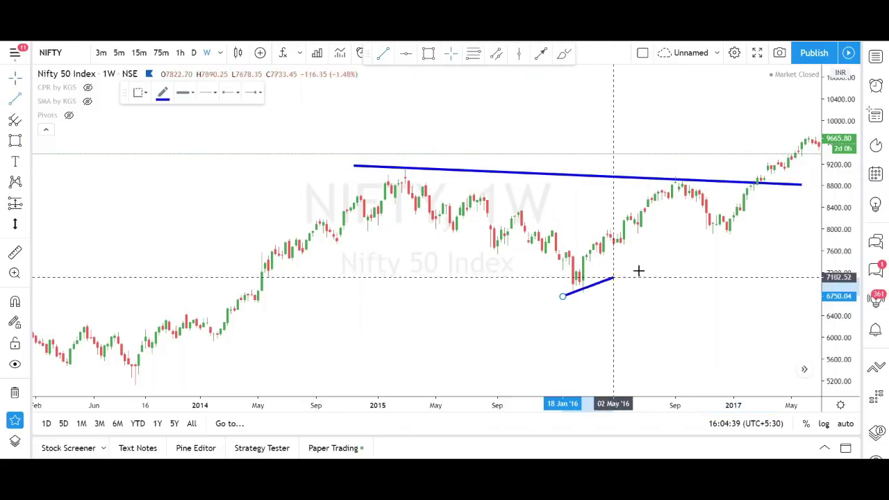
pyautogui.click(791, 210)
pyautogui.click(686, 291)
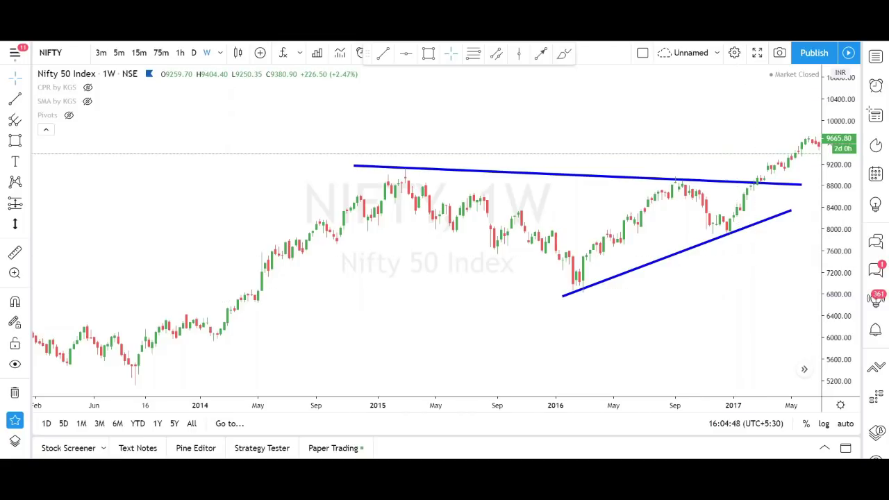
# Trace the price bounces between the two trend lines in red, shade the early 2017 touch of the upper line, and clear the strokes
pyautogui.hotkey('alt', 'shift', 'd')
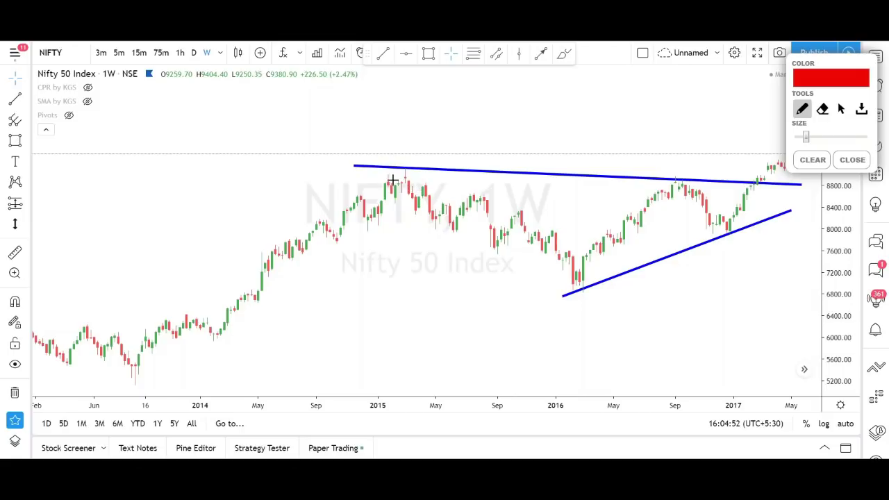
pyautogui.moveTo(396, 175)
pyautogui.mouseDown()
pyautogui.moveTo(572, 283)
pyautogui.moveTo(677, 180)
pyautogui.moveTo(713, 222)
pyautogui.mouseUp()
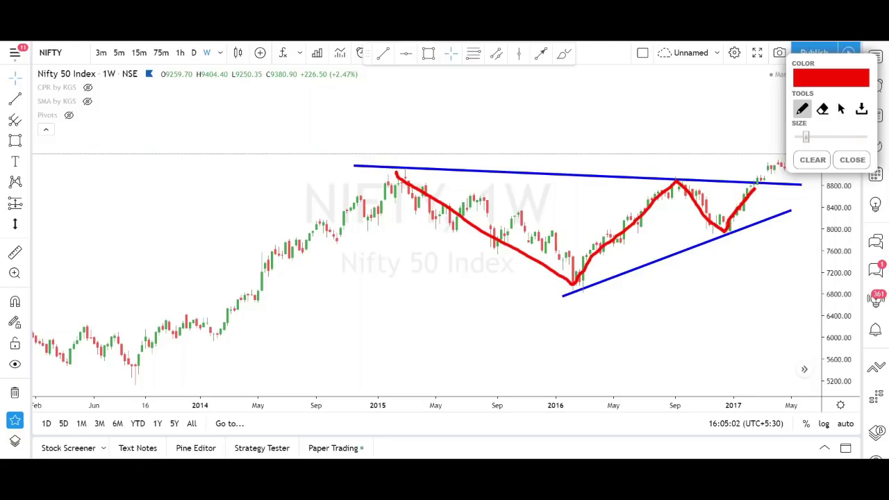
pyautogui.moveTo(771, 169)
pyautogui.mouseDown()
pyautogui.moveTo(750, 166)
pyautogui.moveTo(782, 174)
pyautogui.moveTo(746, 172)
pyautogui.mouseUp()
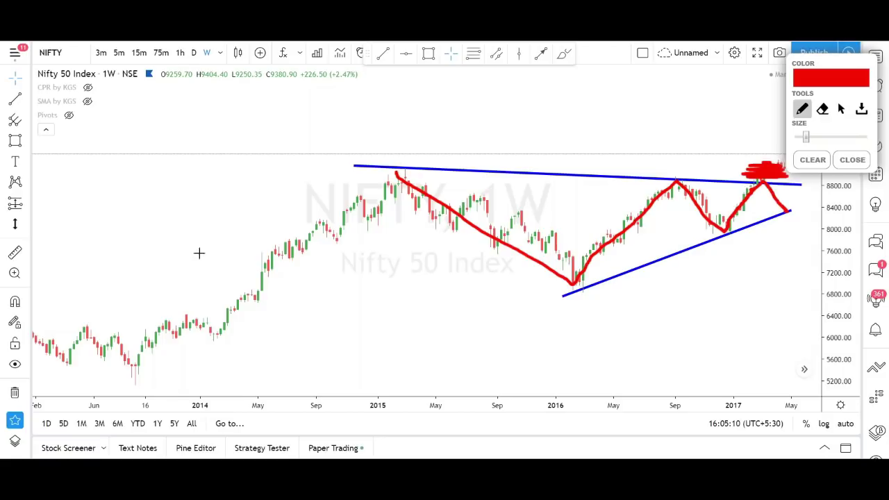
pyautogui.click(805, 161)
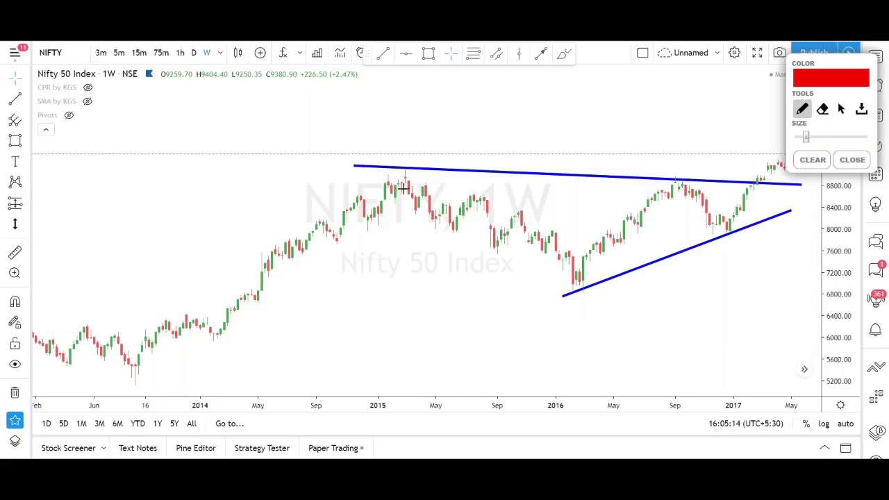
# Sketch two horizontal red lines in the empty area above the 2013–2014 prices, labelled "Wall 1" and "Wall 2", with a "Ball" between them
pyautogui.moveTo(57, 165); pyautogui.dragTo(274, 164)
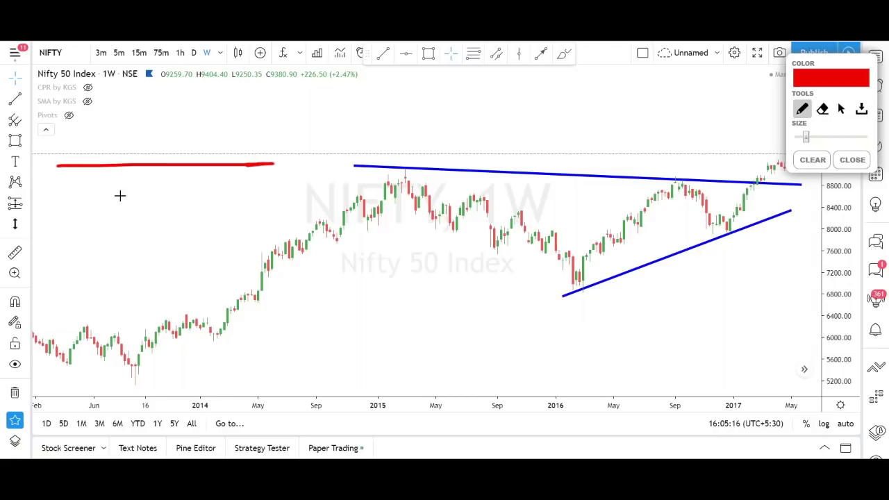
pyautogui.moveTo(55, 224); pyautogui.dragTo(285, 220)
pyautogui.moveTo(241, 135)
pyautogui.mouseDown()
pyautogui.moveTo(240, 150)
pyautogui.moveTo(320, 143)
pyautogui.mouseUp()
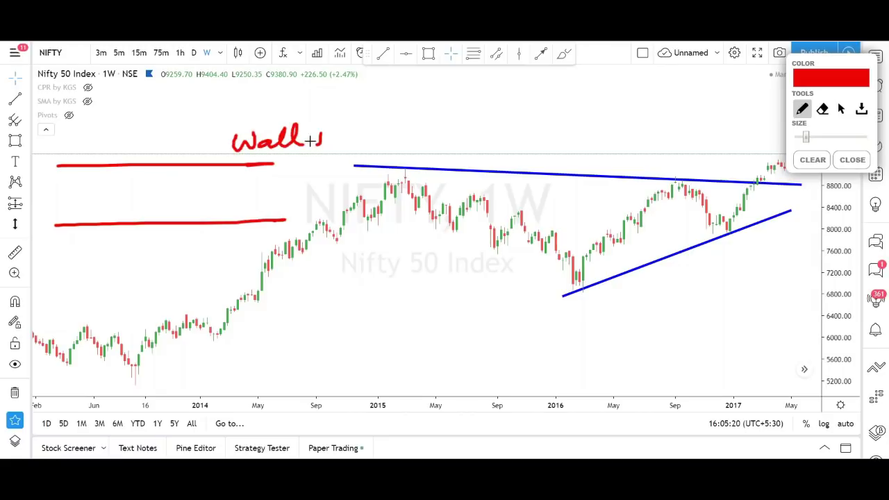
pyautogui.moveTo(173, 236)
pyautogui.mouseDown()
pyautogui.moveTo(211, 249)
pyautogui.moveTo(252, 246)
pyautogui.mouseUp()
pyautogui.moveTo(48, 189)
pyautogui.mouseDown()
pyautogui.moveTo(61, 198)
pyautogui.moveTo(78, 182)
pyautogui.moveTo(97, 197)
pyautogui.moveTo(123, 189)
pyautogui.moveTo(108, 194)
pyautogui.mouseUp()
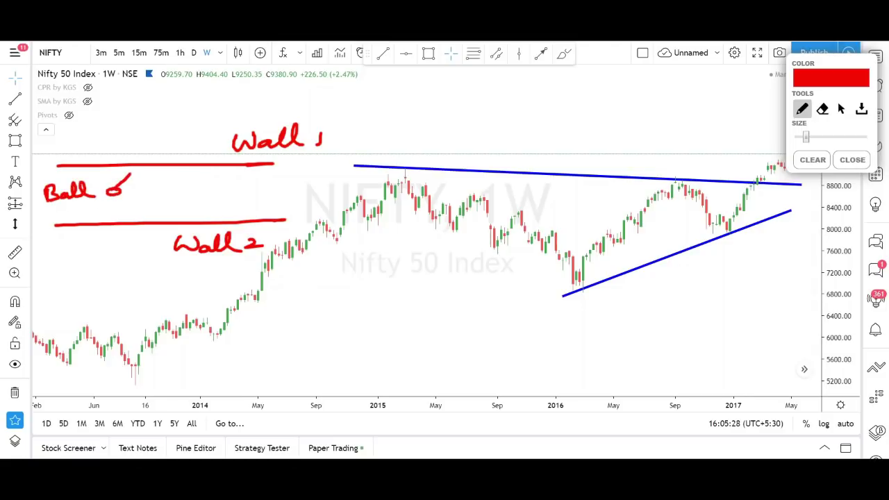
# Trace the ball's zigzag between the two walls and the matching price swings between the two blue trend lines in red
pyautogui.moveTo(138, 165)
pyautogui.mouseDown()
pyautogui.moveTo(181, 214)
pyautogui.moveTo(222, 168)
pyautogui.moveTo(255, 219)
pyautogui.moveTo(281, 169)
pyautogui.moveTo(299, 162)
pyautogui.mouseUp()
pyautogui.moveTo(280, 170); pyautogui.dragTo(292, 201)
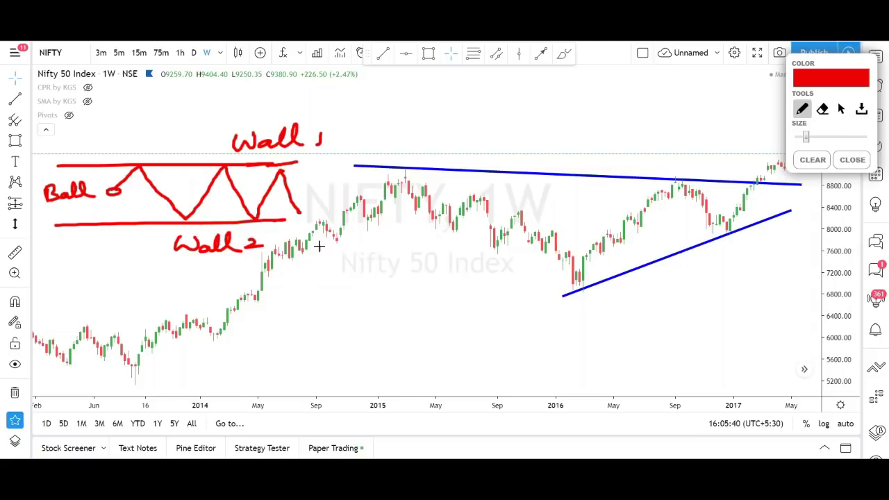
pyautogui.moveTo(394, 169)
pyautogui.mouseDown()
pyautogui.moveTo(580, 286)
pyautogui.moveTo(690, 195)
pyautogui.moveTo(711, 237)
pyautogui.moveTo(752, 189)
pyautogui.mouseUp()
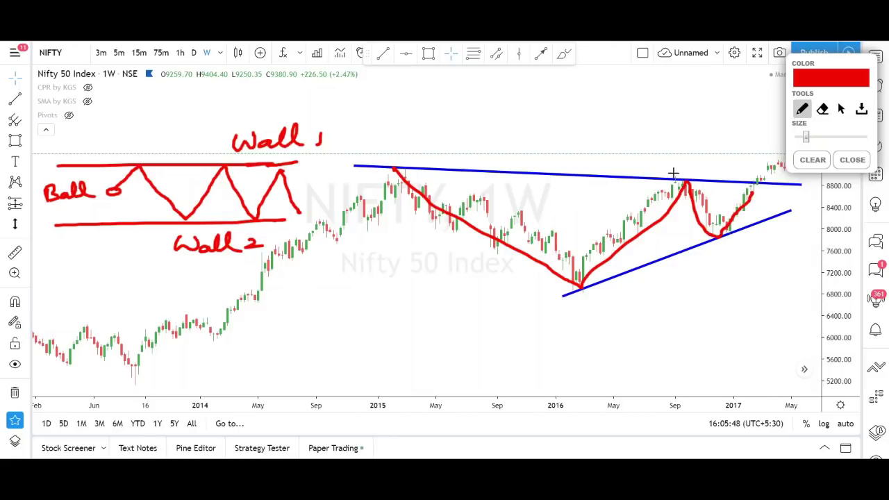
# Draw red arrows above the upper trend line and below the lower one, clear all red strokes and close the pen overlay
pyautogui.moveTo(661, 165)
pyautogui.mouseDown()
pyautogui.moveTo(744, 161)
pyautogui.moveTo(728, 172)
pyautogui.mouseUp()
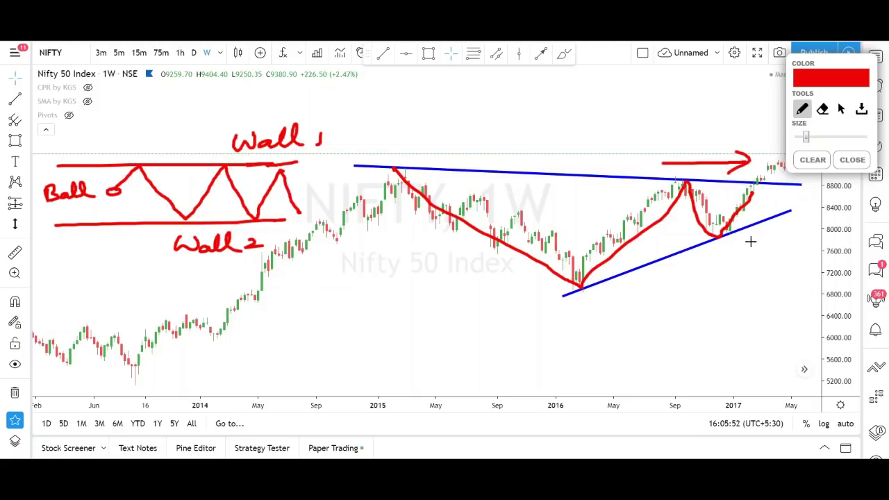
pyautogui.moveTo(688, 262)
pyautogui.mouseDown()
pyautogui.moveTo(716, 250)
pyautogui.moveTo(722, 267)
pyautogui.mouseUp()
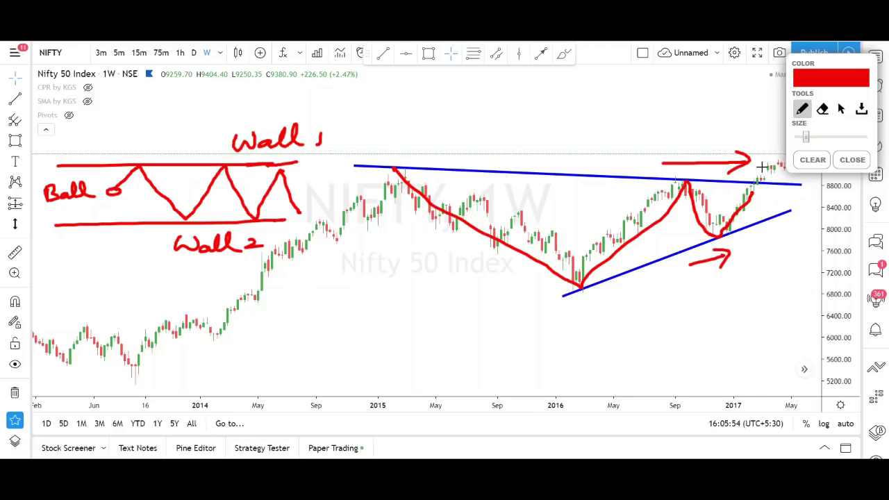
pyautogui.click(807, 161)
pyautogui.click(848, 160)
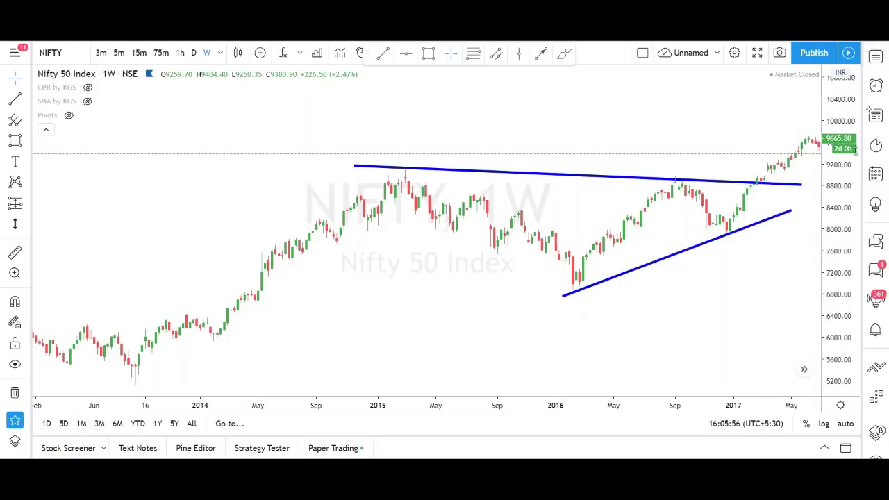
# Mark the upper line's touches in early 2015 and September 2016 and the lower line's touches in early and late 2016 with yellow rectangles
pyautogui.click(429, 53)
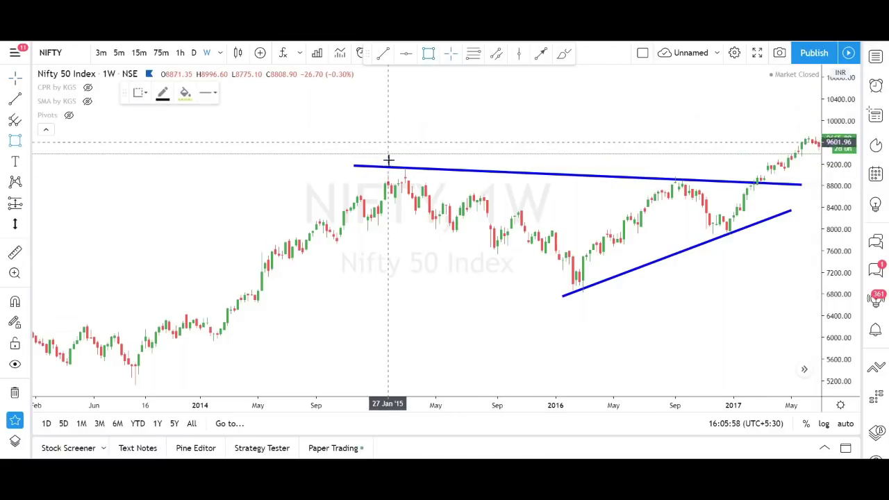
pyautogui.moveTo(388, 165); pyautogui.dragTo(422, 182)
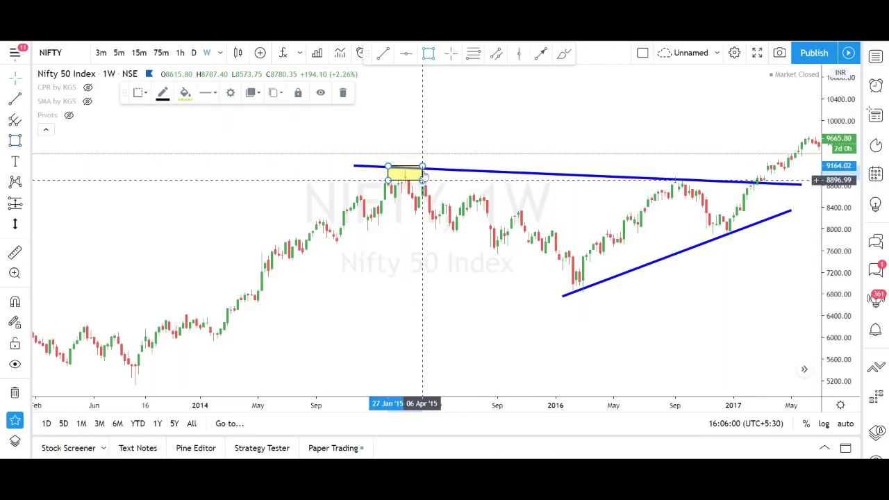
pyautogui.click(428, 54)
pyautogui.moveTo(655, 164); pyautogui.dragTo(692, 191)
pyautogui.moveTo(558, 270); pyautogui.dragTo(596, 300)
pyautogui.click(428, 53)
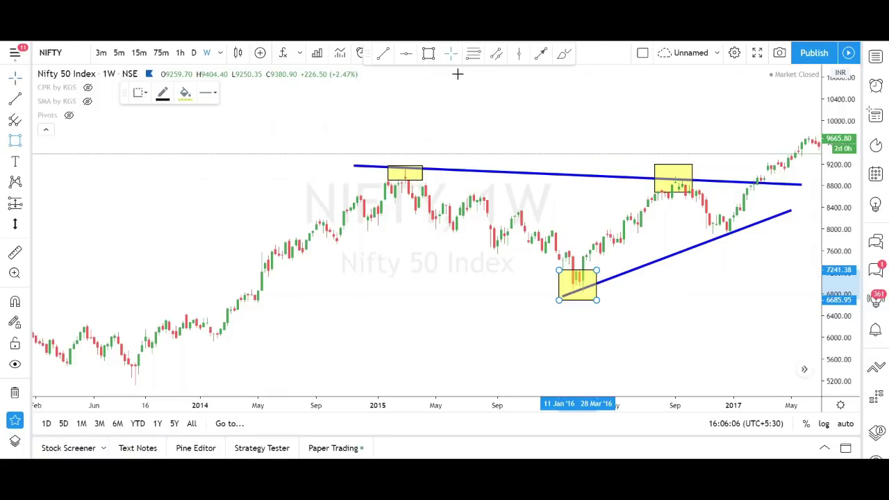
pyautogui.moveTo(709, 225)
pyautogui.mouseDown()
pyautogui.moveTo(744, 247)
pyautogui.moveTo(698, 225)
pyautogui.mouseUp()
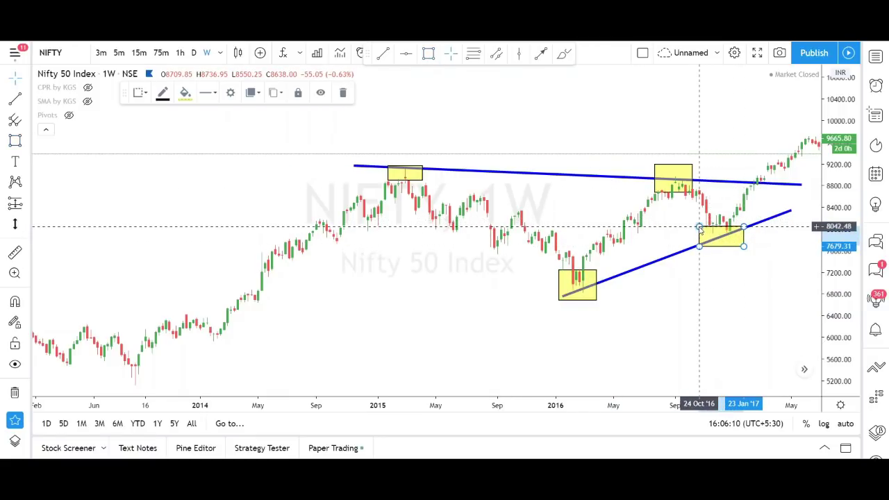
pyautogui.click(726, 304)
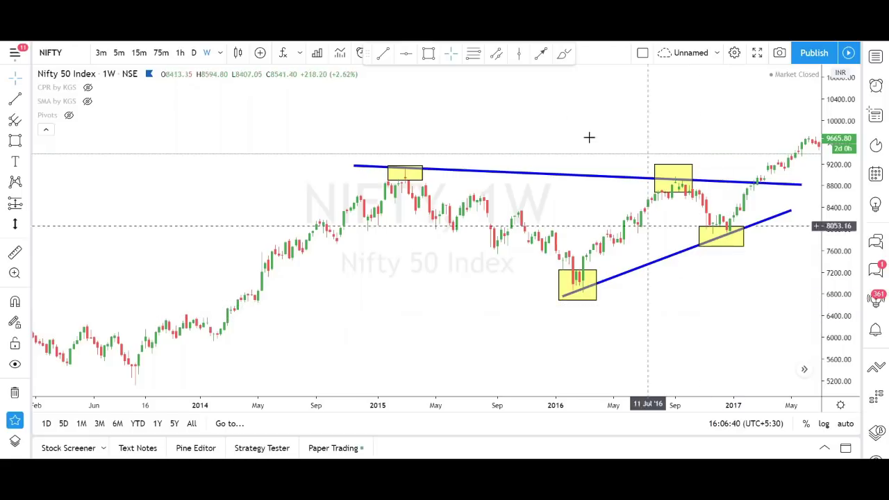
# Draw an arrow pointing down to the early 2017 candles where price breaks above the upper trend line
pyautogui.click(541, 53)
pyautogui.click(702, 144)
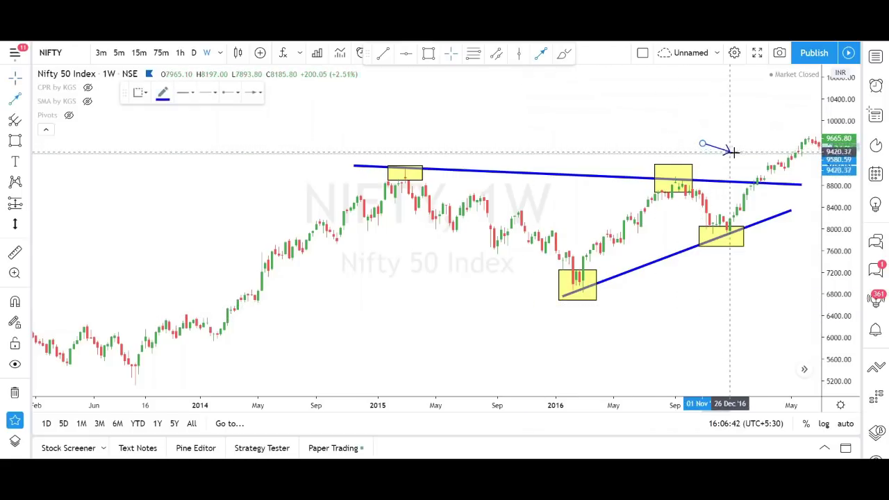
pyautogui.click(755, 172)
# Add horizontal lines at about 8971.76 near the 2016 high and 9164.02 near the early 2015 high
pyautogui.moveTo(811, 249); pyautogui.dragTo(692, 321)
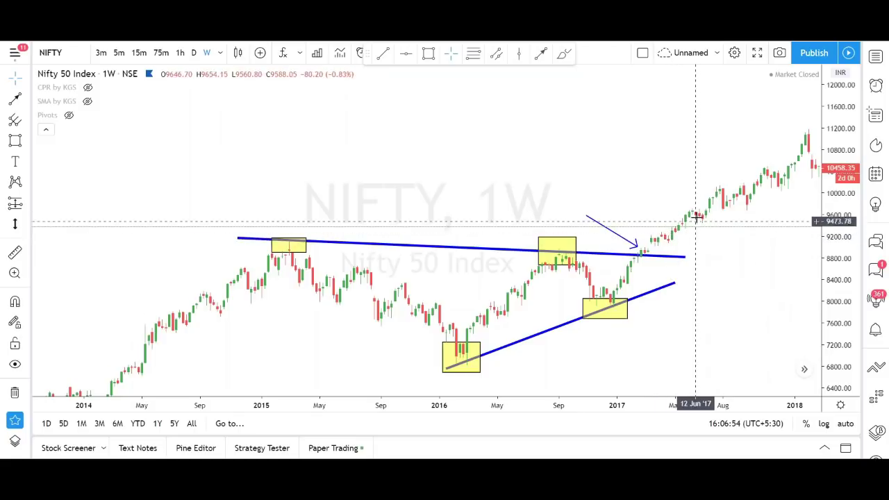
pyautogui.moveTo(720, 276); pyautogui.dragTo(722, 263)
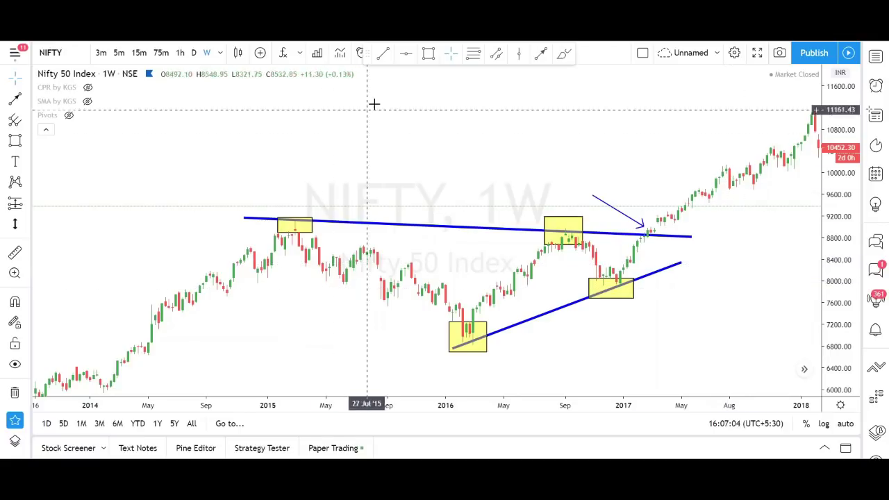
pyautogui.click(406, 53)
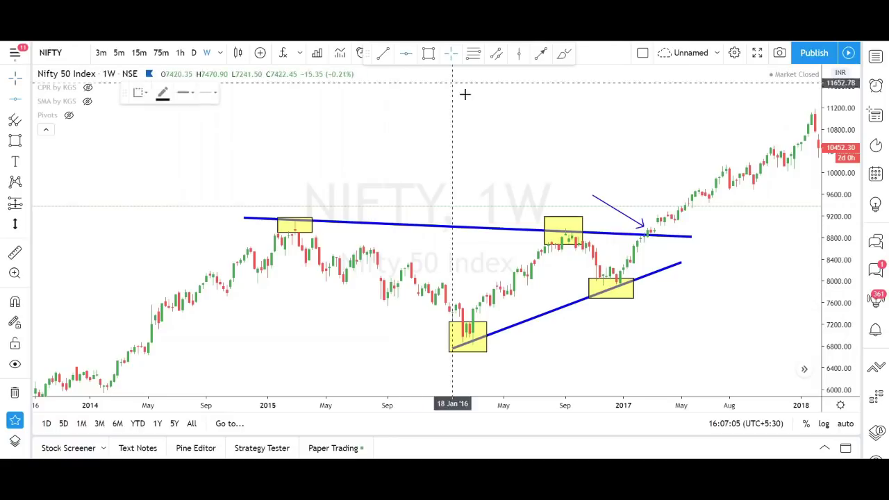
pyautogui.click(538, 228)
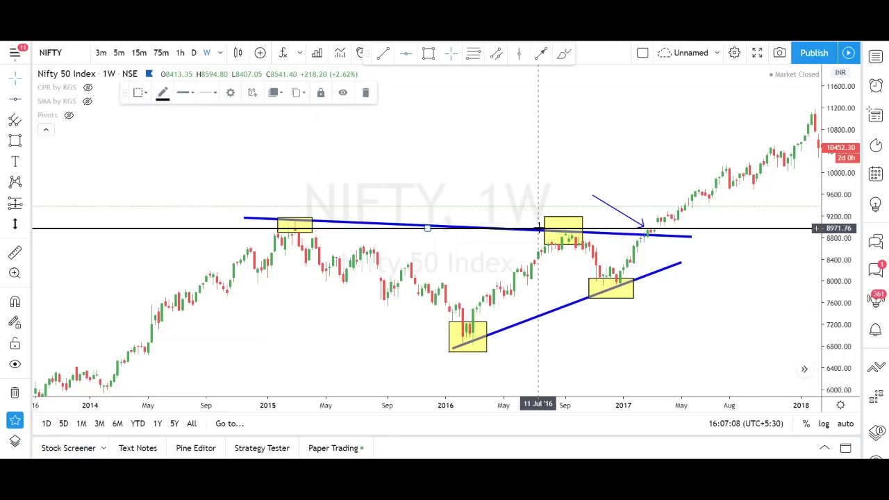
pyautogui.click(333, 217)
pyautogui.click(406, 53)
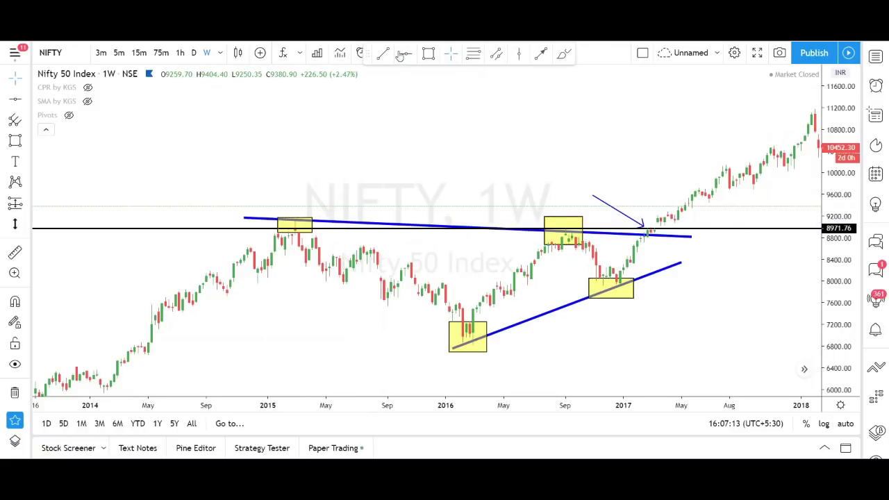
pyautogui.click(345, 218)
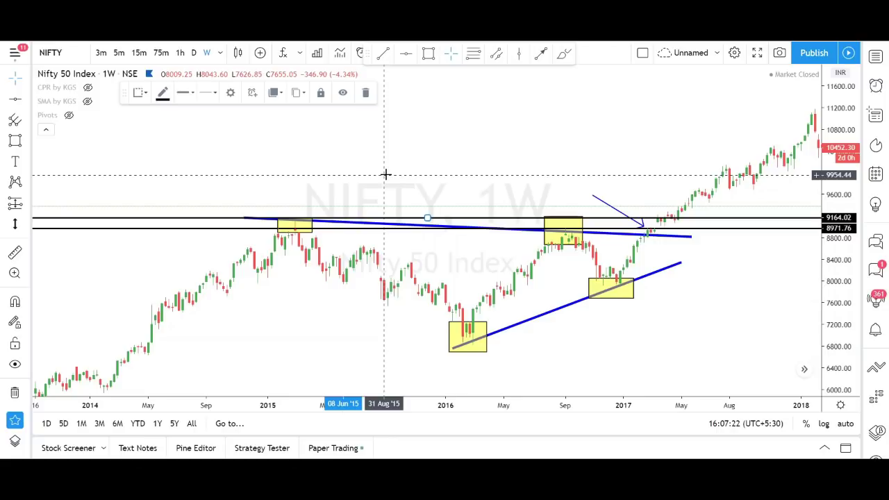
# Draw a vertical arrow pointing up from below at the early 2017 break of the upper trend line
pyautogui.scroll(5, 385, 174)
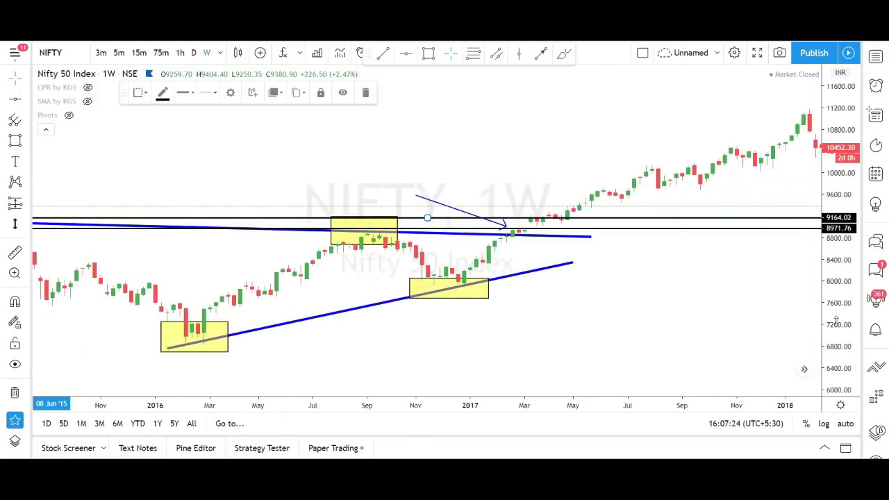
pyautogui.scroll(3, 706, 257)
pyautogui.hscroll(-3, 688, 252)
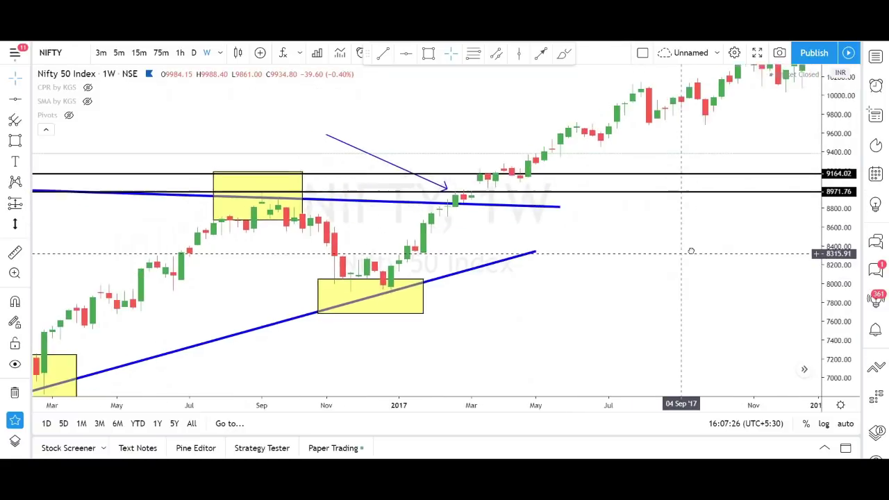
pyautogui.scroll(-2, 693, 249)
pyautogui.moveTo(693, 252); pyautogui.dragTo(634, 341)
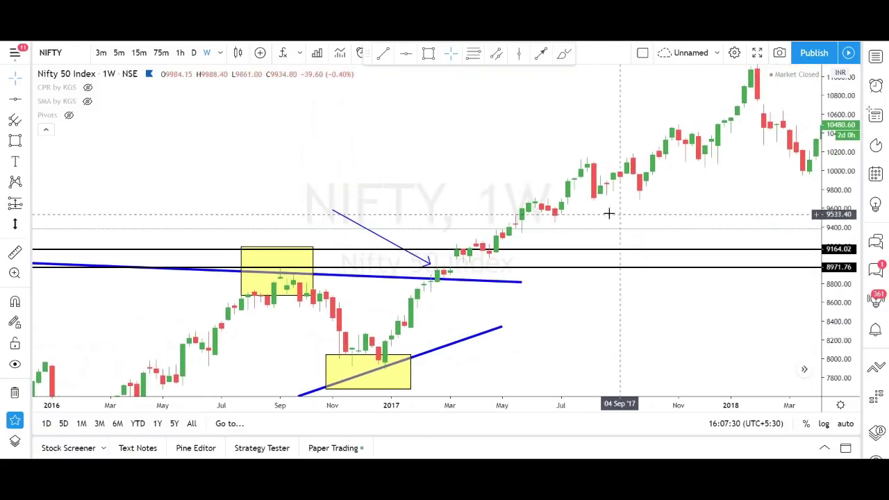
pyautogui.click(540, 53)
pyautogui.moveTo(443, 327); pyautogui.dragTo(443, 286)
pyautogui.click(549, 301)
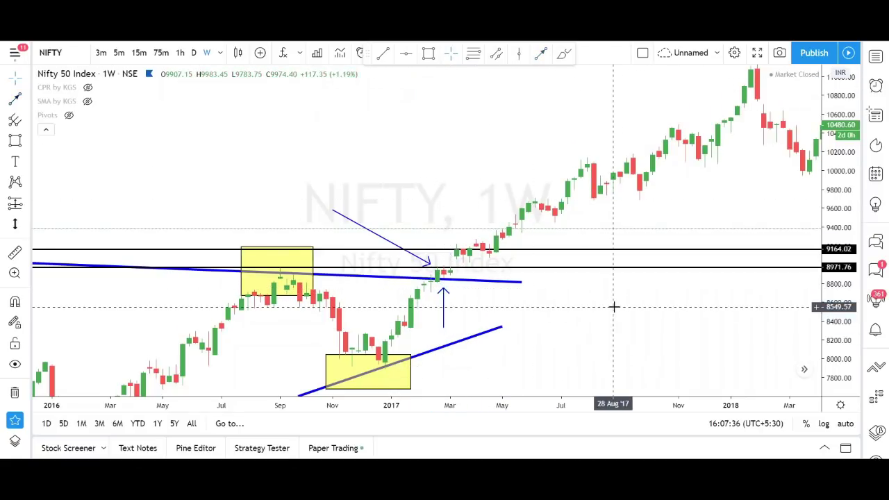
# Remove all trend lines, rectangles, horizontal lines and arrows from the Nifty 50 chart
pyautogui.moveTo(665, 294); pyautogui.dragTo(773, 224)
pyautogui.moveTo(678, 274); pyautogui.dragTo(716, 246)
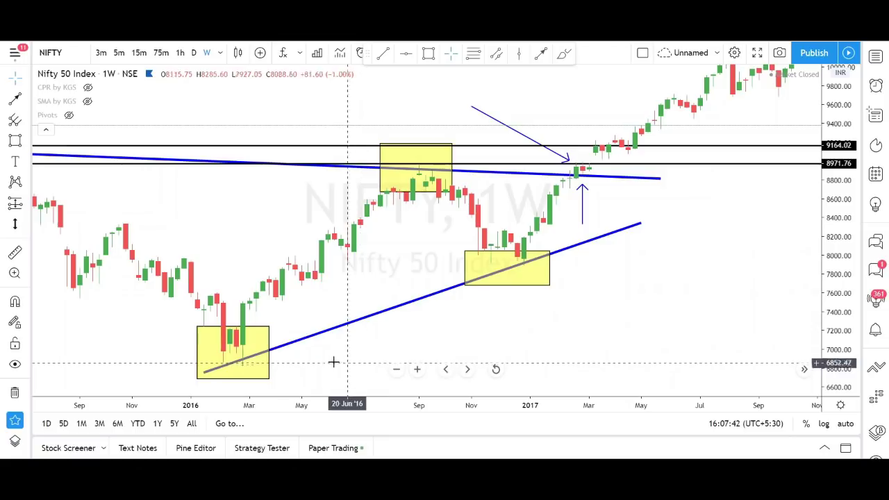
pyautogui.click(14, 392)
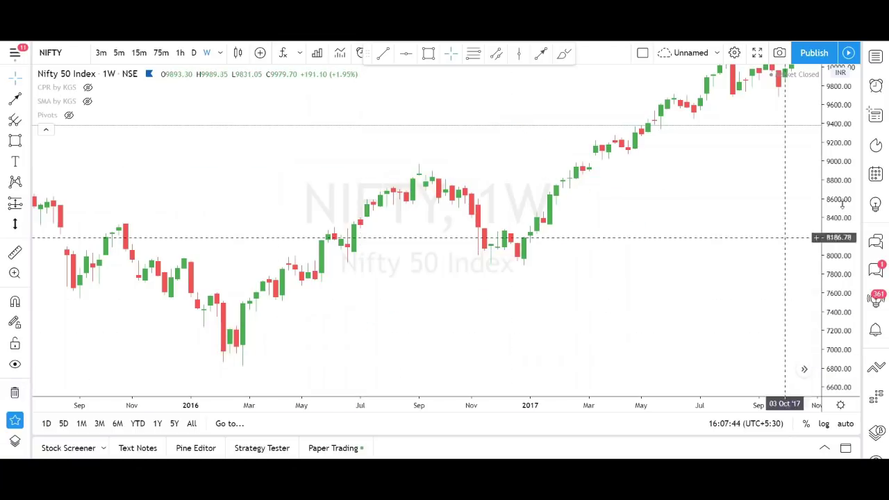
# Switch the chart to BANKNIFTY from the watchlist, close the watchlist and reset the chart view
pyautogui.click(875, 55)
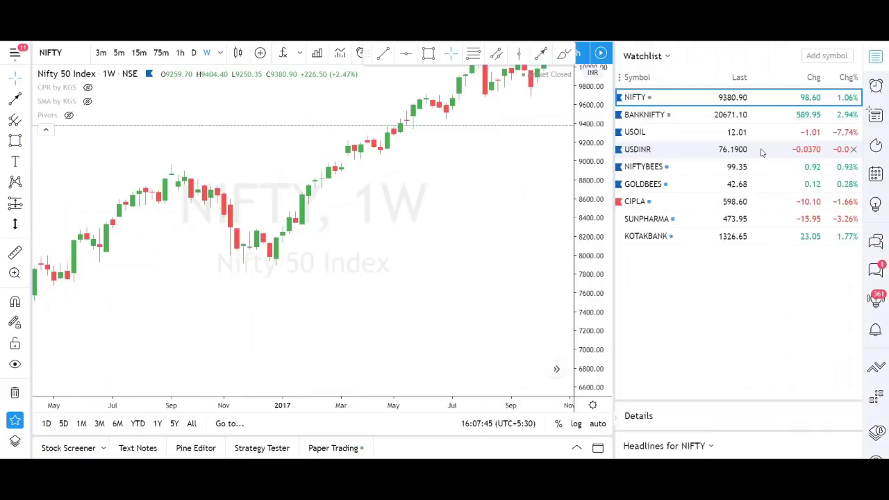
pyautogui.click(739, 115)
pyautogui.click(876, 61)
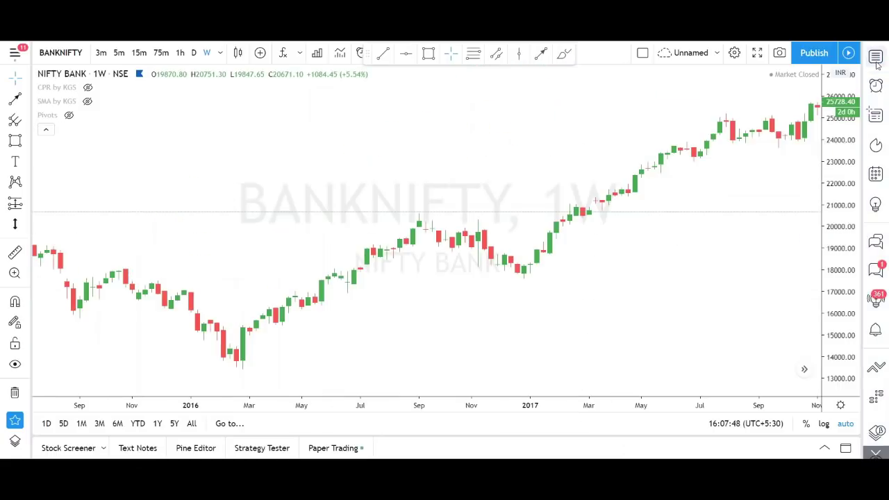
pyautogui.click(495, 368)
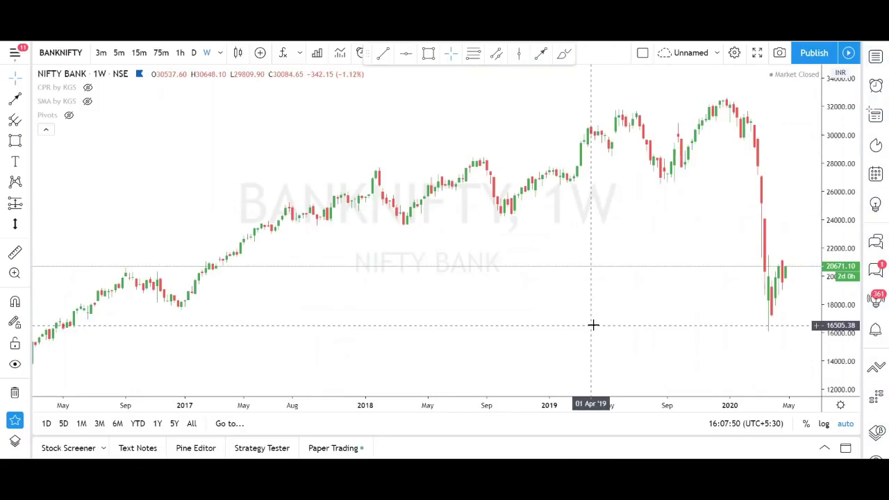
# Draw a rising trend line under the October 2018 and September 2019 lows, from 20 Aug '18 at about 23751 to about mid-June 2020
pyautogui.scroll(1, 593, 325)
pyautogui.scroll(2, 593, 324)
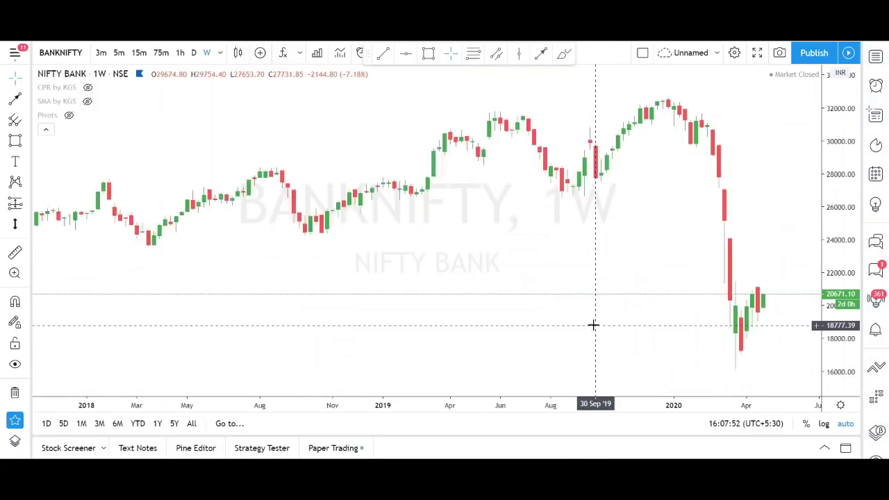
pyautogui.scroll(-1, 593, 324)
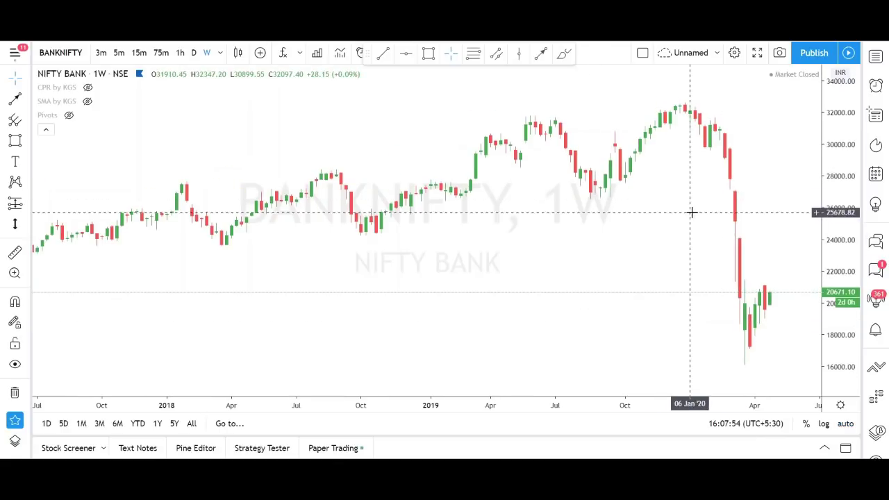
pyautogui.moveTo(692, 210); pyautogui.dragTo(653, 274)
pyautogui.moveTo(823, 282); pyautogui.dragTo(778, 258)
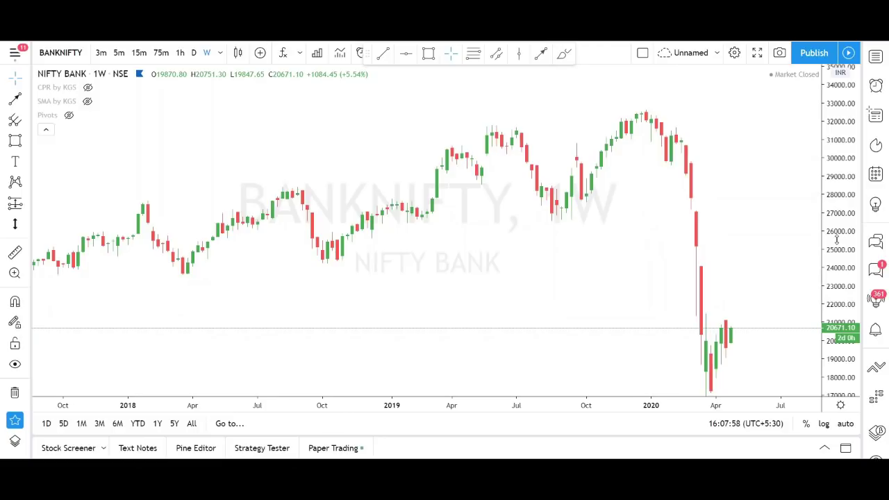
pyautogui.moveTo(836, 239); pyautogui.dragTo(835, 241)
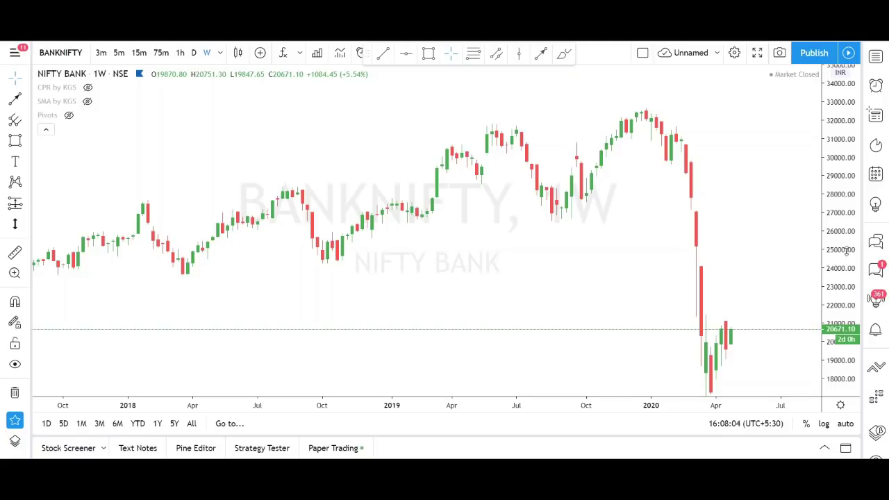
pyautogui.moveTo(785, 258); pyautogui.dragTo(796, 250)
pyautogui.click(382, 53)
pyautogui.click(302, 261)
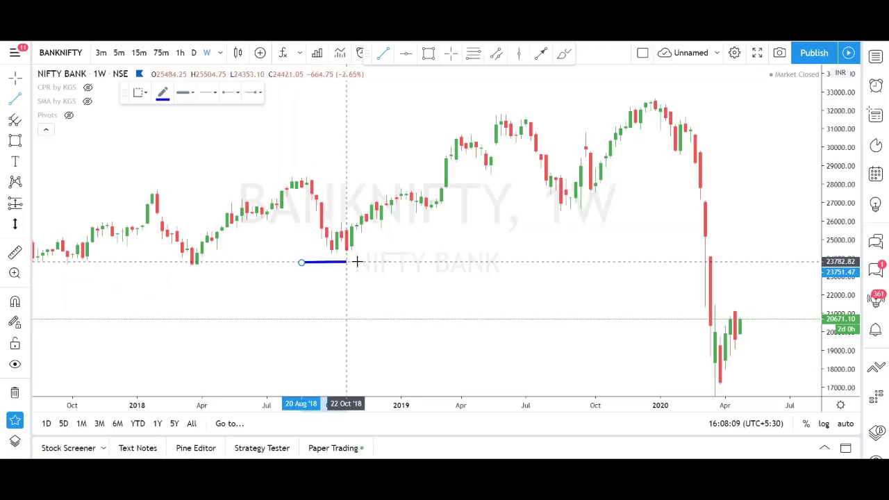
pyautogui.click(775, 171)
pyautogui.click(573, 266)
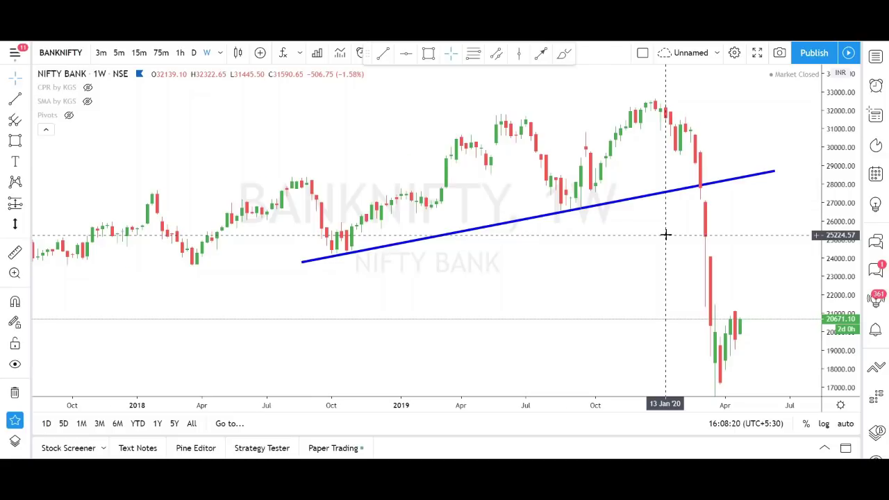
# Draw an arrow from about 08 Jun '20 at 33514 pointing to the candles just after the December 2019 high
pyautogui.scroll(4, 666, 235)
pyautogui.moveTo(728, 229); pyautogui.dragTo(747, 260)
pyautogui.click(541, 53)
pyautogui.click(739, 85)
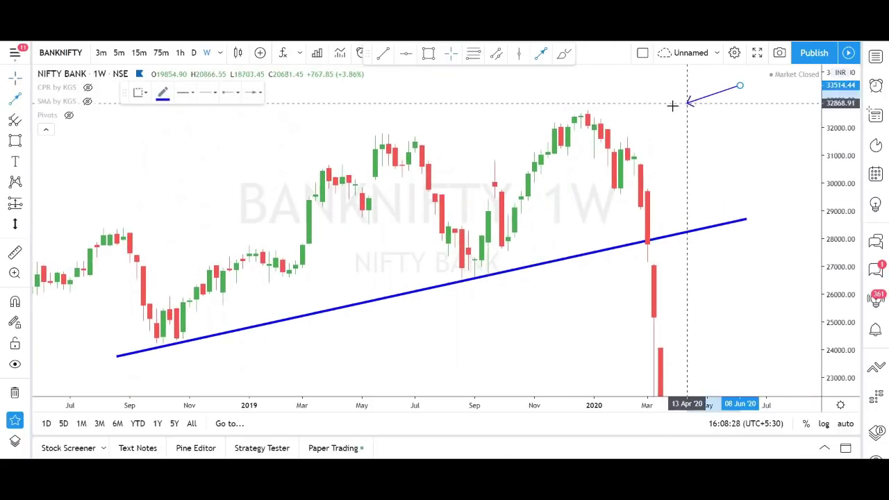
pyautogui.click(614, 122)
pyautogui.click(737, 141)
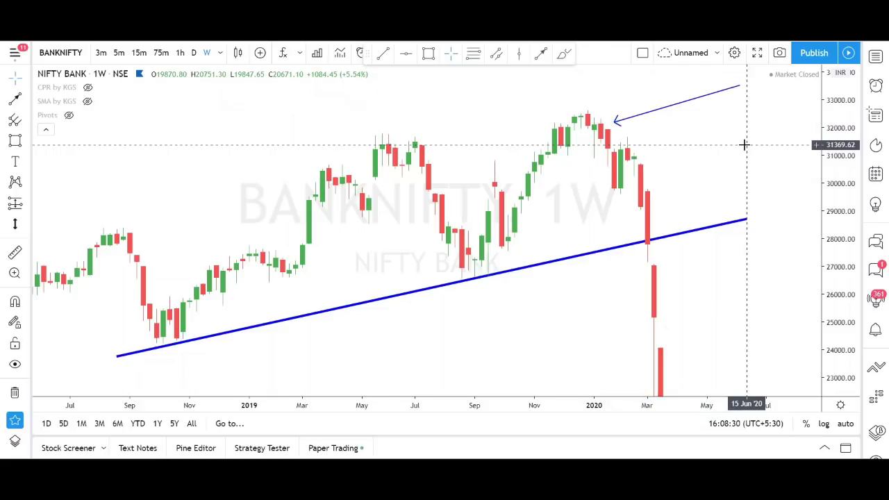
# Draw a rising trend line over the mid-2019 and December 2019 highs, from 31 Dec '18 at about 31141 to 16 Mar '20 at about 32973
pyautogui.click(270, 145)
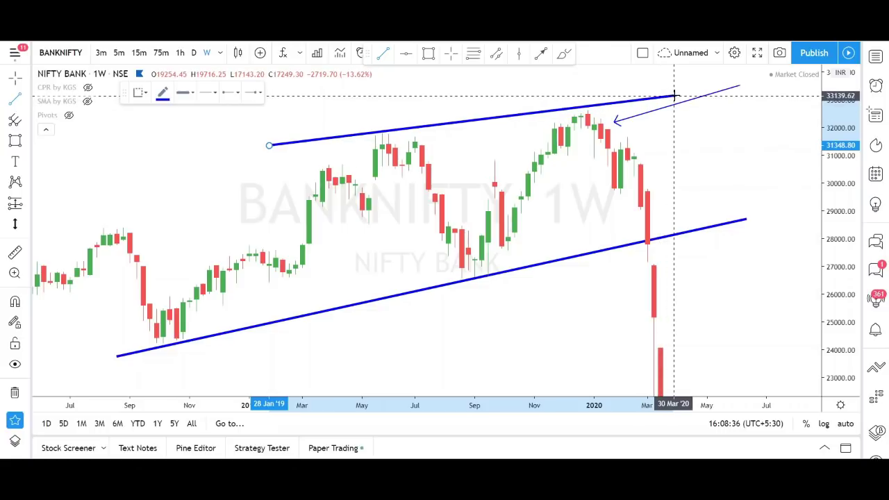
pyautogui.click(679, 102)
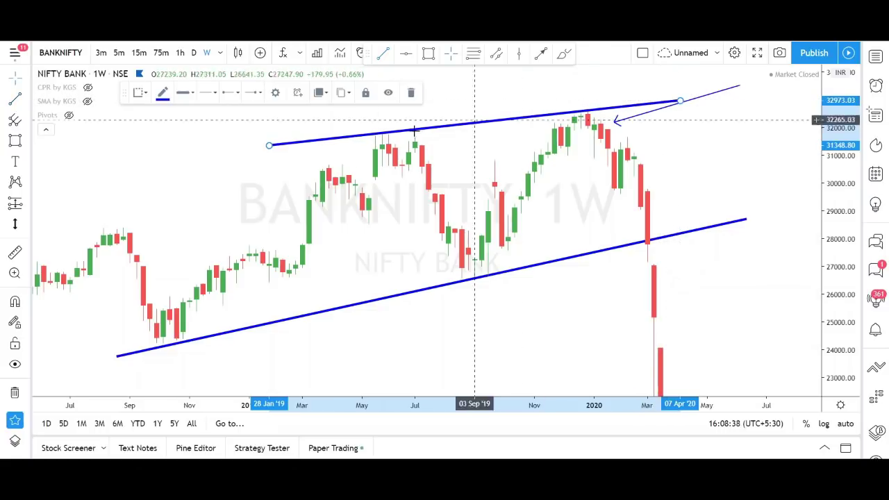
pyautogui.moveTo(270, 147); pyautogui.dragTo(243, 151)
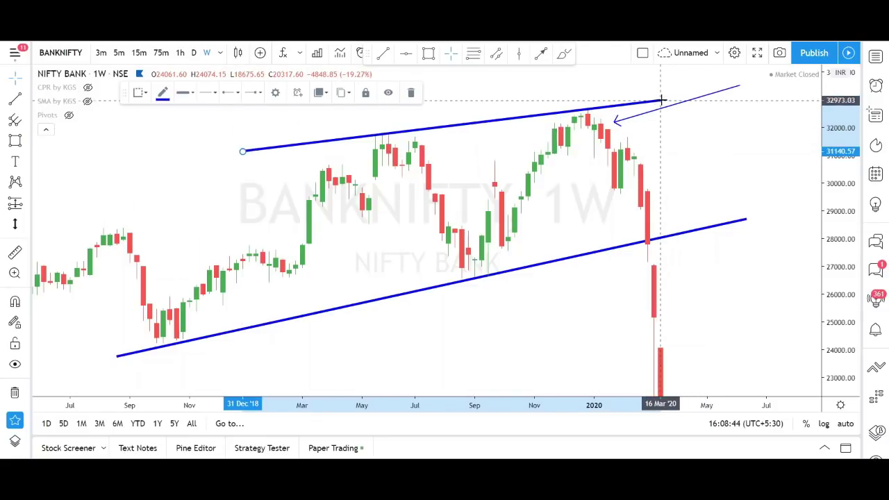
pyautogui.click(729, 123)
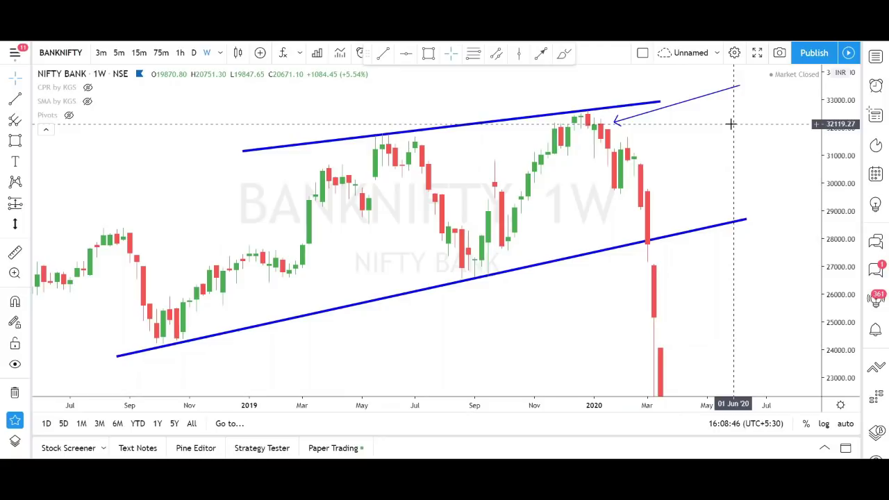
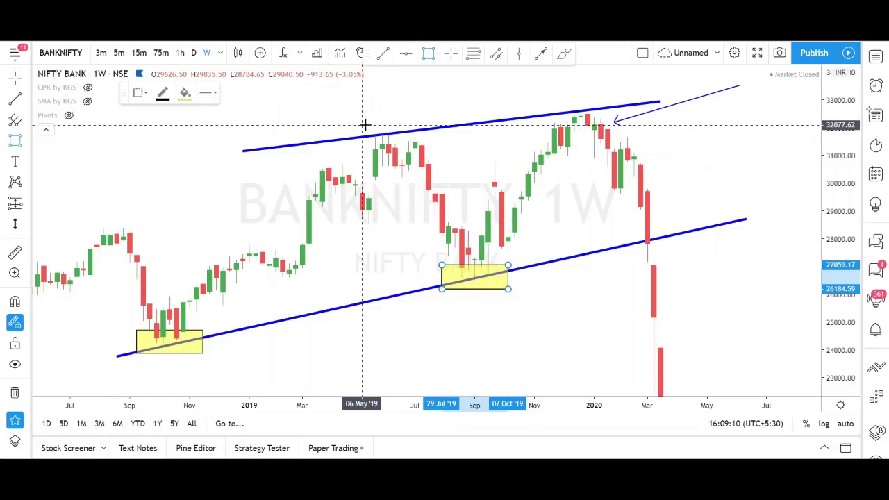
# Mark the mid-2019 and December 2019 highs on the upper trend line with rectangles, and move the existing arrow's tip to the candles just below
pyautogui.moveTo(364, 125); pyautogui.dragTo(434, 143)
pyautogui.moveTo(533, 103); pyautogui.dragTo(608, 120)
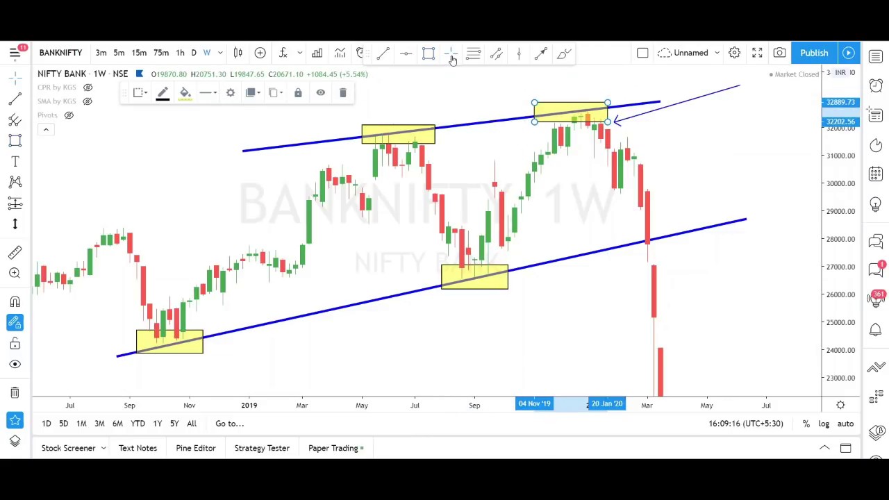
pyautogui.click(615, 123)
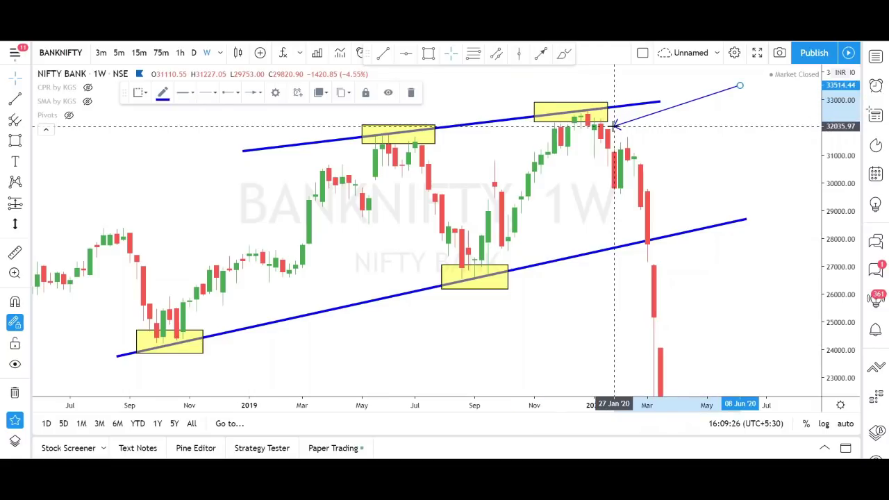
pyautogui.click(592, 179)
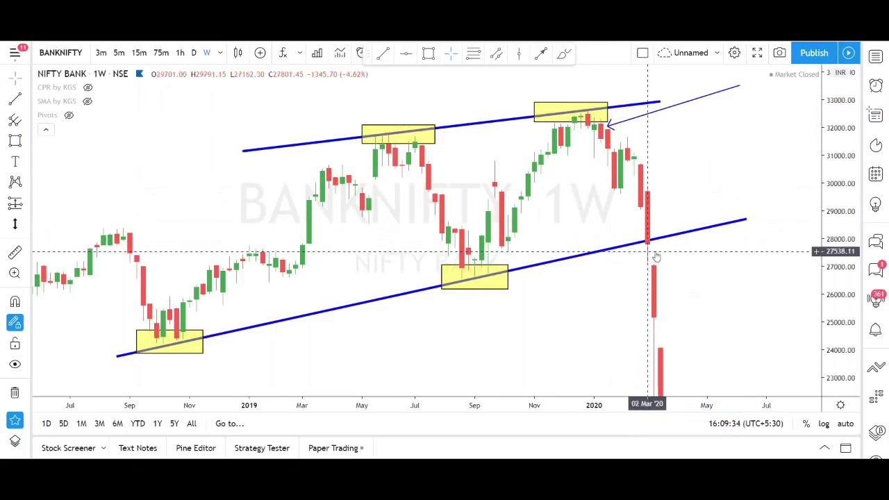
# Mark the March 2020 break of the lower trend line with a rectangle from about 28371 to 27705, and delete the stray rectangle beside it
pyautogui.click(428, 53)
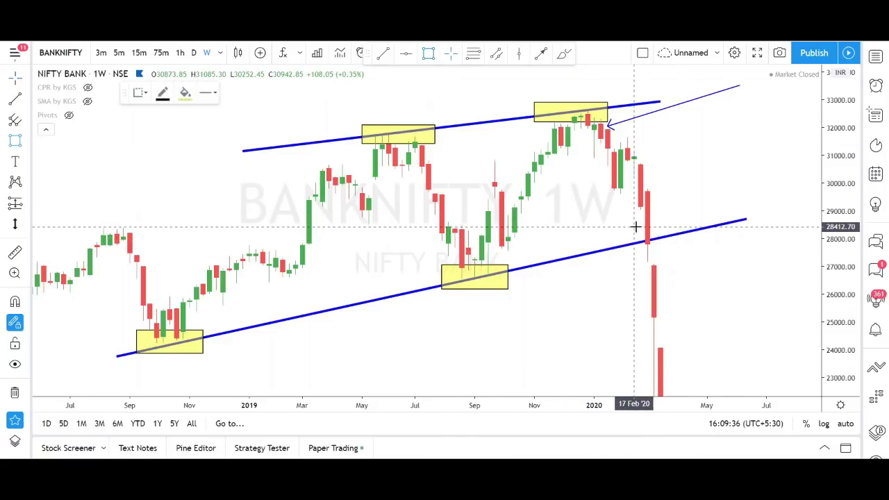
pyautogui.moveTo(634, 230); pyautogui.dragTo(666, 248)
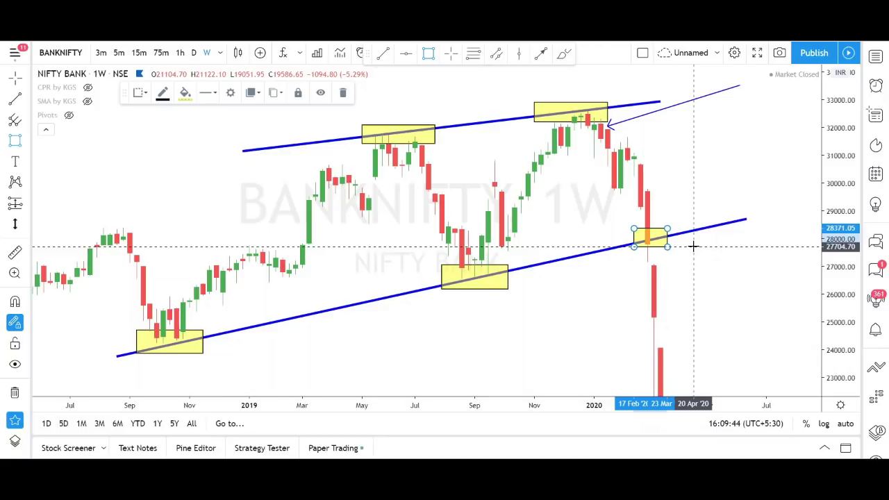
pyautogui.click(693, 246)
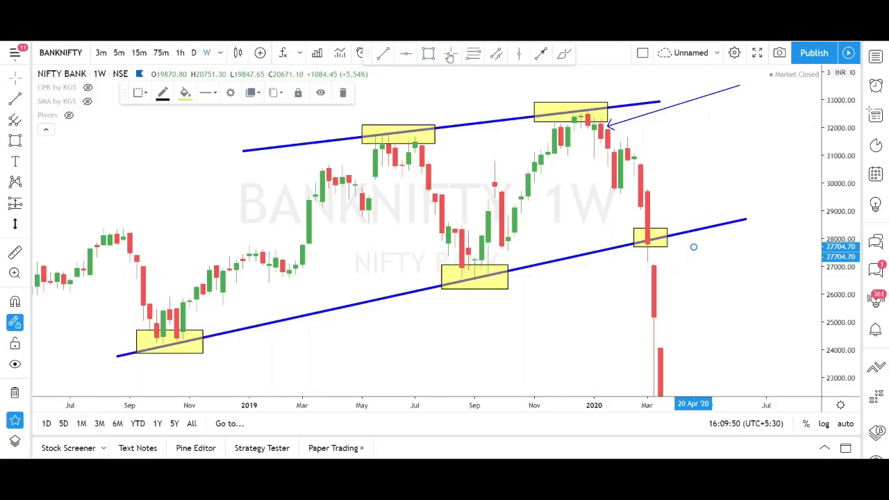
pyautogui.click(343, 93)
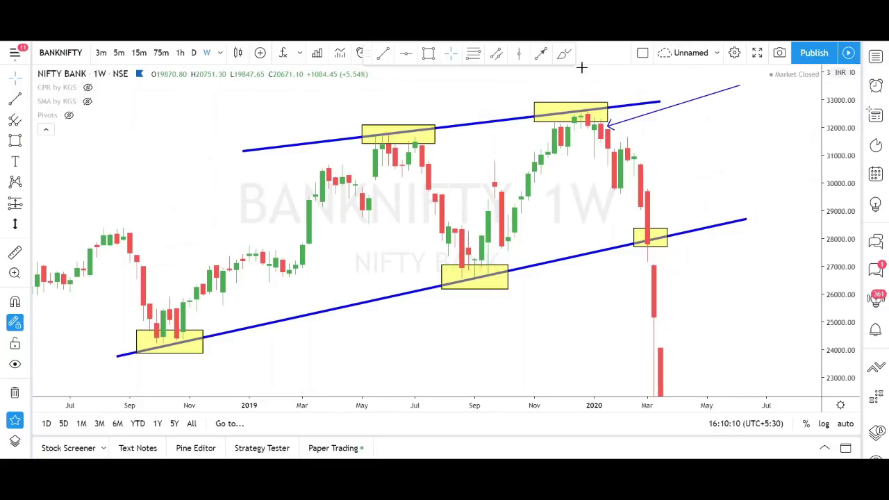
# Draw two arrows converging on the March 2020 breakdown rectangle, from 16 Dec '19 at about 26372 and 18 May '20 at about 26830
pyautogui.click(542, 53)
pyautogui.click(574, 283)
pyautogui.click(639, 254)
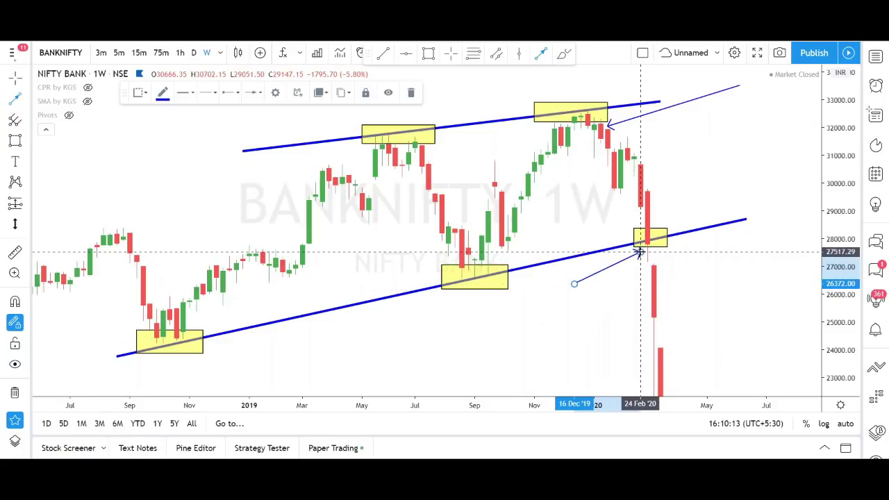
pyautogui.click(718, 270)
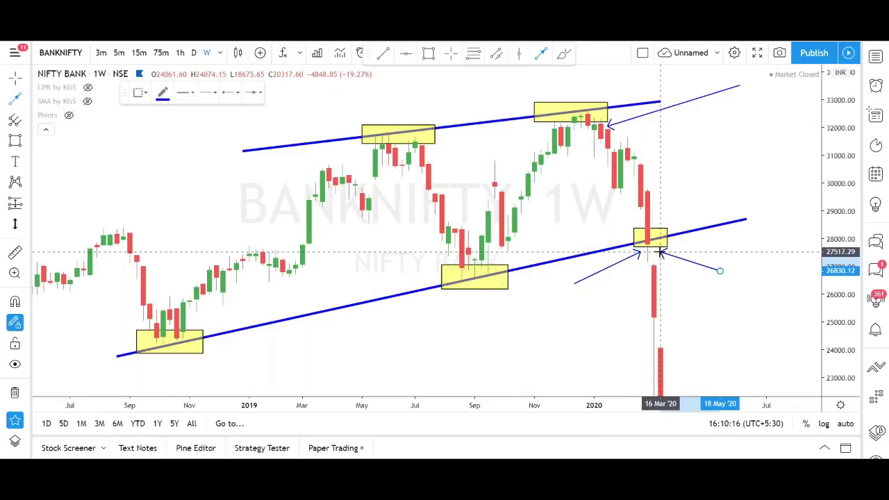
pyautogui.click(660, 254)
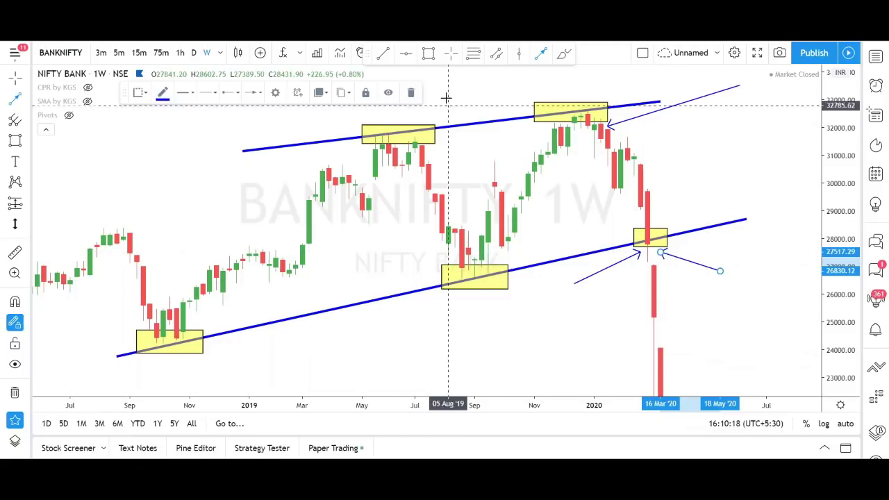
# Add horizontal lines at the 2019 and 2018 swing lows, about 26559 and 24227, with an arrow pointing to each line's price label
pyautogui.click(463, 66)
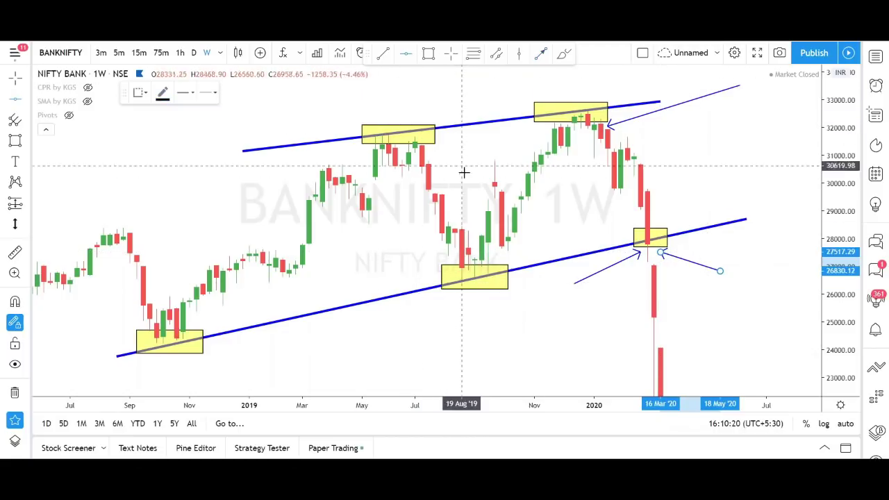
pyautogui.click(541, 277)
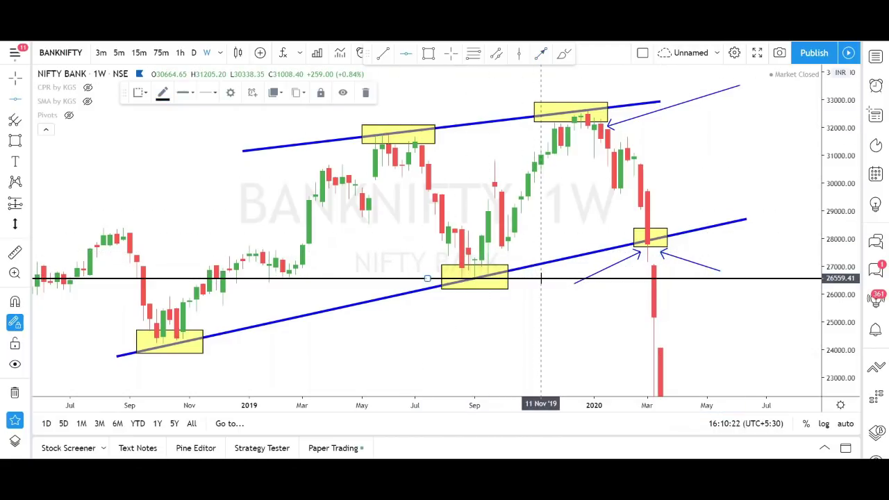
pyautogui.click(408, 342)
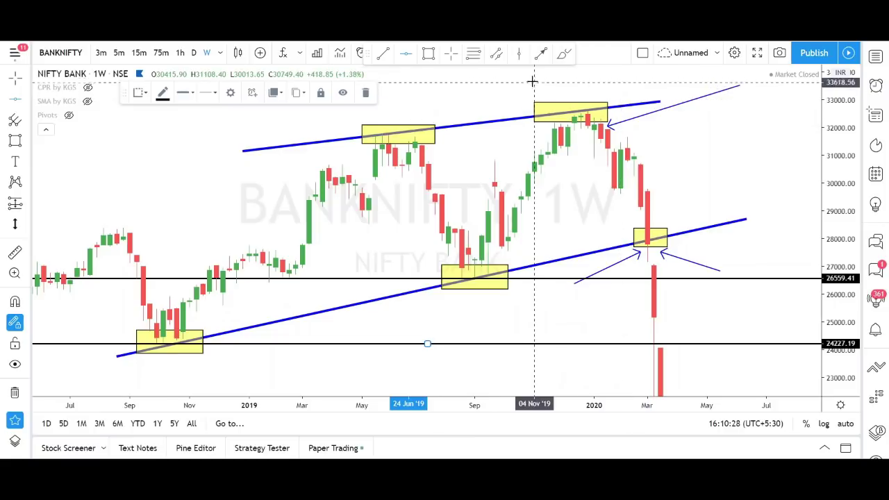
pyautogui.moveTo(753, 290)
pyautogui.mouseDown()
pyautogui.moveTo(820, 286)
pyautogui.moveTo(638, 234)
pyautogui.moveTo(799, 299)
pyautogui.moveTo(817, 286)
pyautogui.mouseUp()
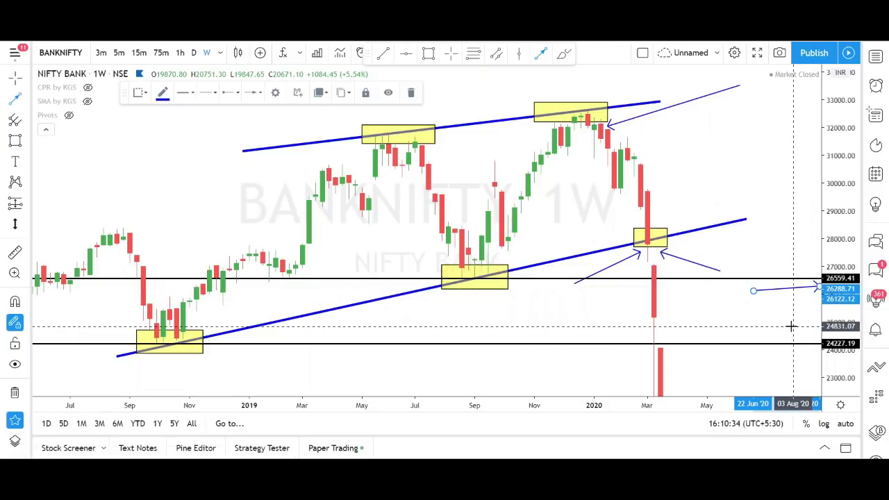
pyautogui.moveTo(754, 363); pyautogui.dragTo(817, 350)
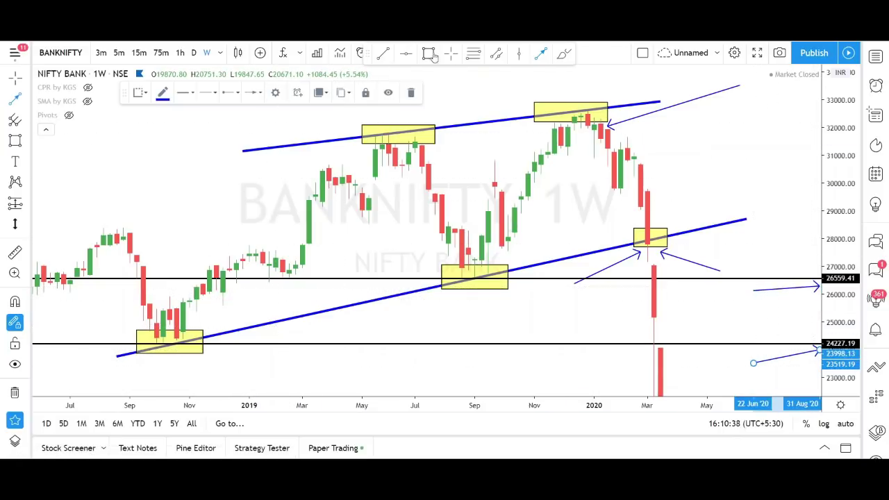
# Add a horizontal line at about 17837 along the swing low around the start of 2017
pyautogui.moveTo(850, 175); pyautogui.dragTo(850, 179)
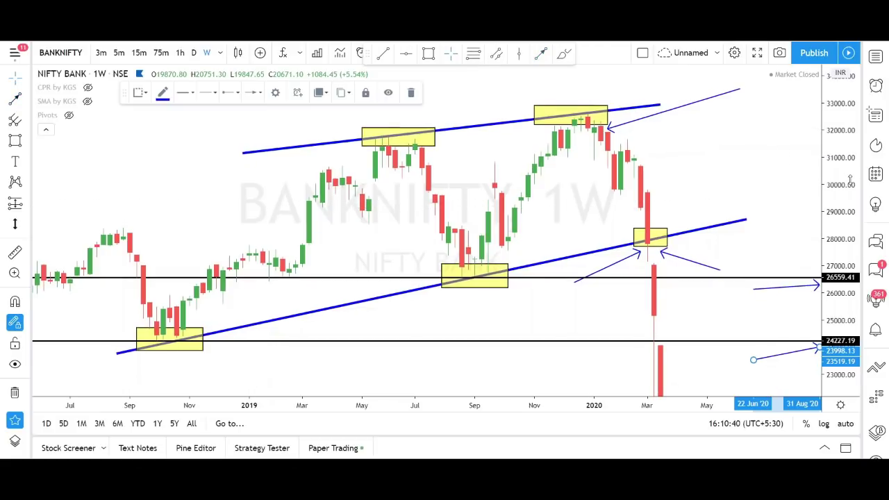
pyautogui.moveTo(767, 235); pyautogui.dragTo(748, 123)
pyautogui.scroll(-3, 756, 206)
pyautogui.moveTo(548, 299); pyautogui.dragTo(611, 210)
pyautogui.scroll(-2, 482, 273)
pyautogui.moveTo(482, 274); pyautogui.dragTo(525, 283)
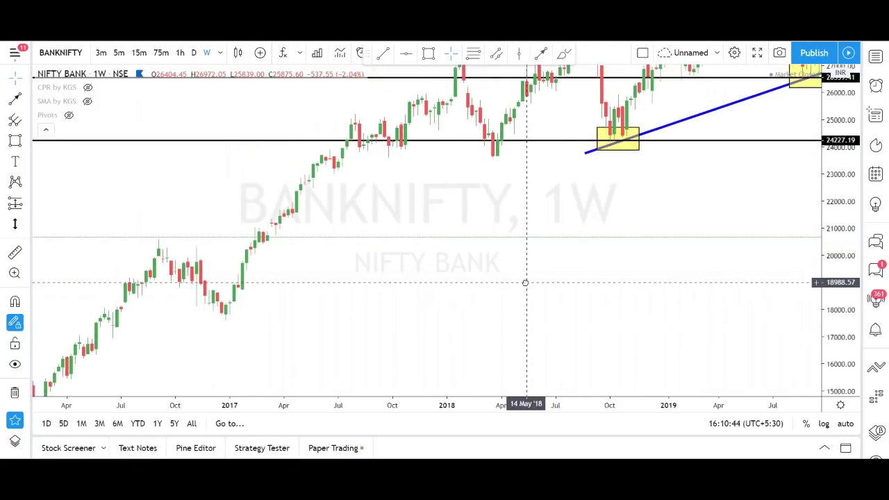
pyautogui.click(289, 316)
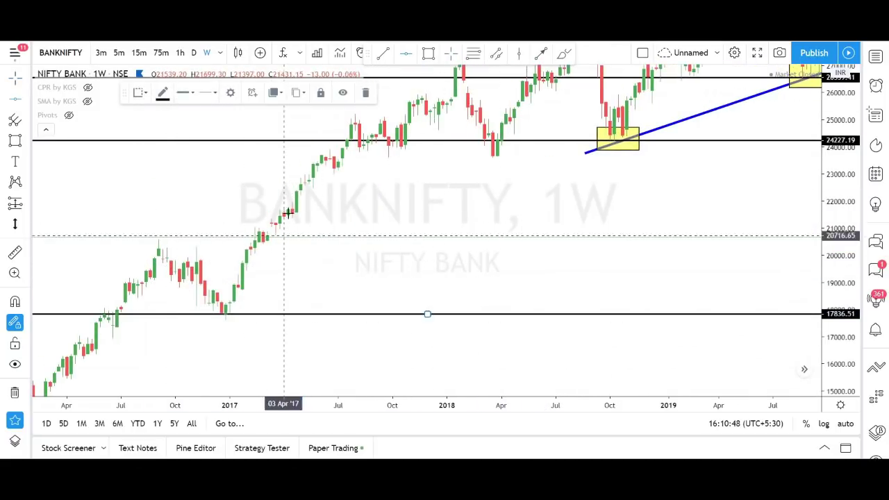
# Mark where the 2020 candles meet the lowest horizontal line with a rectangle from 10 Feb '20 at about 18285 to 18 May '20 at about 17132
pyautogui.scroll(1, 407, 273)
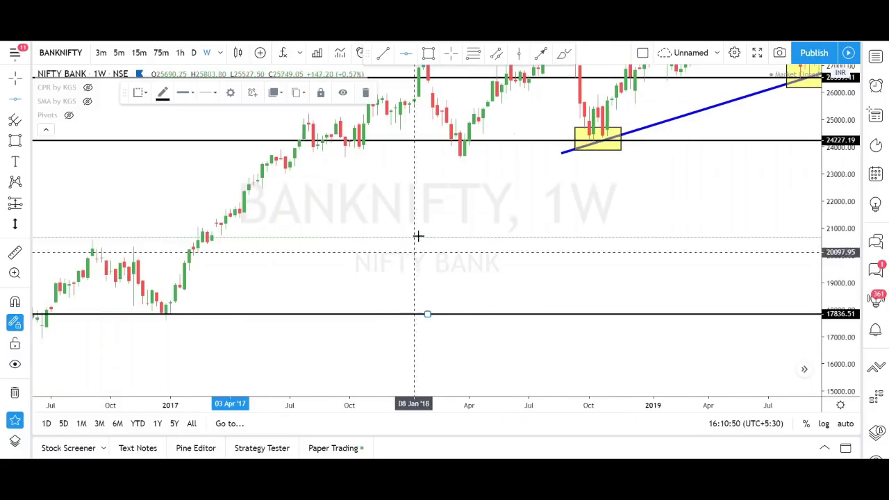
pyautogui.moveTo(617, 240); pyautogui.dragTo(308, 243)
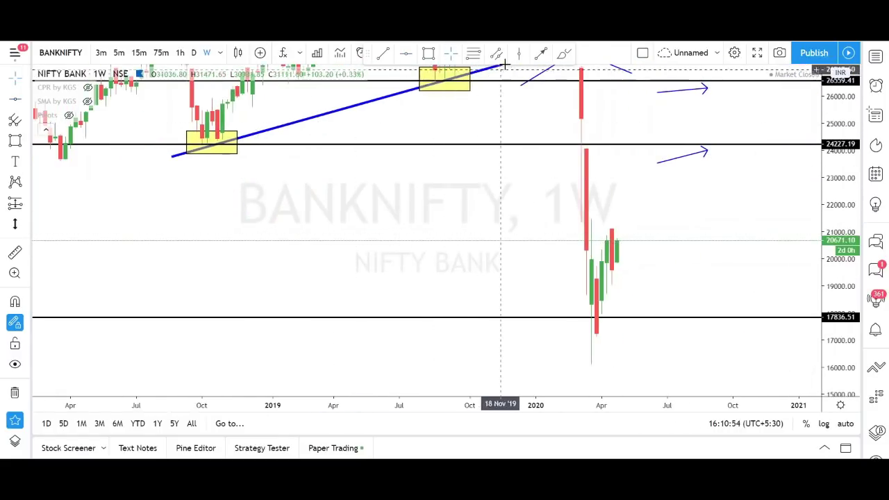
pyautogui.click(427, 54)
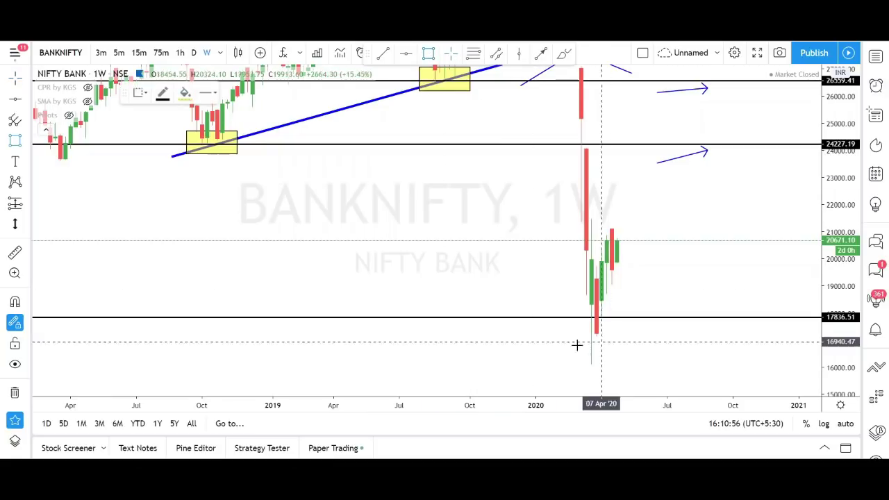
pyautogui.moveTo(561, 305); pyautogui.dragTo(632, 336)
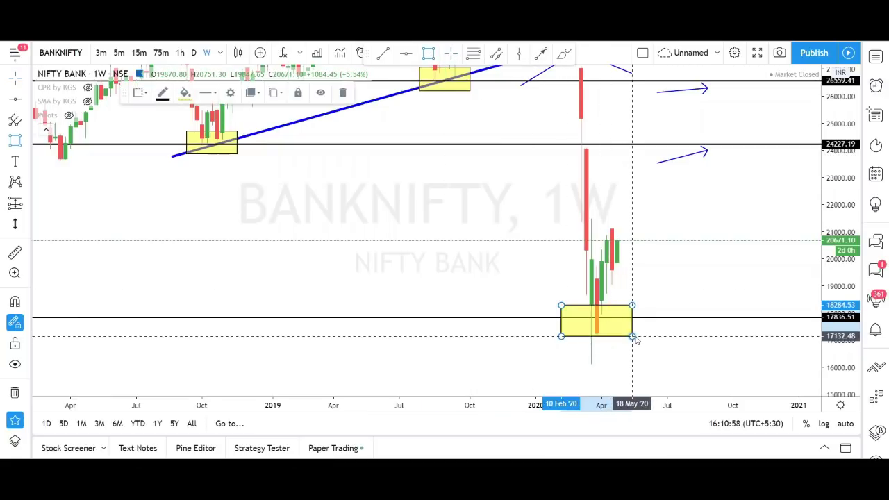
# Review the full set of marked levels, and remove all drawings from the Bank Nifty chart
pyautogui.moveTo(460, 202); pyautogui.dragTo(475, 302)
pyautogui.scroll(-2, 476, 301)
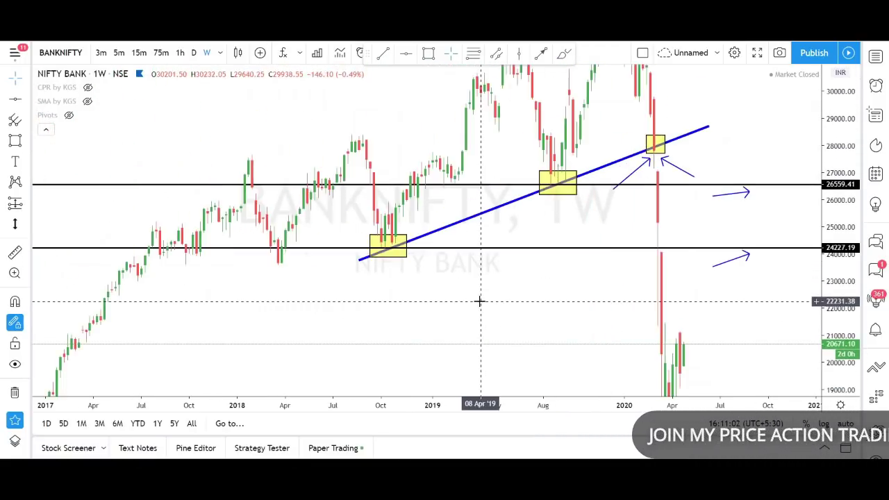
pyautogui.moveTo(836, 127); pyautogui.dragTo(836, 142)
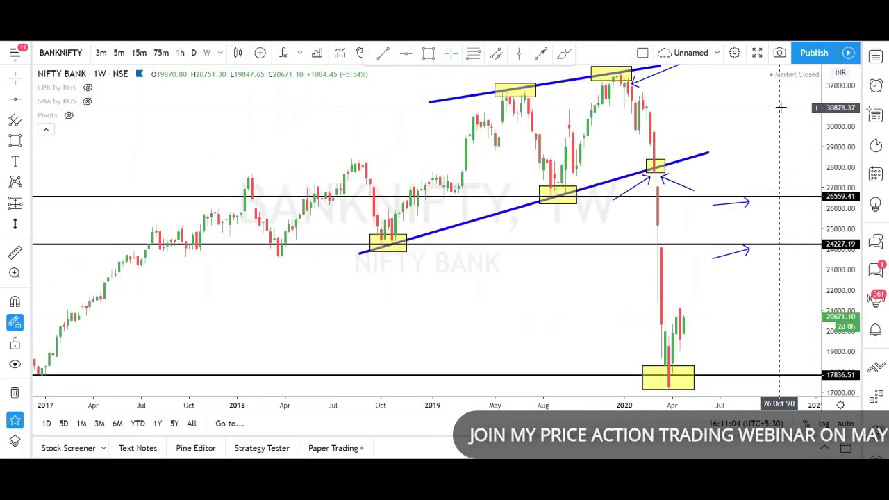
pyautogui.moveTo(780, 105); pyautogui.dragTo(779, 153)
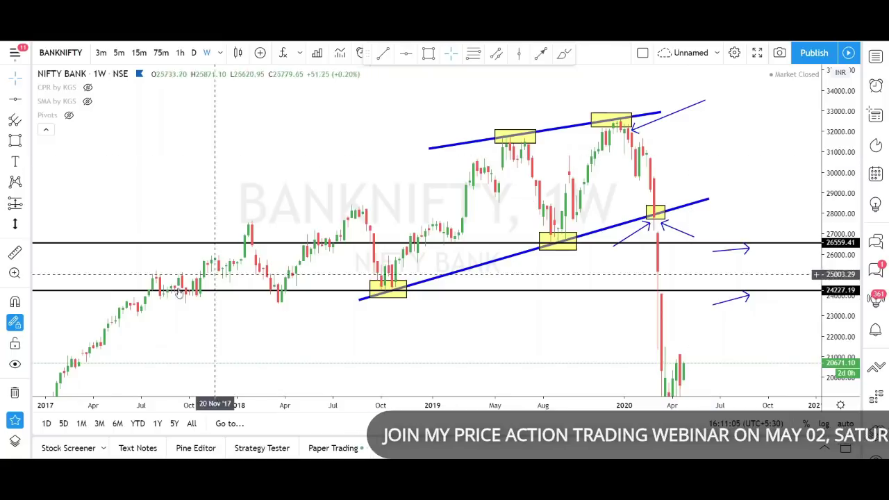
pyautogui.click(15, 393)
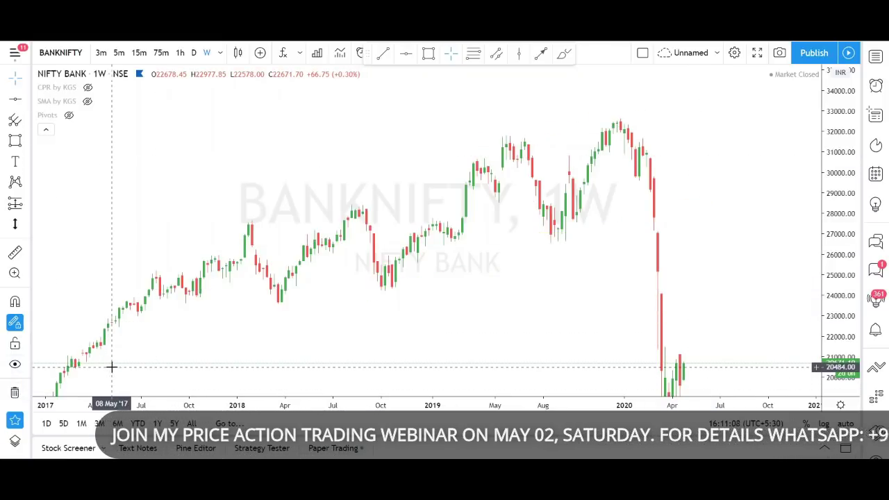
# Switch the Bank Nifty chart to the 1-hour timeframe and fit the view to the mid-March to late April 2020 candles
pyautogui.click(180, 52)
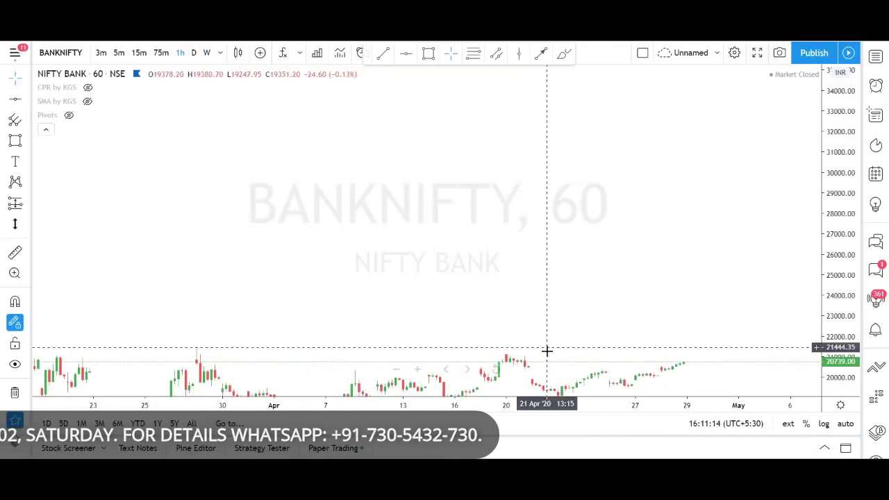
pyautogui.scroll(3, 508, 344)
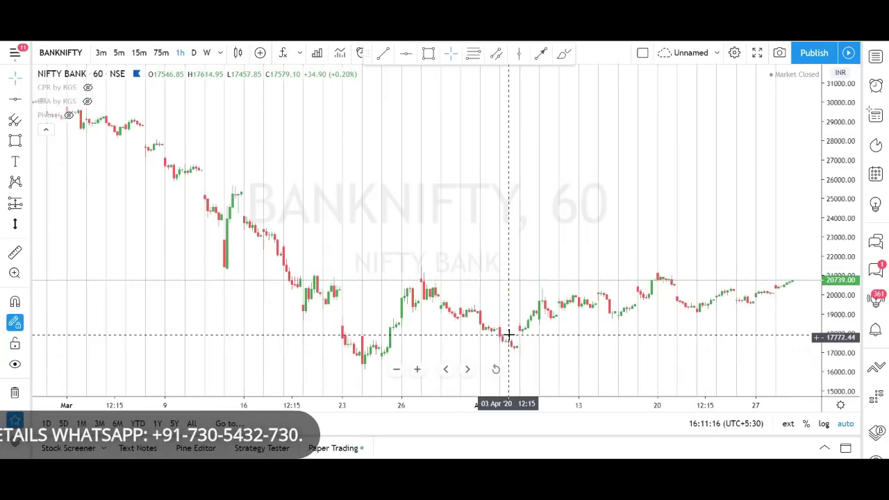
pyautogui.scroll(-3, 561, 350)
pyautogui.scroll(1, 561, 350)
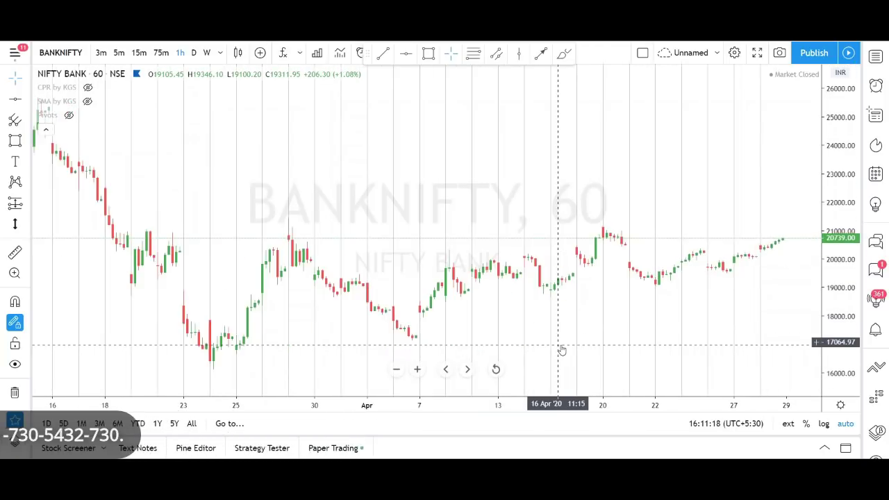
pyautogui.scroll(1, 561, 350)
pyautogui.scroll(-2, 561, 344)
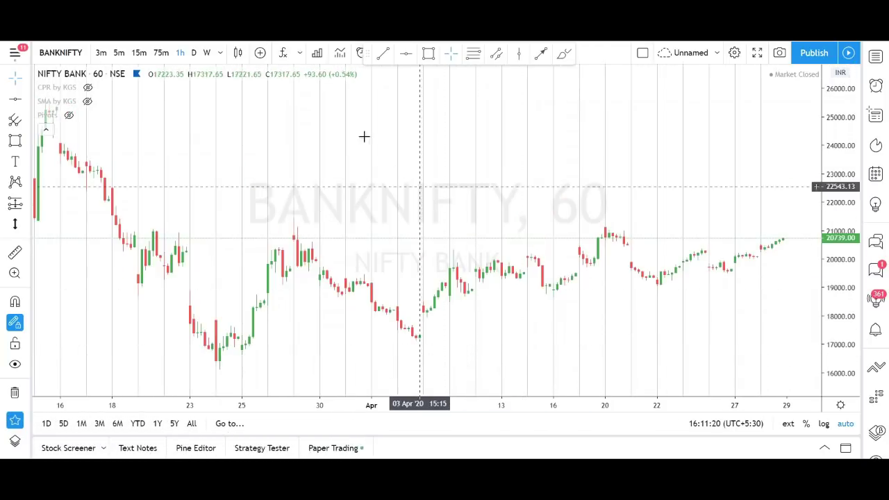
# Draw a rising support trend line under the April swing lows from 01 Apr '20 at about 16864 to 29 Apr '20 at about 20019
pyautogui.click(384, 54)
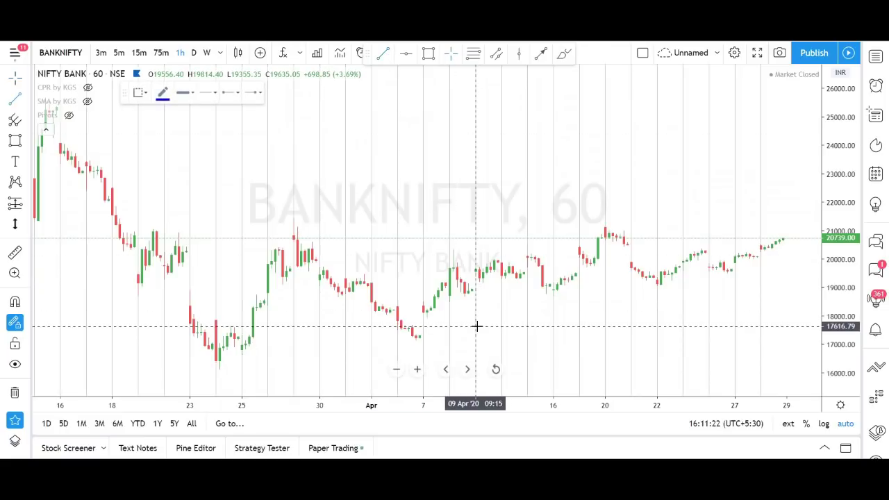
pyautogui.click(394, 347)
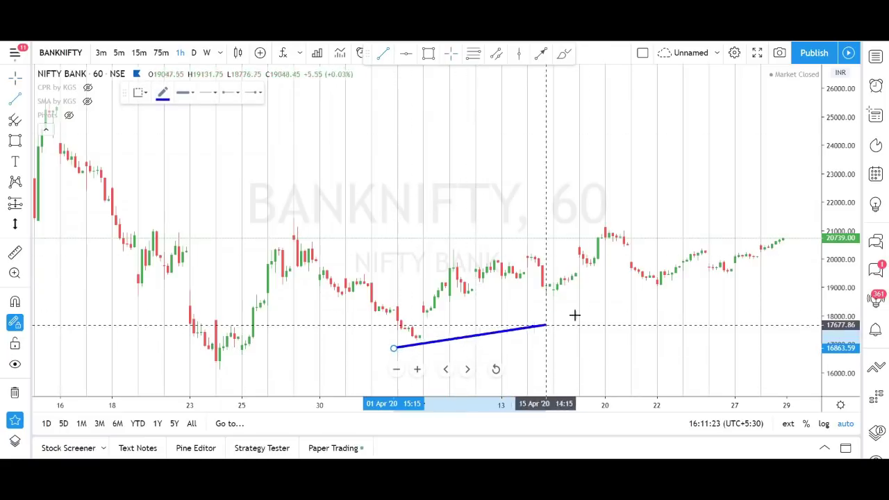
pyautogui.click(801, 259)
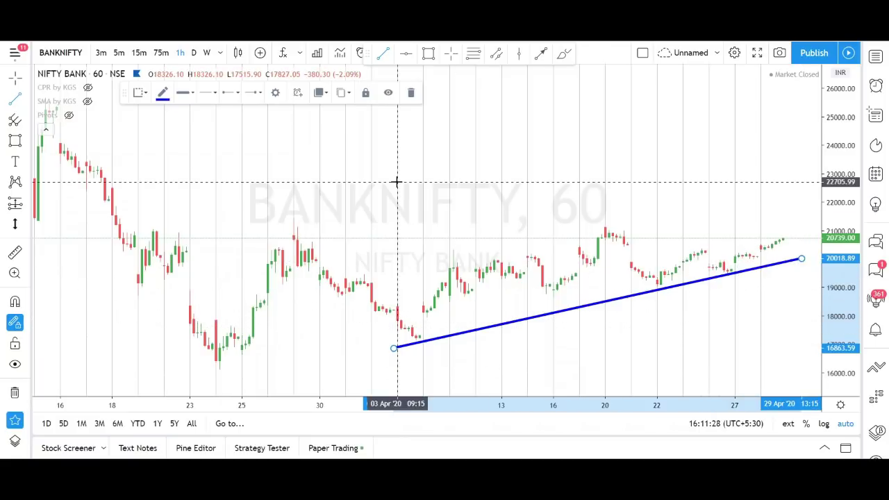
# Draw a resistance trend line over the swing highs from 26 Mar '20 at about 21485 to 29 Apr '20 at about 20915
pyautogui.scroll(1, 380, 179)
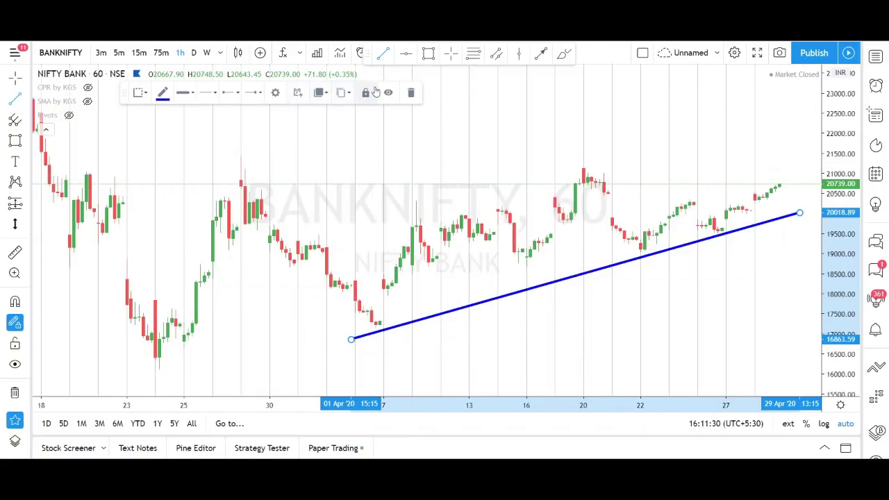
pyautogui.scroll(-1, 386, 146)
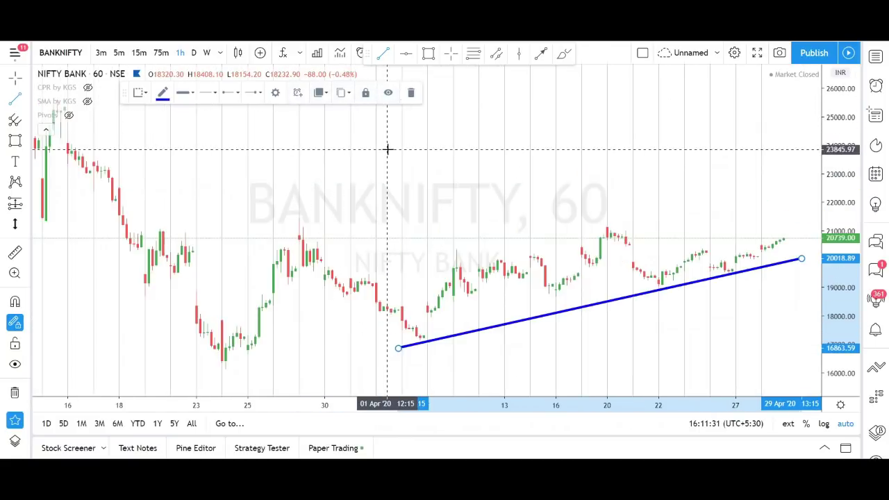
pyautogui.click(277, 217)
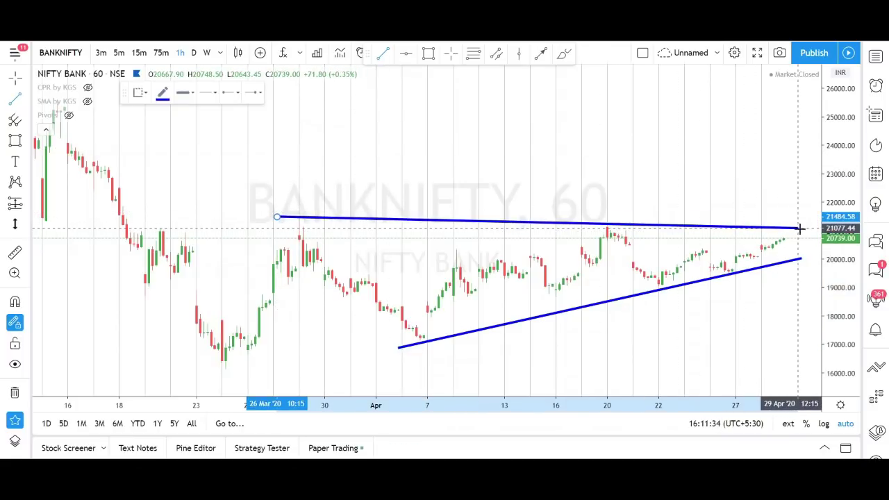
pyautogui.click(798, 233)
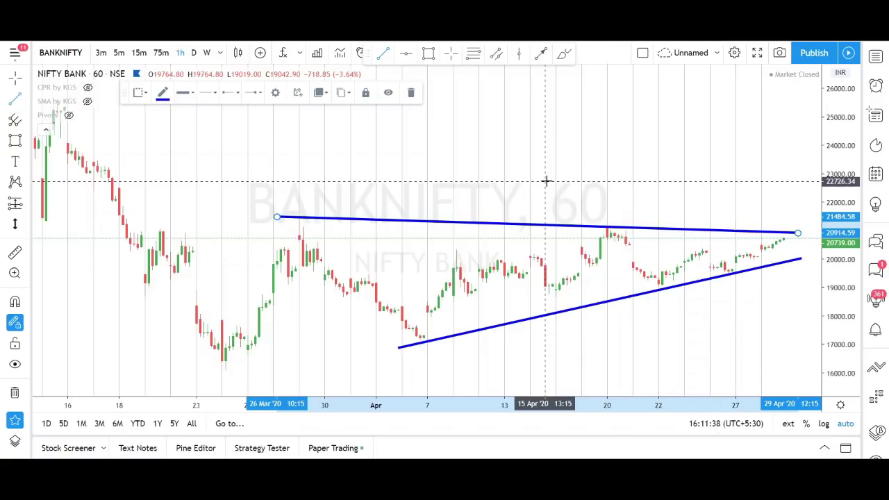
# Mark the 27 March swing high on the upper trend line and the 3 to 7 April swing low on the lower one with rectangles
pyautogui.hotkey('alt', 'shift', 'r')
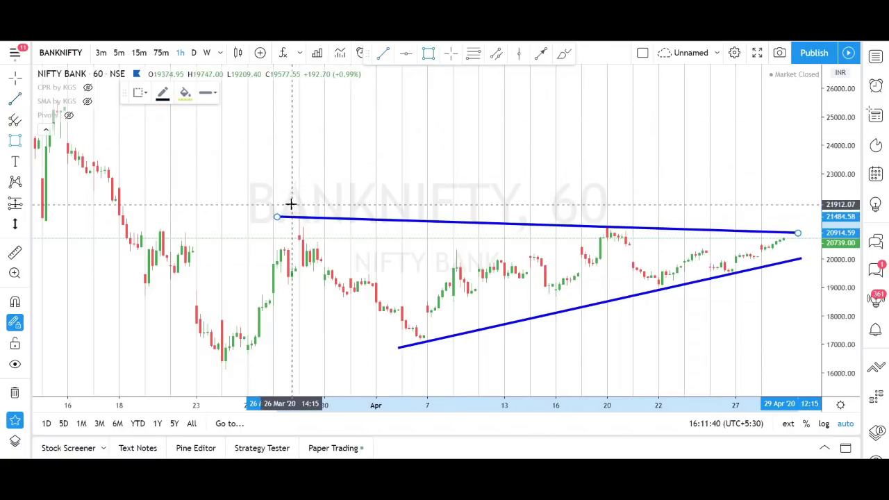
pyautogui.click(289, 206)
pyautogui.click(314, 229)
pyautogui.click(402, 328)
pyautogui.click(444, 348)
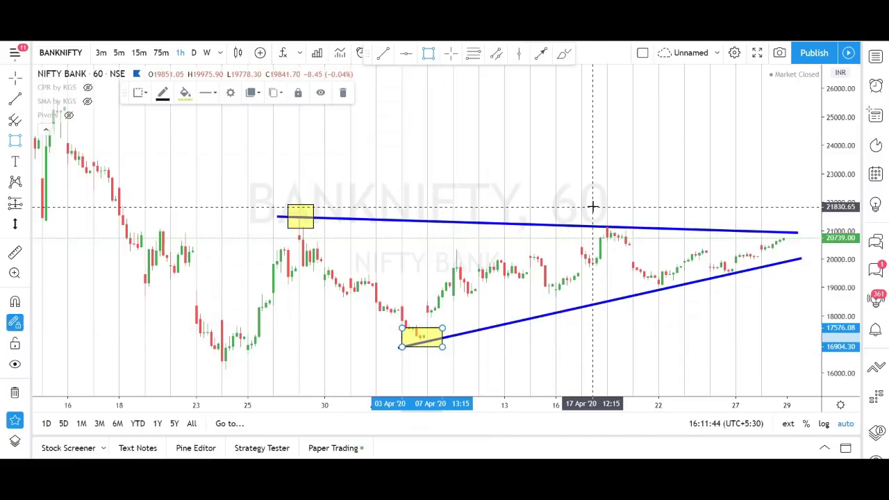
# Mark the 20 April swing high on the upper trend line and the 22 April swing low on the lower one with rectangles
pyautogui.click(596, 217)
pyautogui.click(626, 235)
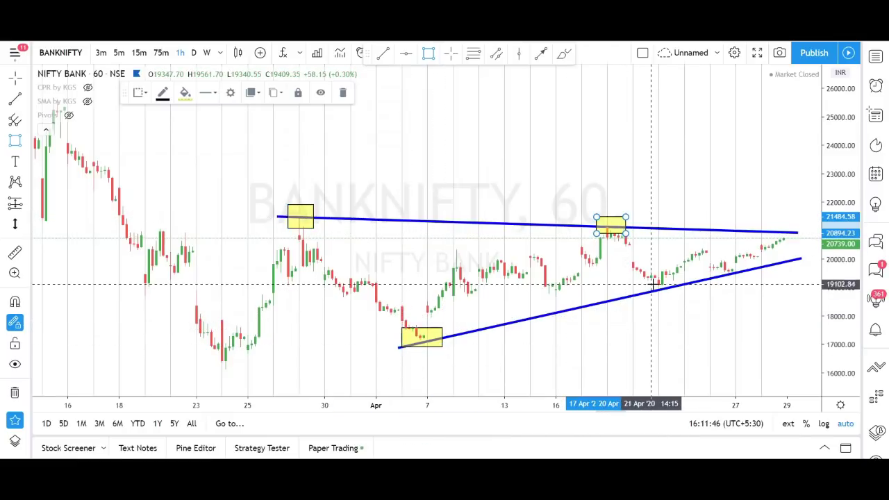
pyautogui.click(647, 277)
pyautogui.click(678, 296)
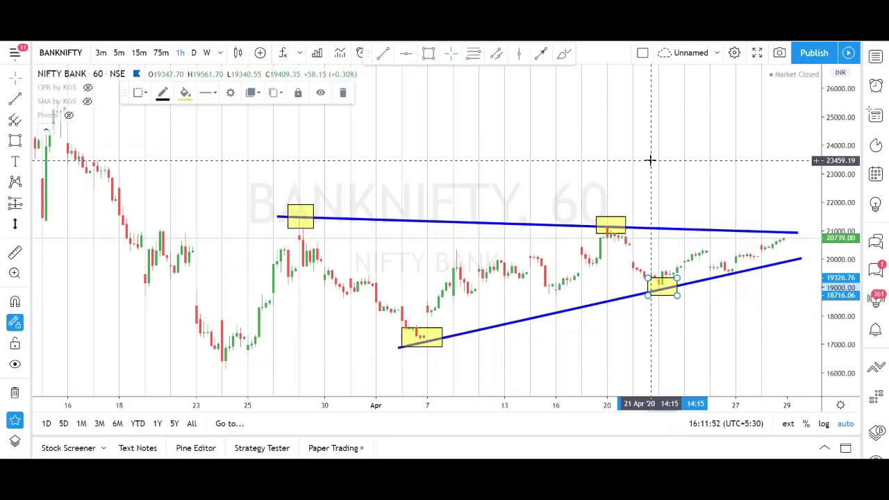
# Examine the price action between the two converging trend lines and the empty space after the latest candle
pyautogui.scroll(-3, 648, 159)
pyautogui.scroll(2, 659, 179)
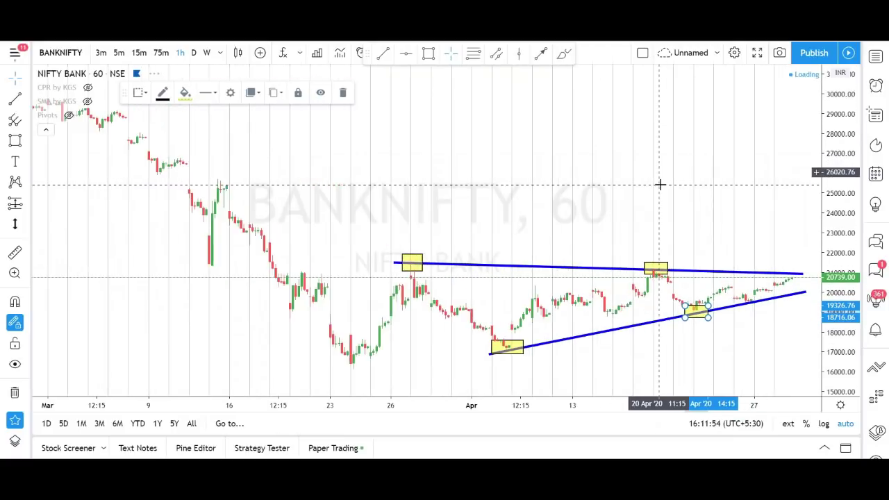
pyautogui.scroll(4, 660, 193)
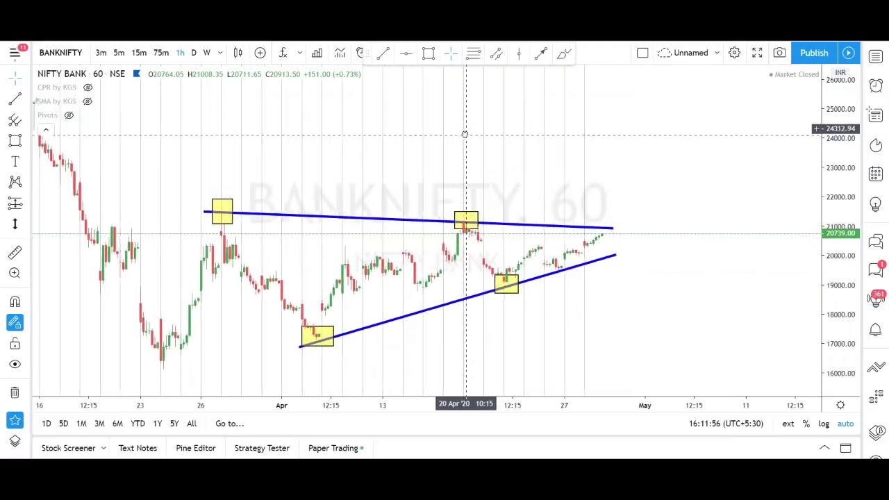
pyautogui.scroll(1, 542, 140)
pyautogui.scroll(-3, 557, 202)
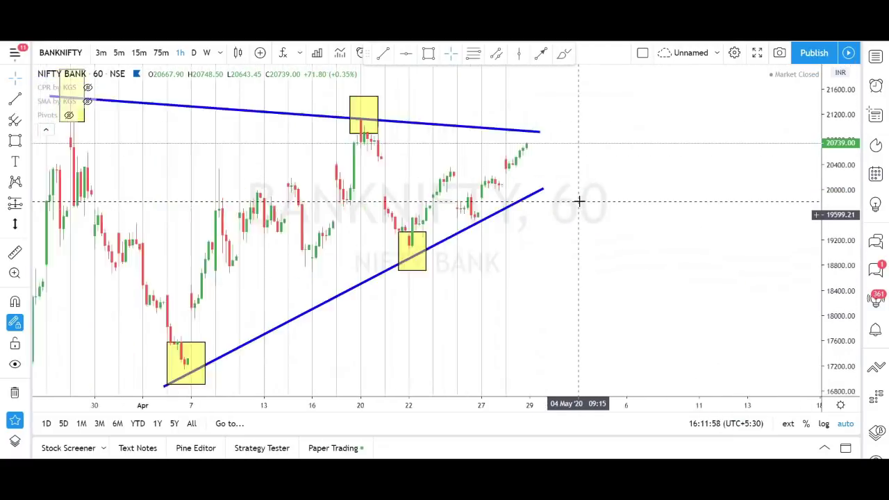
pyautogui.scroll(3, 678, 197)
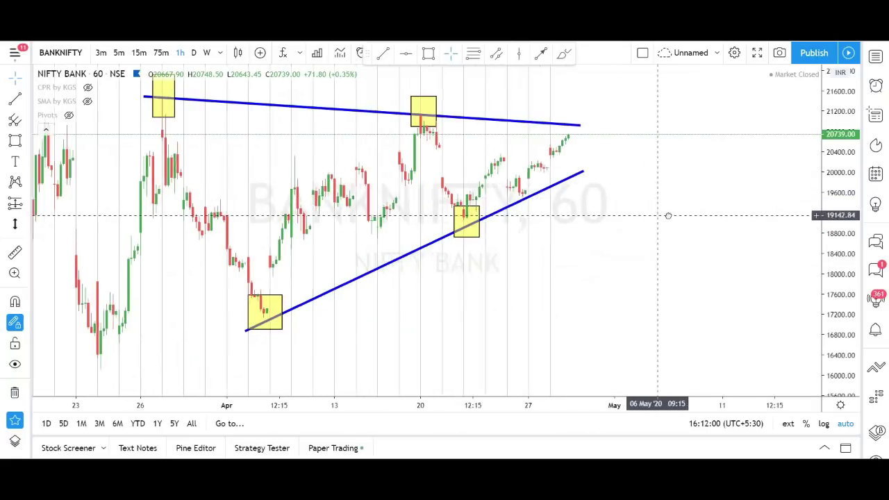
pyautogui.scroll(-3, 660, 213)
pyautogui.moveTo(826, 241); pyautogui.dragTo(826, 272)
pyautogui.moveTo(708, 153); pyautogui.dragTo(723, 89)
pyautogui.scroll(3, 701, 97)
pyautogui.moveTo(634, 107)
pyautogui.mouseDown()
pyautogui.moveTo(710, 127)
pyautogui.moveTo(647, 133)
pyautogui.mouseUp()
# Add breakout arrows at 29 Apr '20, one upward from about 20682 to 21680 and one downward from about 20215 to 19031
pyautogui.click(540, 52)
pyautogui.click(696, 206)
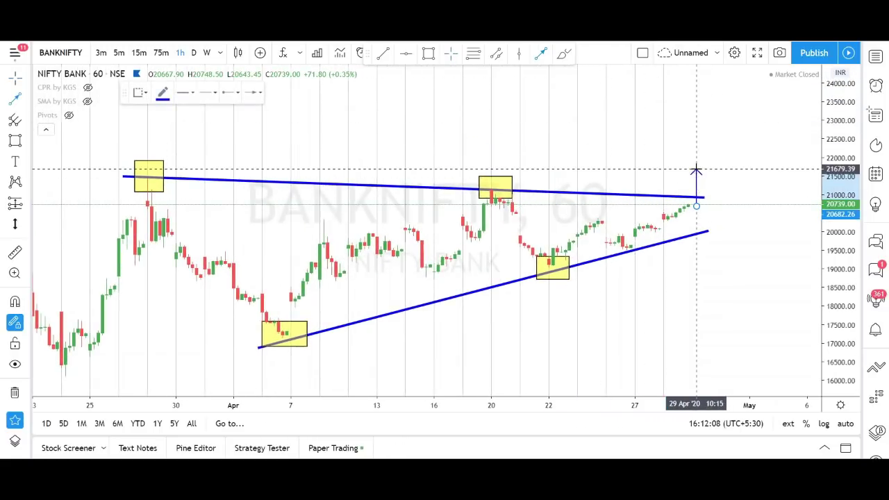
pyautogui.click(695, 170)
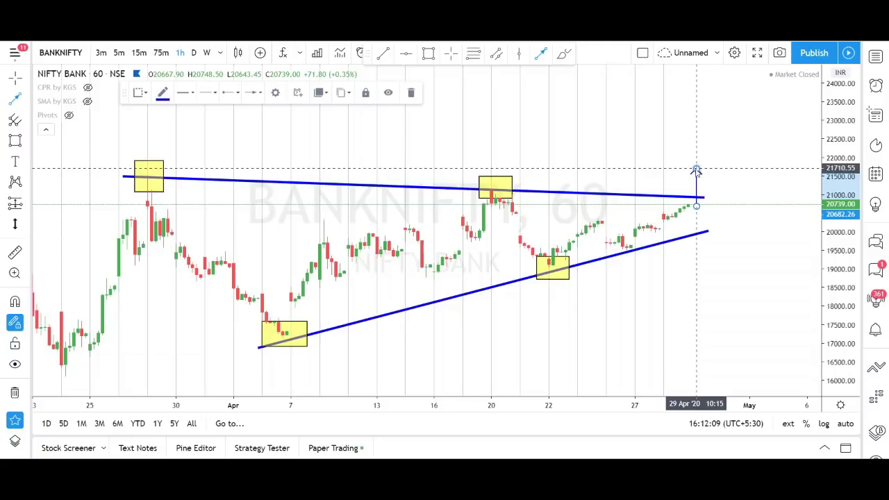
pyautogui.click(697, 223)
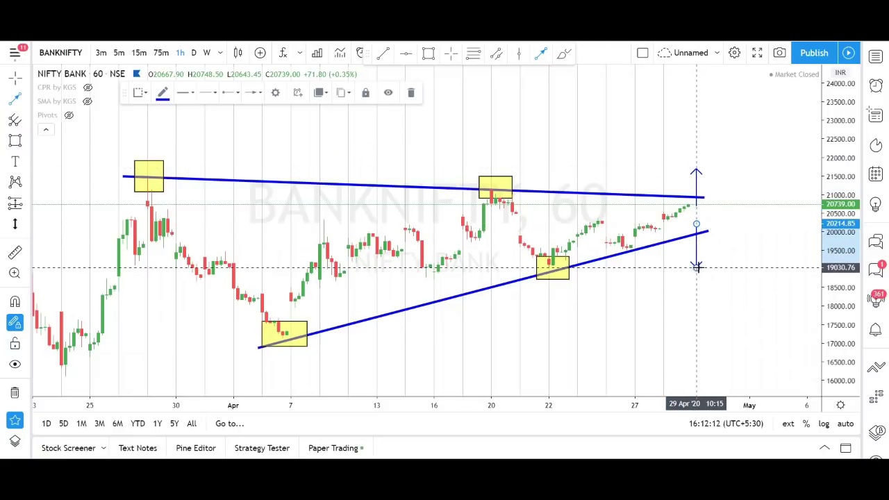
pyautogui.click(696, 265)
# Add horizontal lines at about 21126 through the 20 April swing high and at about 21411 through the 27 March swing high
pyautogui.scroll(-2, 640, 229)
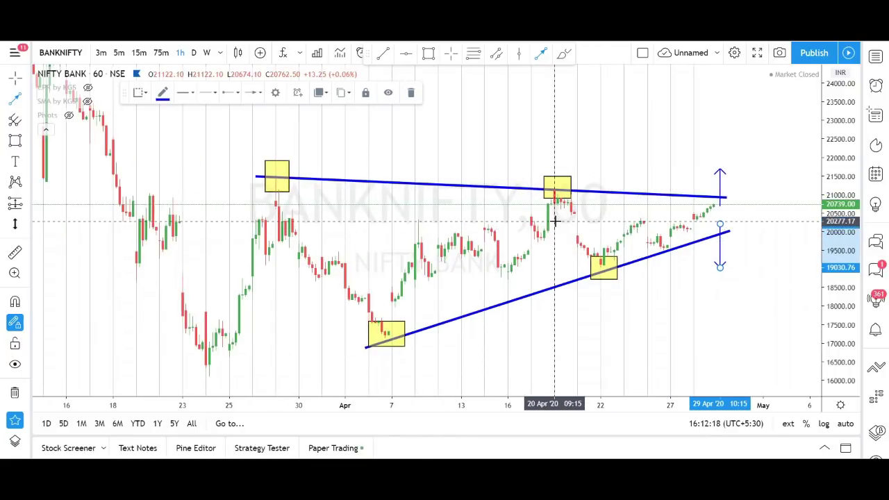
pyautogui.scroll(-3, 552, 222)
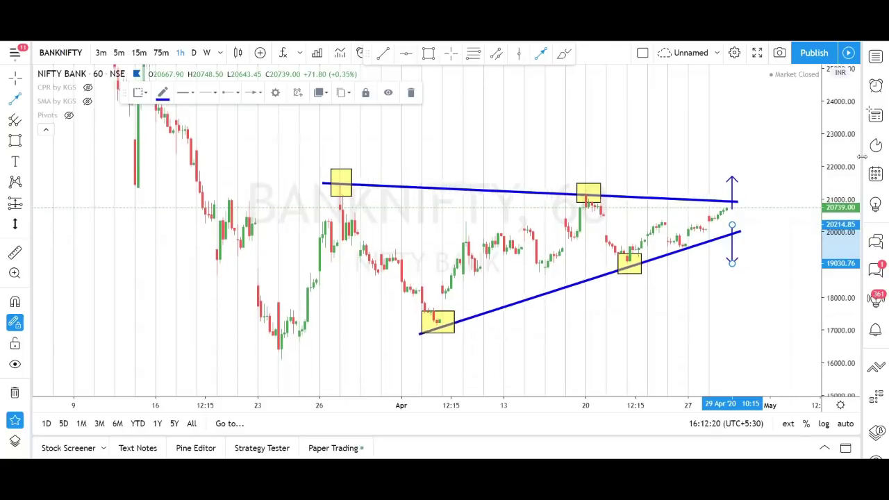
pyautogui.moveTo(475, 116); pyautogui.dragTo(559, 205)
pyautogui.scroll(1, 559, 205)
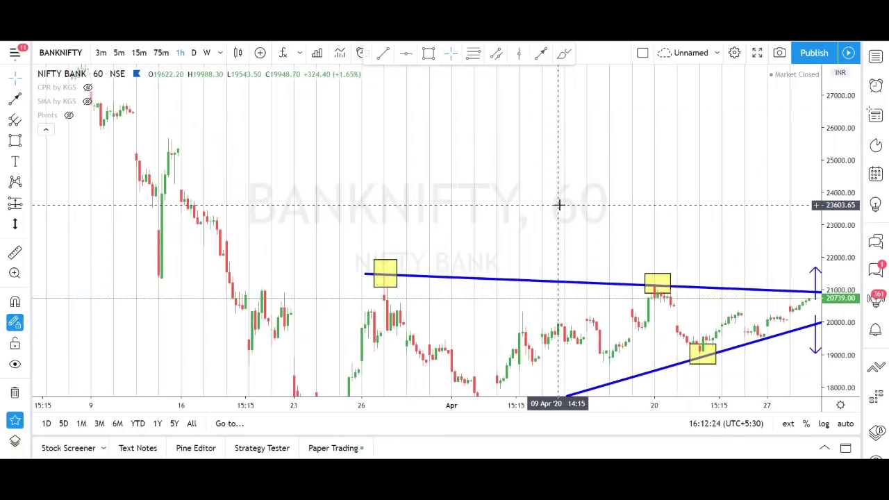
pyautogui.moveTo(526, 228); pyautogui.dragTo(454, 220)
pyautogui.click(406, 54)
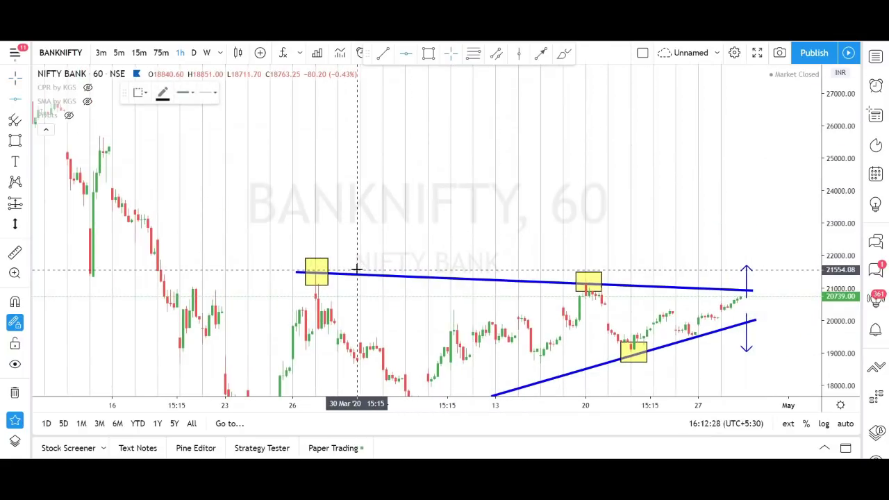
pyautogui.click(586, 284)
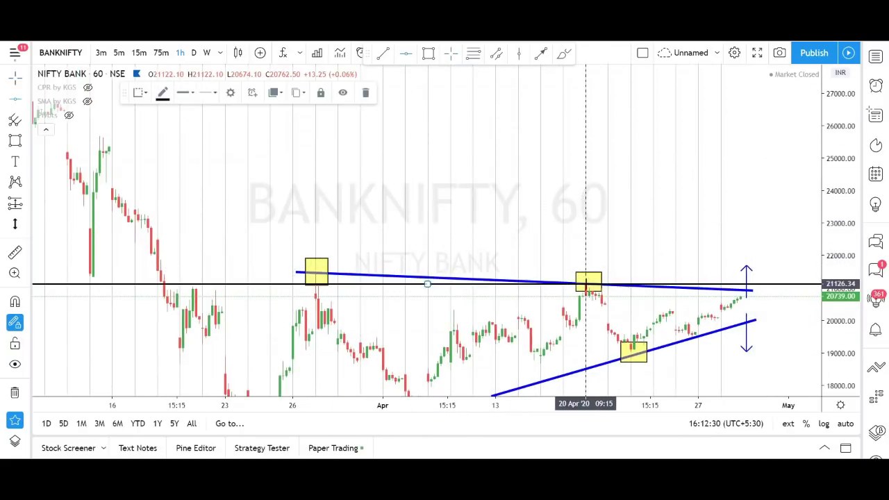
pyautogui.click(316, 274)
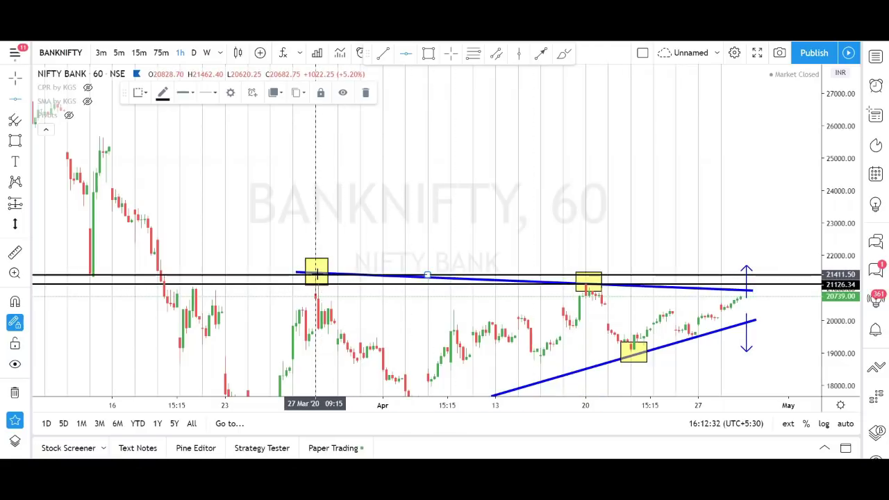
# Add two higher horizontal levels at about 24067 and 25332 along the mid-March candles, and review all marked levels
pyautogui.click(147, 187)
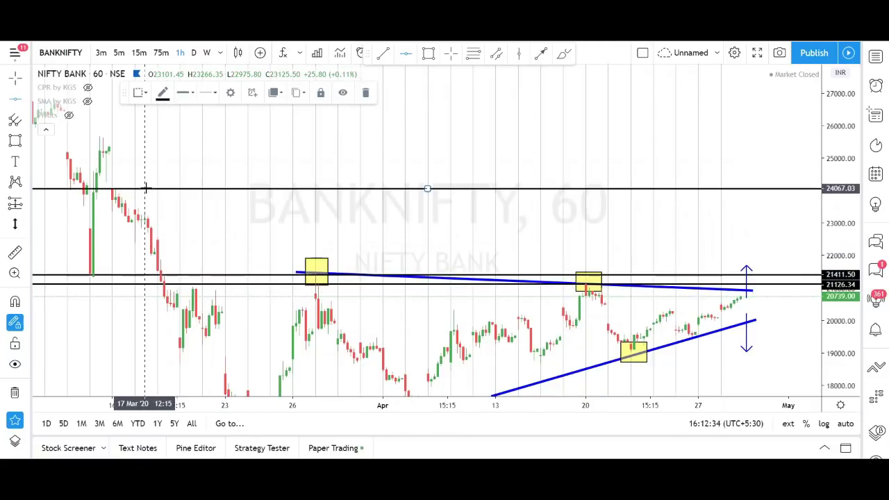
pyautogui.click(140, 147)
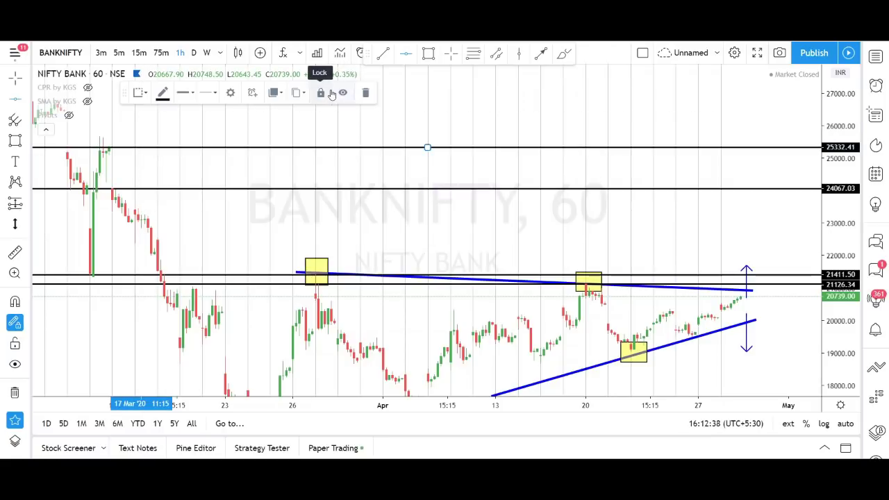
pyautogui.scroll(-2, 623, 201)
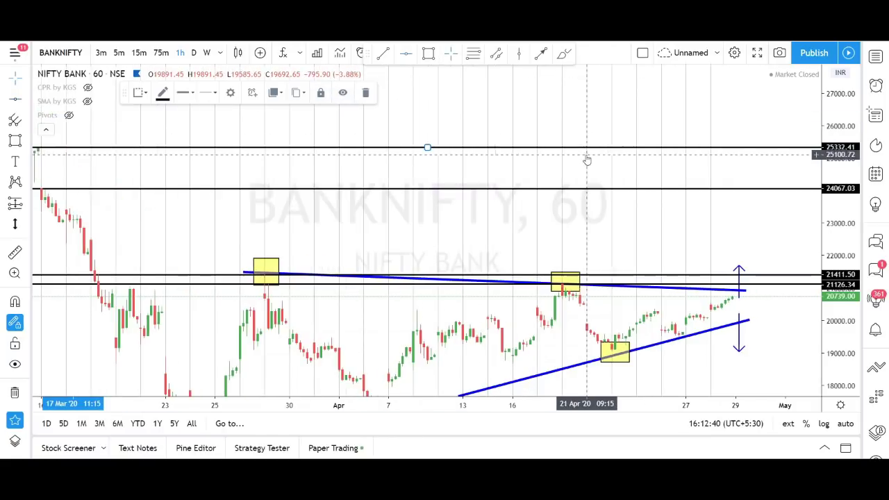
pyautogui.moveTo(625, 204); pyautogui.dragTo(579, 148)
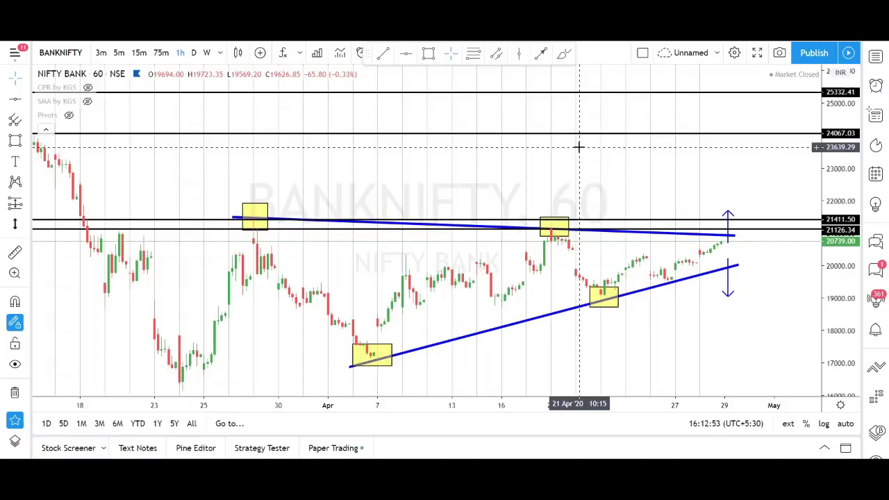
# Remove all drawings from the Bank Nifty chart, switch it to the weekly timeframe, and fit the view to the mid-2018 to 2020 candles
pyautogui.click(14, 392)
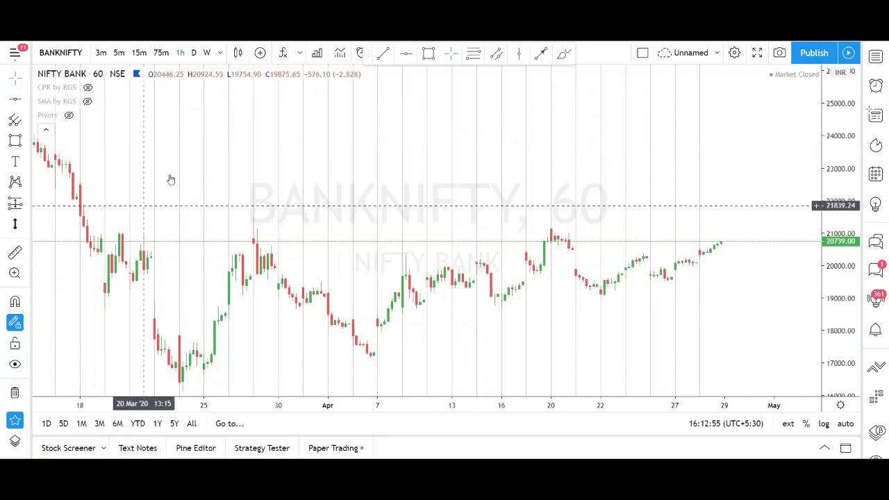
pyautogui.click(206, 52)
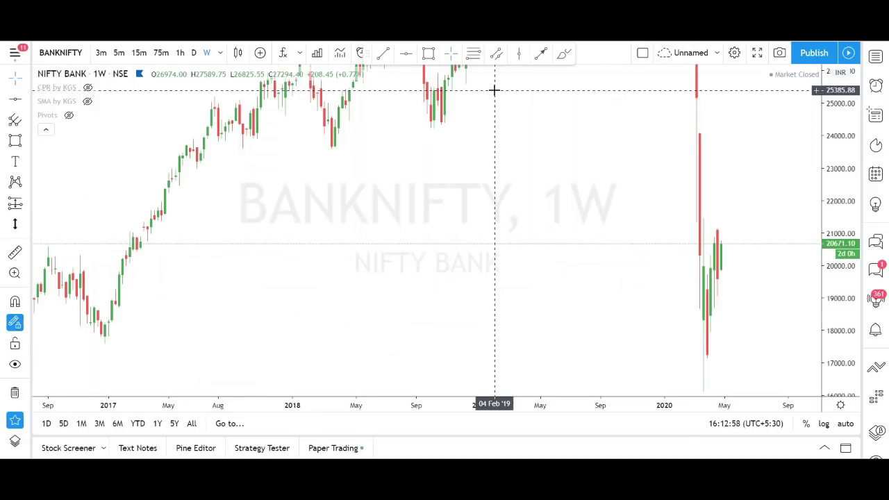
pyautogui.scroll(-2, 479, 104)
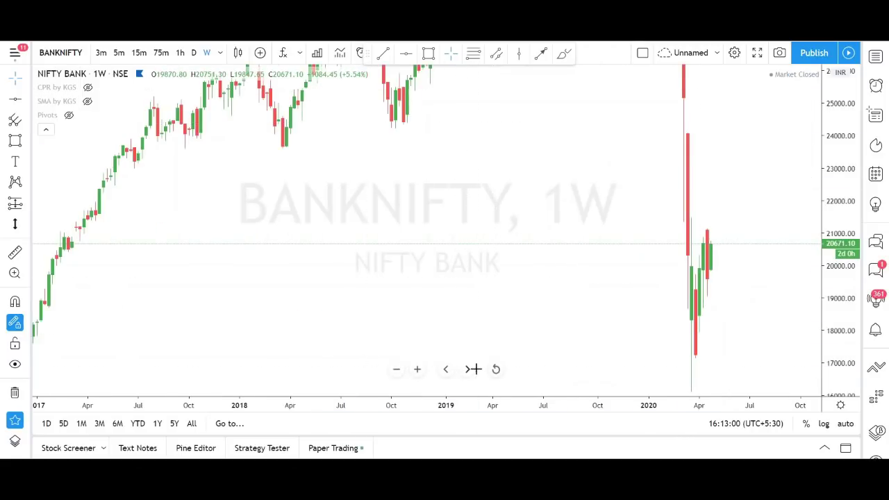
pyautogui.click(497, 369)
pyautogui.scroll(5, 532, 364)
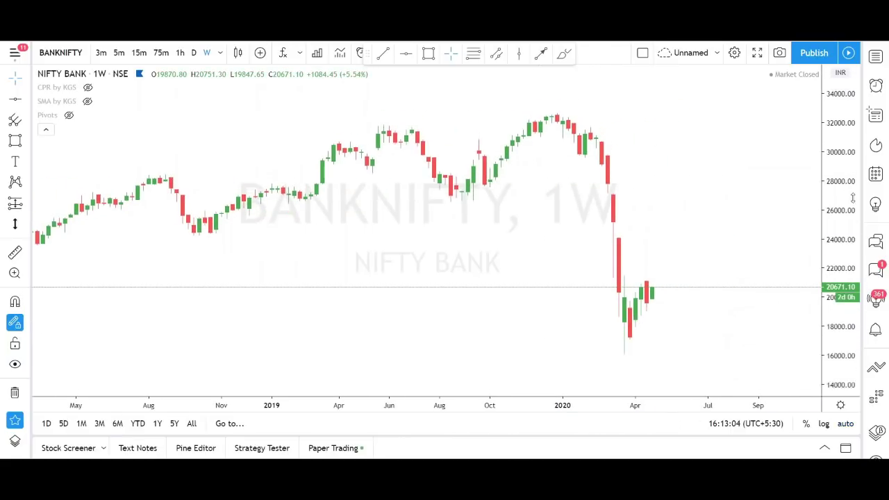
# Mark the peak with a rectangle from 09 Dec '19 to 27 Jan '20 at about 32965 to 31390, and the April 2020 high at about 21727 to 20109
pyautogui.click(428, 54)
pyautogui.moveTo(541, 117)
pyautogui.mouseDown()
pyautogui.moveTo(587, 131)
pyautogui.moveTo(579, 138)
pyautogui.mouseUp()
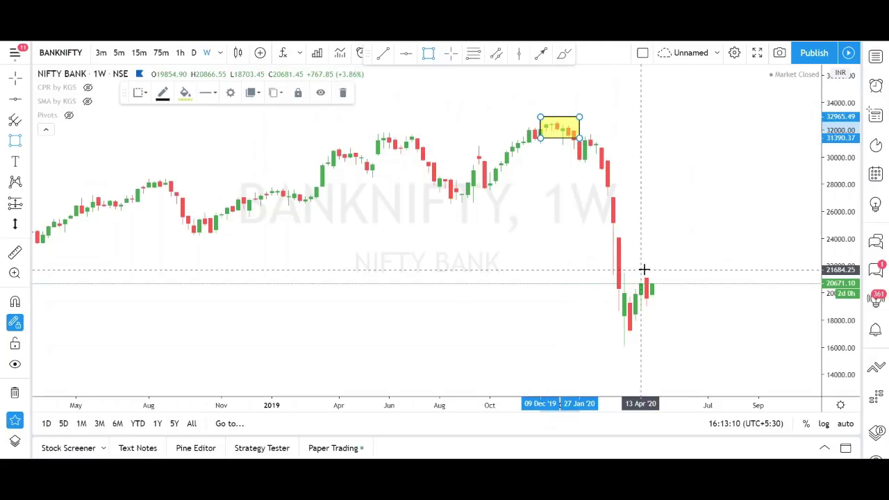
pyautogui.moveTo(635, 270); pyautogui.dragTo(668, 290)
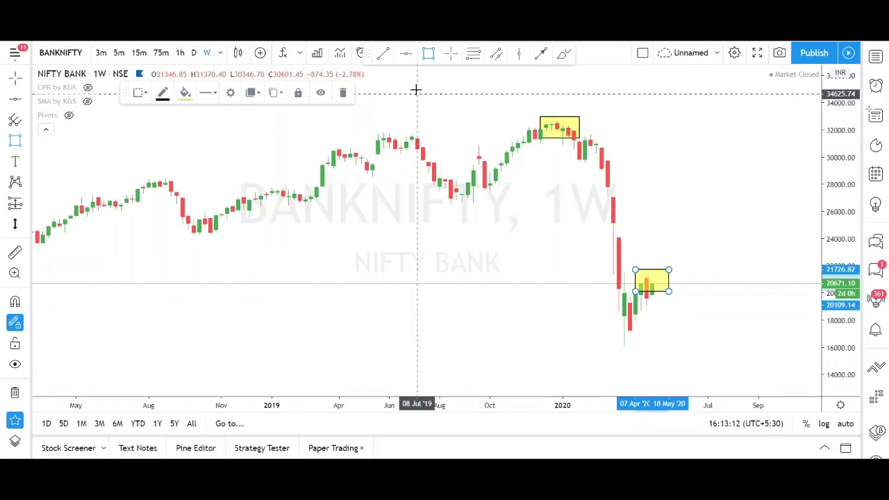
# Try a falling trend line from the December 2019 peak towards the April 2020 high, move its start to 16 Dec '19, and delete it
pyautogui.click(406, 53)
pyautogui.click(534, 112)
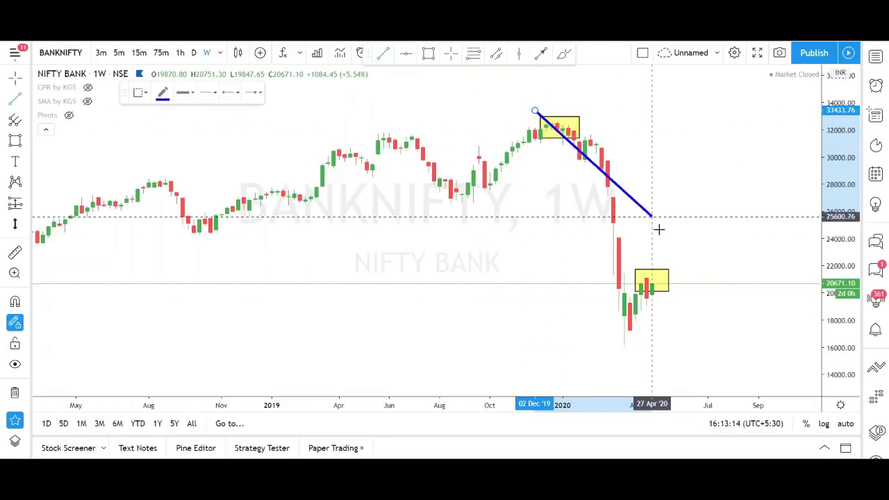
pyautogui.click(673, 311)
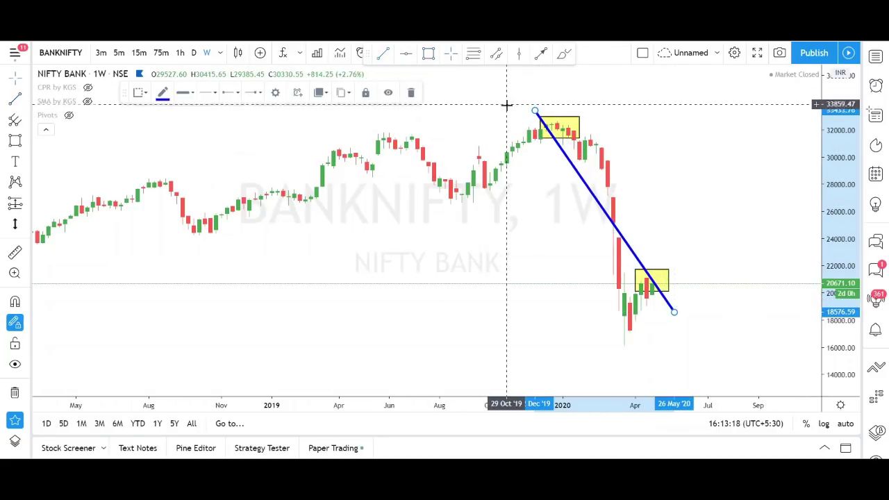
pyautogui.moveTo(535, 111); pyautogui.dragTo(546, 102)
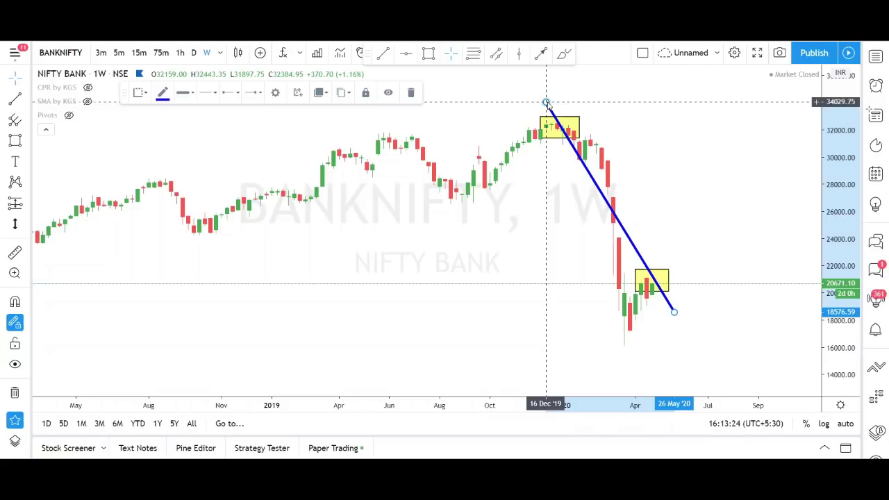
pyautogui.click(410, 93)
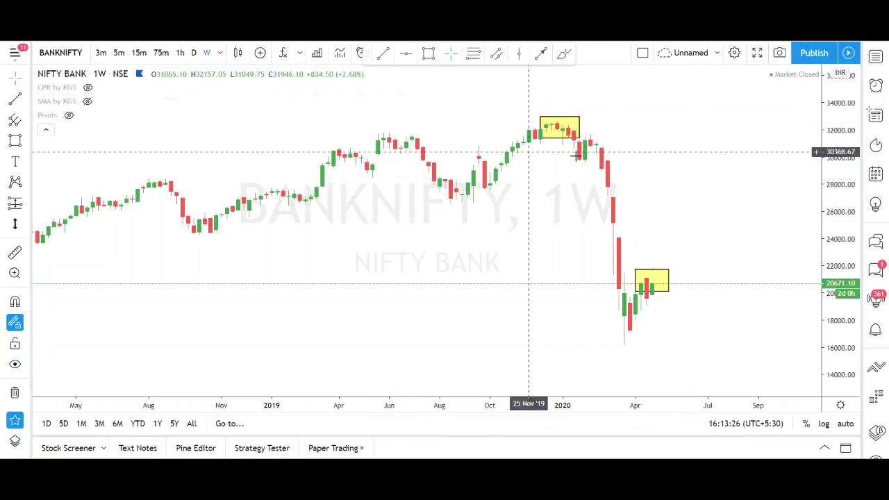
# Draw a rising support line below the October 2018 and September 2019 lows, from 06 Aug '18 at about 24009 to 29 Jun '20 at about 28377
pyautogui.scroll(-2, 602, 164)
pyautogui.scroll(-2, 686, 185)
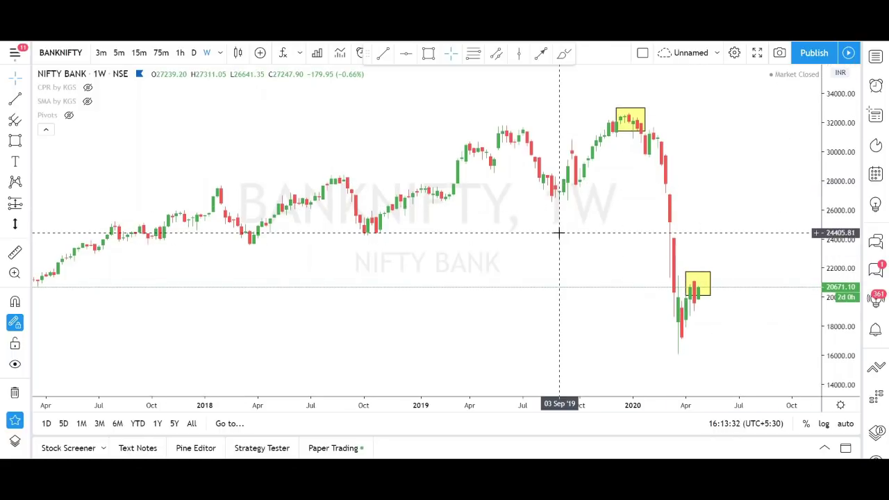
pyautogui.moveTo(560, 230); pyautogui.dragTo(591, 285)
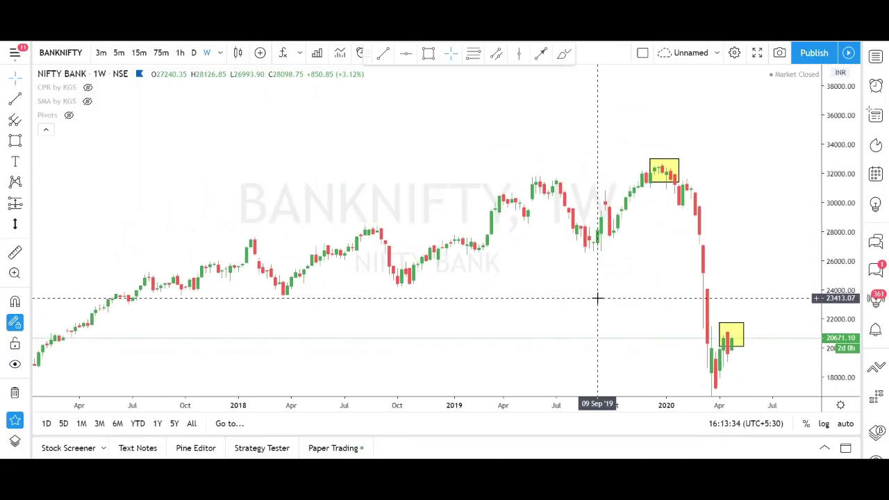
pyautogui.scroll(1, 597, 298)
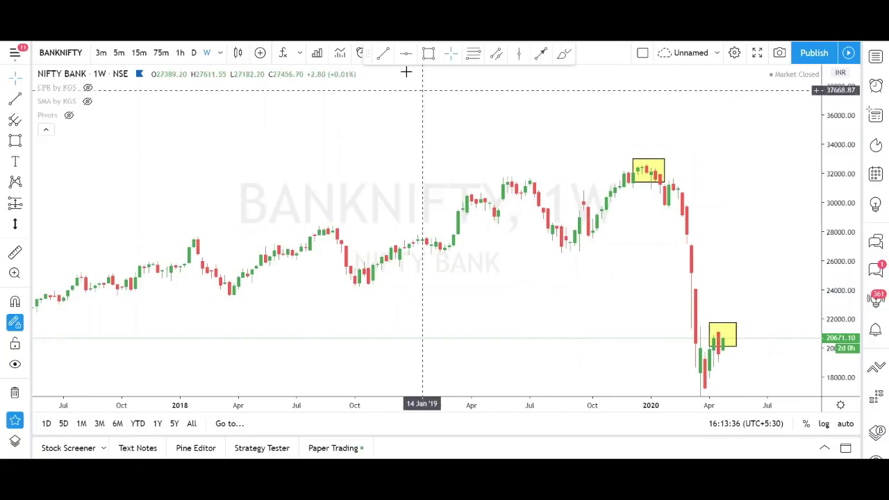
pyautogui.click(383, 53)
pyautogui.click(319, 289)
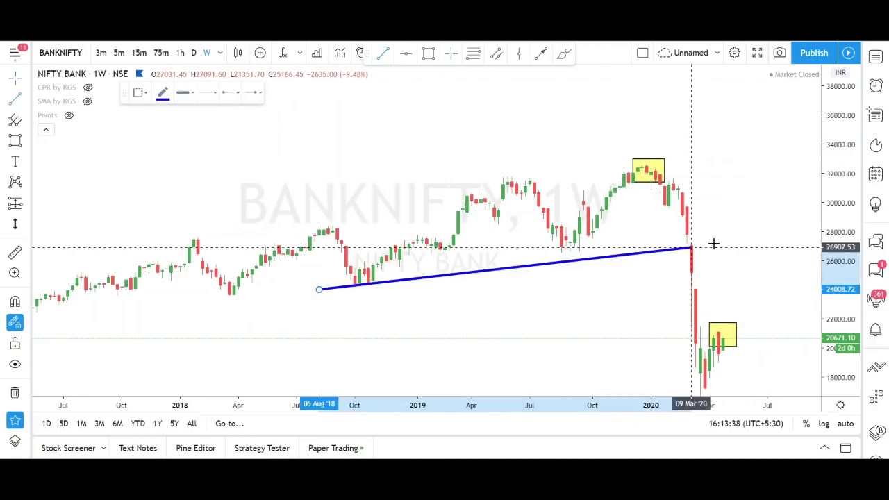
pyautogui.click(762, 227)
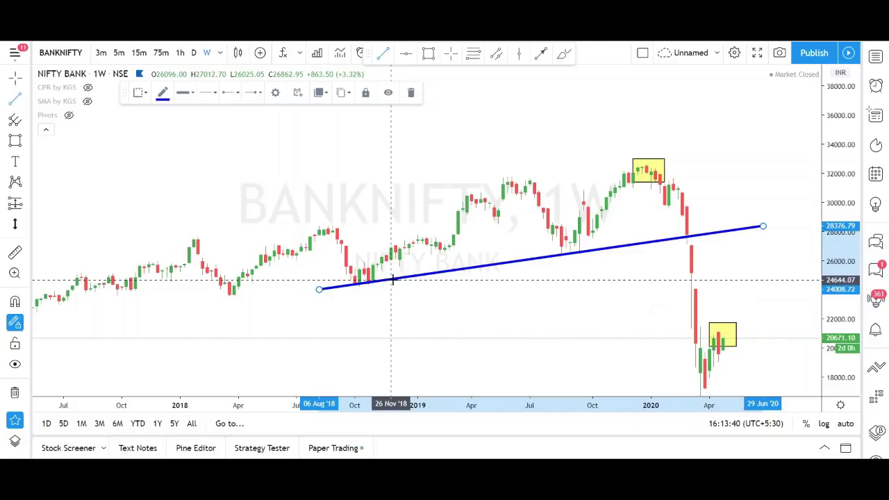
# Draw a steeper support line from 17 Sep '18 to 14 Oct '19, and a resistance line over the highs from 16 Jul '18 to 09 Sep '19
pyautogui.click(346, 293)
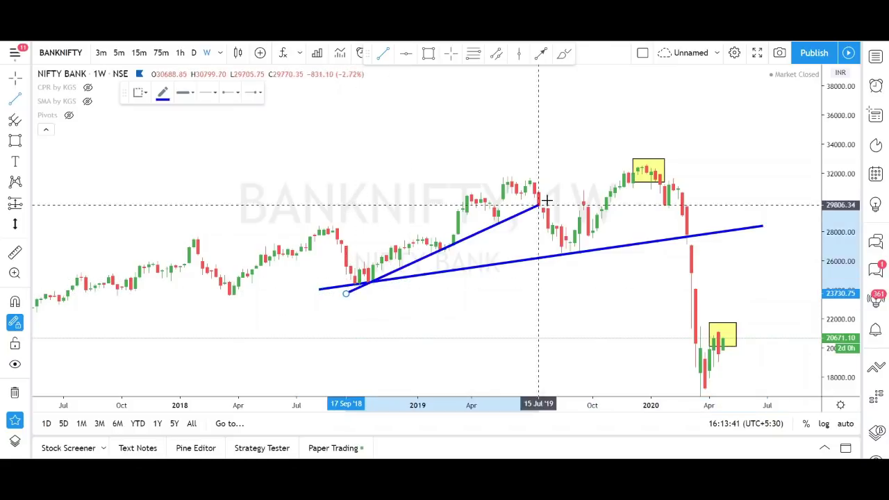
pyautogui.click(597, 180)
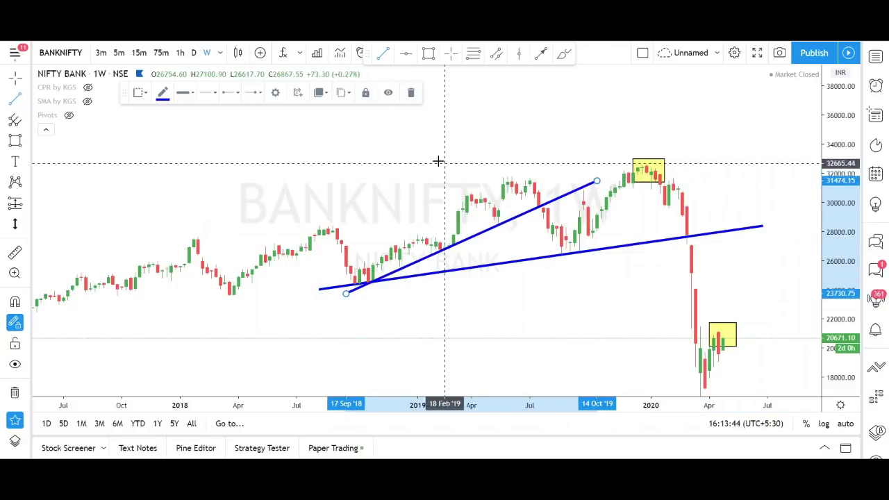
pyautogui.click(305, 231)
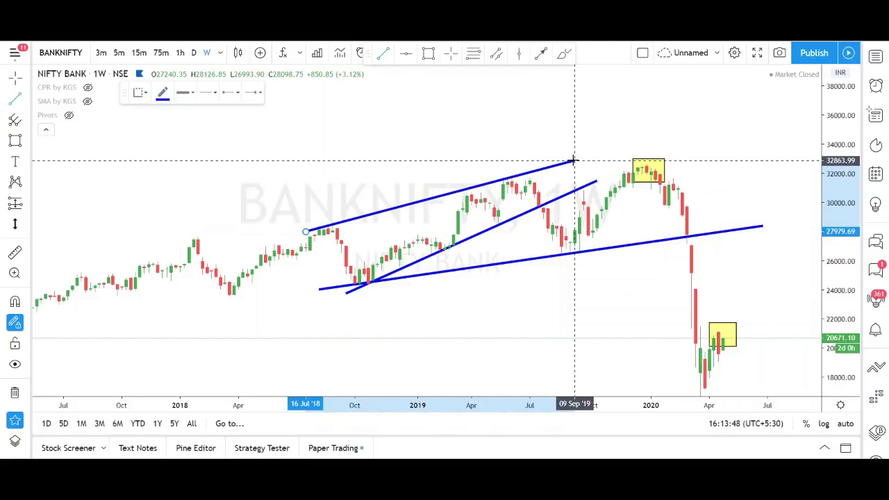
pyautogui.click(573, 161)
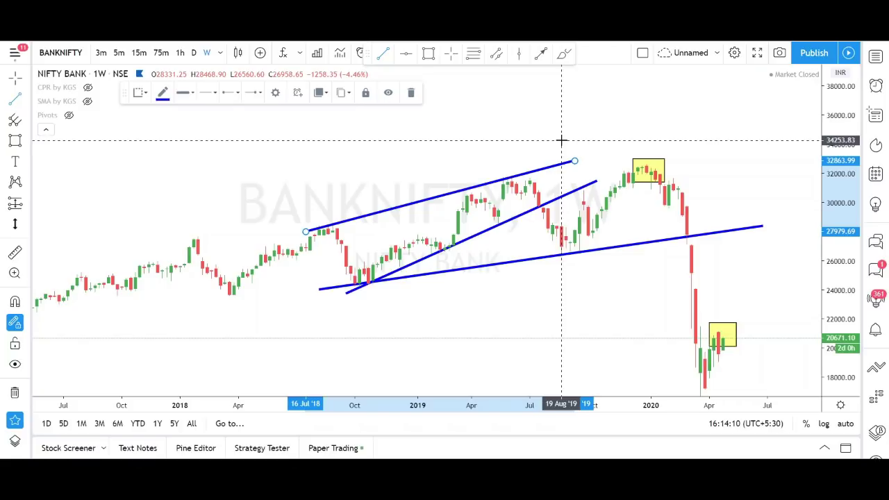
# Remove all drawings and redraw the resistance line from 02 Jul '18 to 19 Aug '19 and the steeper support line from 10 Sep '18 to September 2019
pyautogui.click(14, 393)
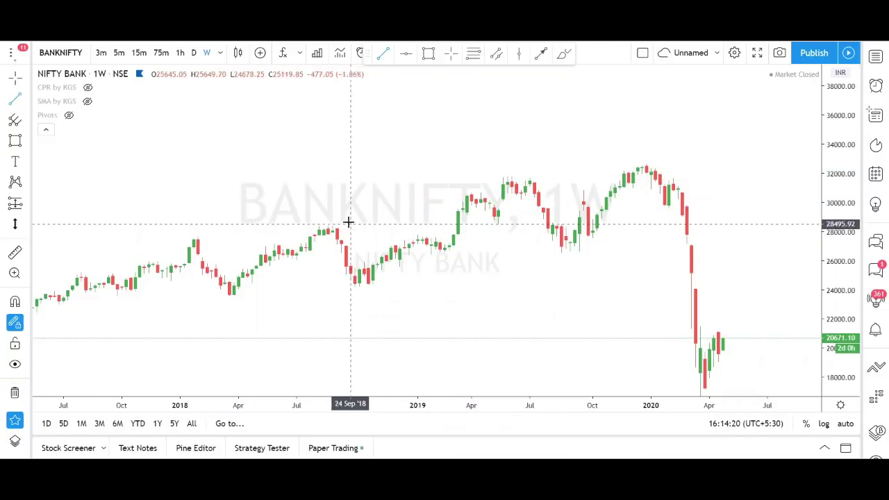
pyautogui.click(297, 234)
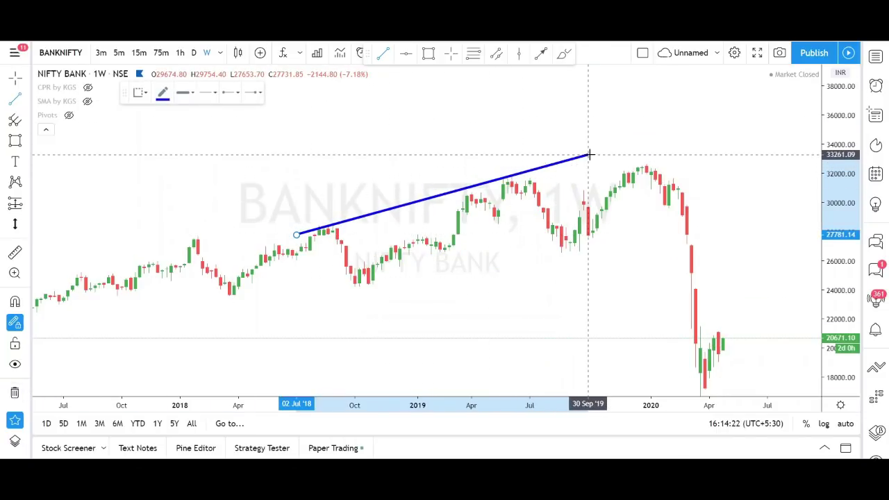
pyautogui.click(561, 164)
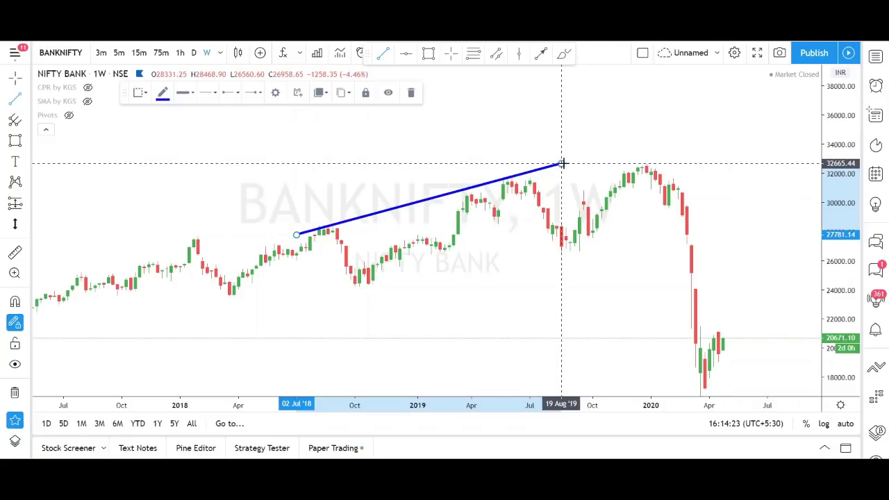
pyautogui.click(341, 302)
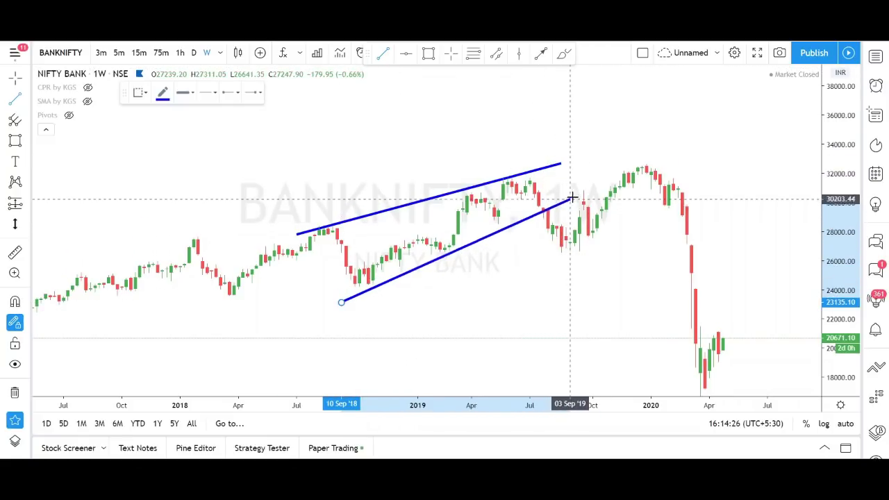
pyautogui.click(574, 196)
# Mark the touch points with rectangles at the two highs on the resistance line and the two lows on the support line
pyautogui.click(428, 53)
pyautogui.click(306, 222)
pyautogui.click(337, 233)
pyautogui.click(480, 173)
pyautogui.click(520, 182)
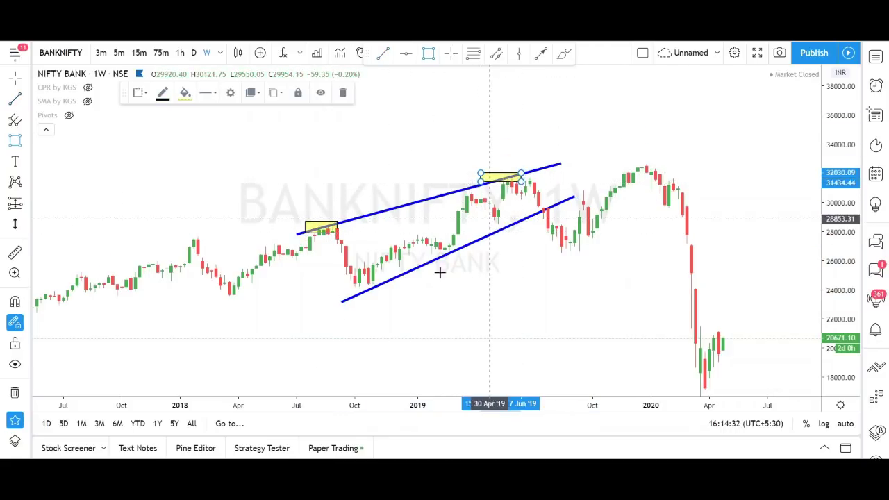
pyautogui.click(346, 277)
pyautogui.click(382, 293)
pyautogui.click(421, 250)
pyautogui.click(472, 258)
pyautogui.click(463, 262)
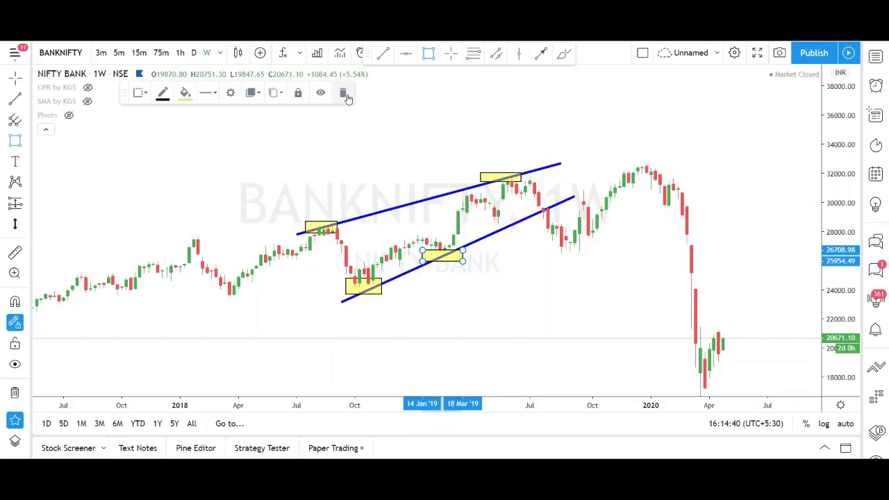
# Clear the chart and draw a wide channel: resistance from 04 Dec '17 to 26 May '20, support from 12 Mar '18 to 29 Jun '20
pyautogui.click(15, 393)
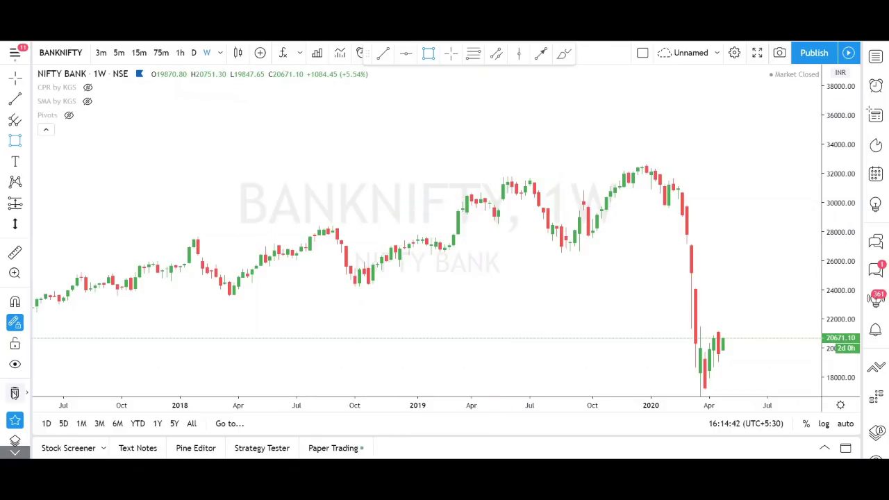
pyautogui.click(383, 56)
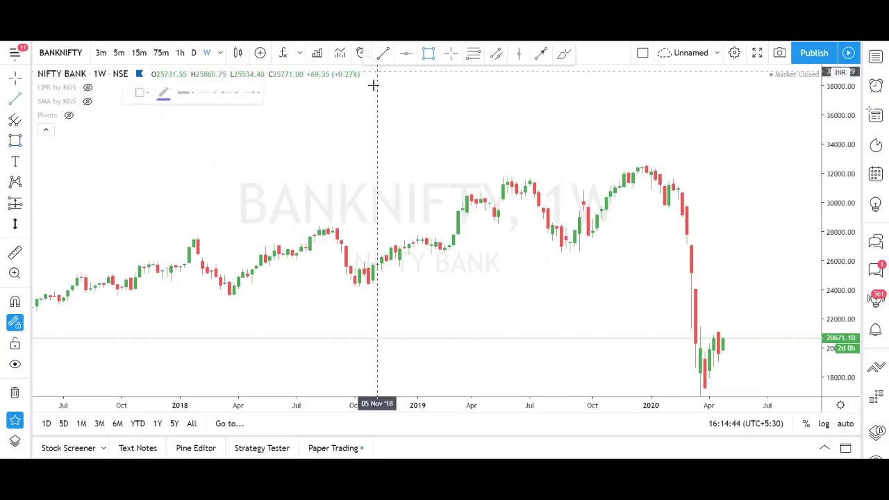
pyautogui.click(162, 243)
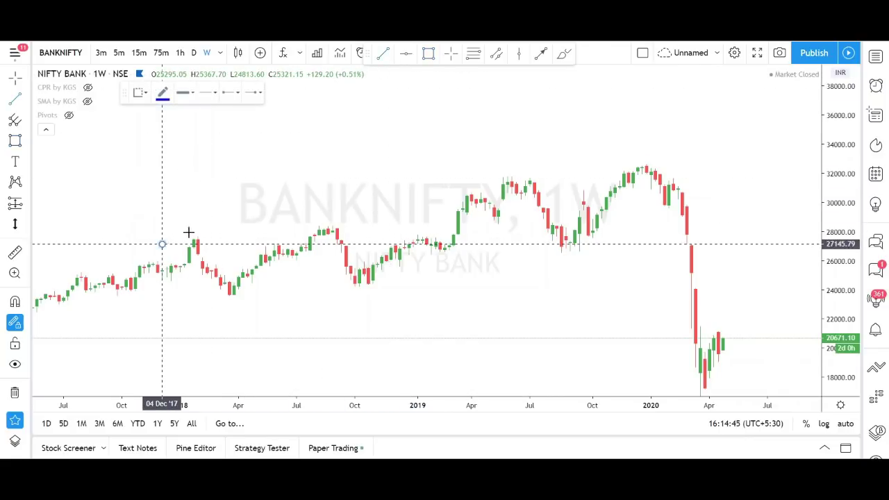
pyautogui.click(740, 134)
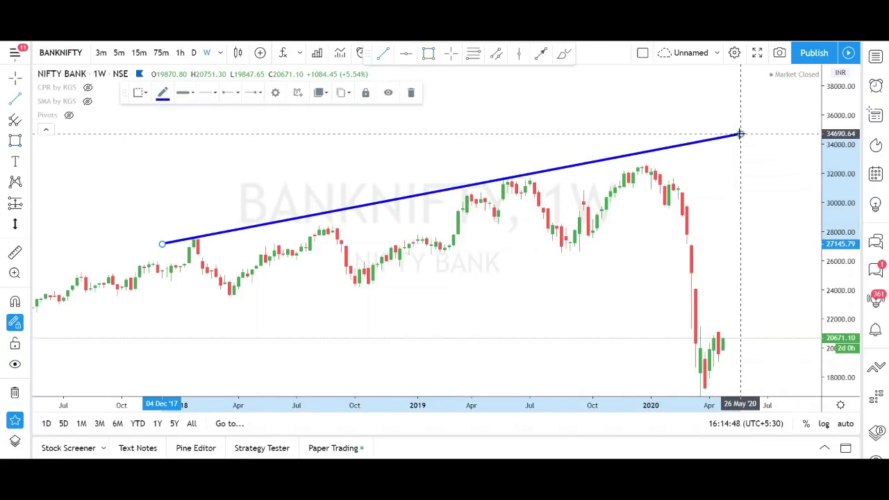
pyautogui.click(224, 324)
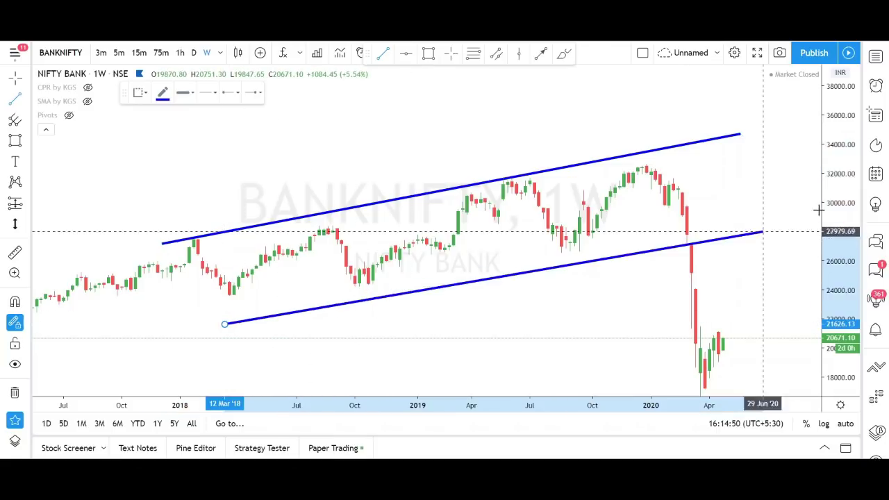
pyautogui.click(762, 210)
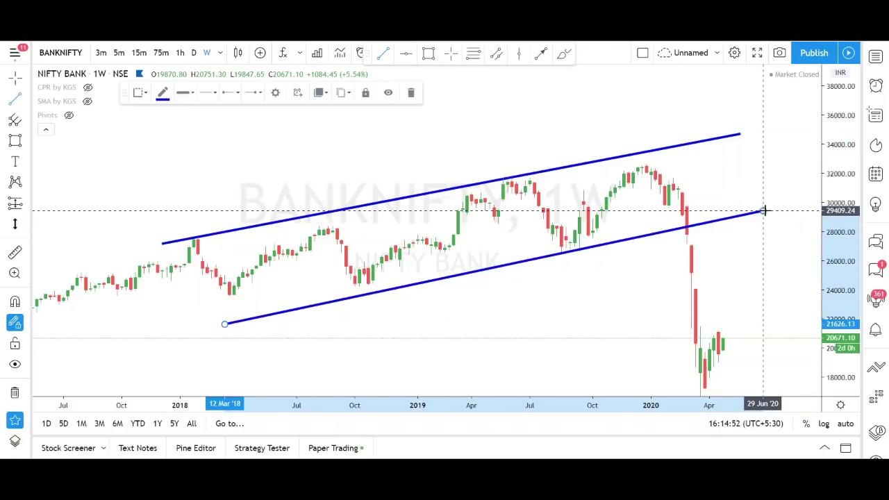
# Remove the channel and hide the candles to leave a blank chart, with the stay-in-drawing mode turned off
pyautogui.scroll(-2, 516, 305)
pyautogui.scroll(2, 562, 323)
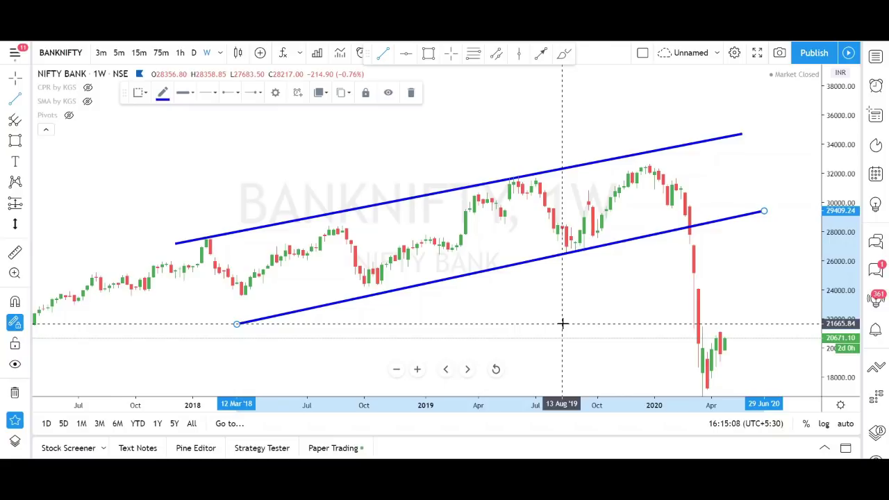
pyautogui.scroll(-5, 562, 323)
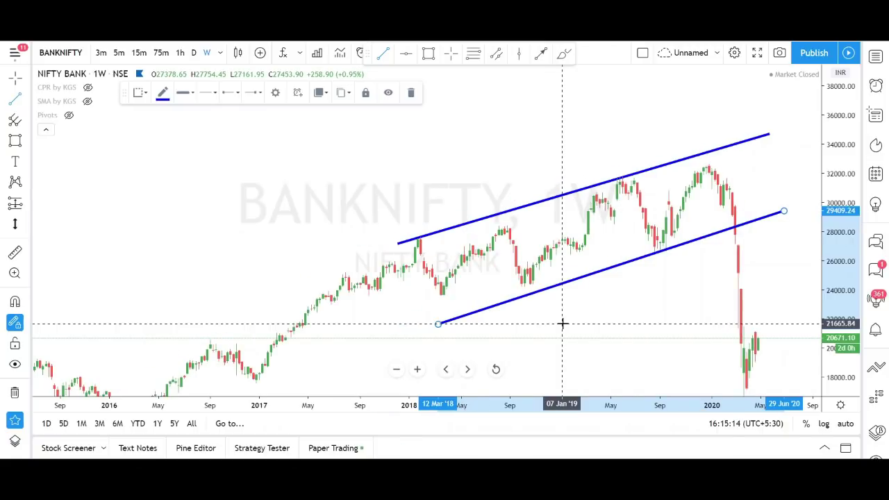
pyautogui.scroll(3, 562, 323)
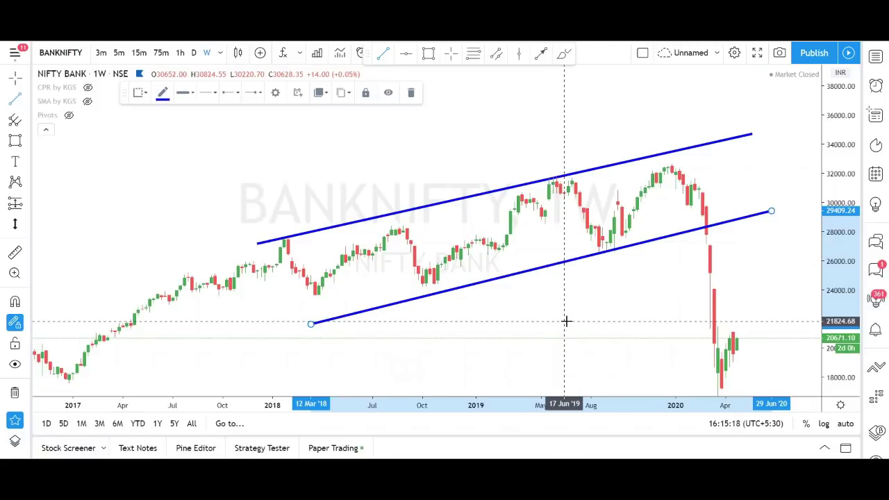
pyautogui.click(14, 392)
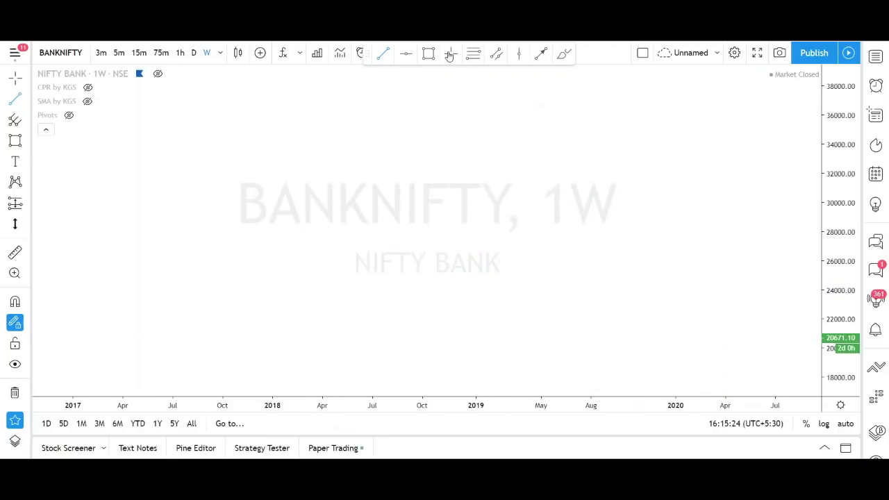
pyautogui.click(15, 322)
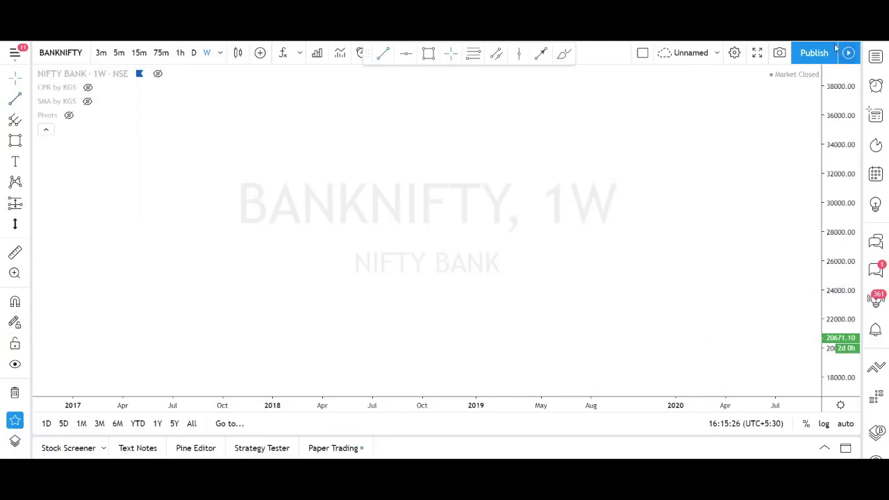
# Open the on-screen marker and sketch a red horizontal ground line with several roots spreading below it
pyautogui.hotkey('alt', 'shift', 'd')
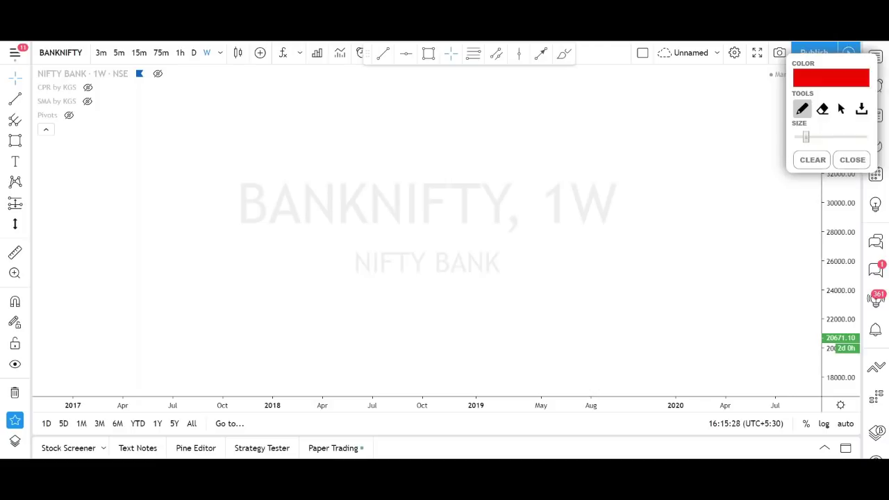
pyautogui.moveTo(252, 305); pyautogui.dragTo(696, 300)
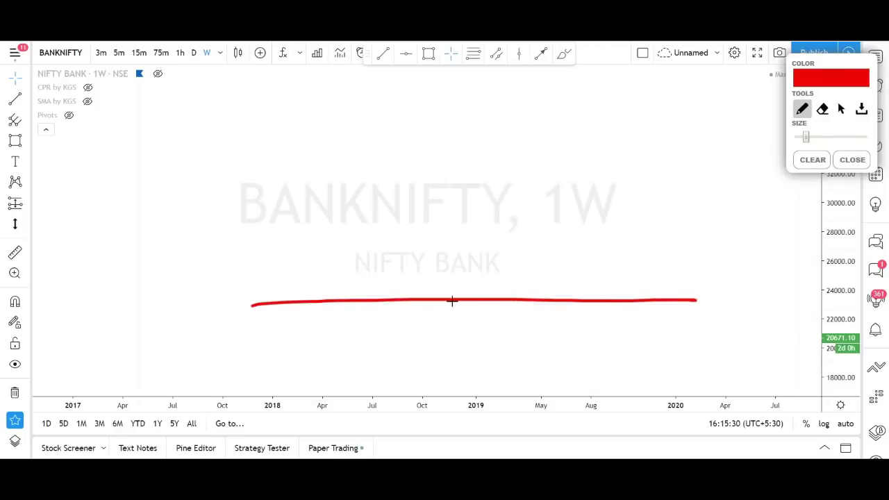
pyautogui.moveTo(289, 375)
pyautogui.mouseDown()
pyautogui.moveTo(447, 300)
pyautogui.moveTo(385, 378)
pyautogui.mouseUp()
pyautogui.moveTo(461, 306)
pyautogui.mouseDown()
pyautogui.moveTo(513, 375)
pyautogui.moveTo(627, 373)
pyautogui.mouseUp()
pyautogui.moveTo(493, 308); pyautogui.dragTo(678, 374)
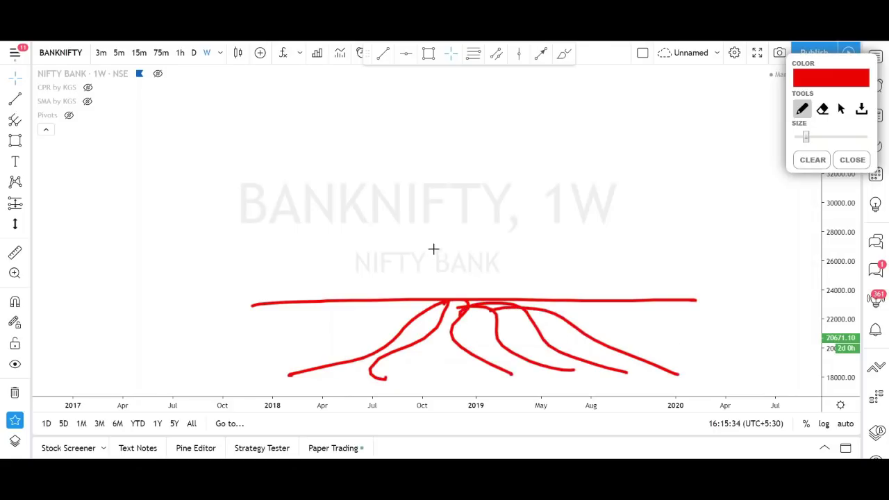
# Sketch the two sides of a tree trunk above the ground line and a wide crown on top
pyautogui.moveTo(439, 306); pyautogui.dragTo(442, 168)
pyautogui.moveTo(518, 299); pyautogui.dragTo(509, 178)
pyautogui.moveTo(442, 167)
pyautogui.mouseDown()
pyautogui.moveTo(364, 167)
pyautogui.moveTo(380, 88)
pyautogui.moveTo(536, 84)
pyautogui.moveTo(628, 146)
pyautogui.moveTo(393, 165)
pyautogui.mouseUp()
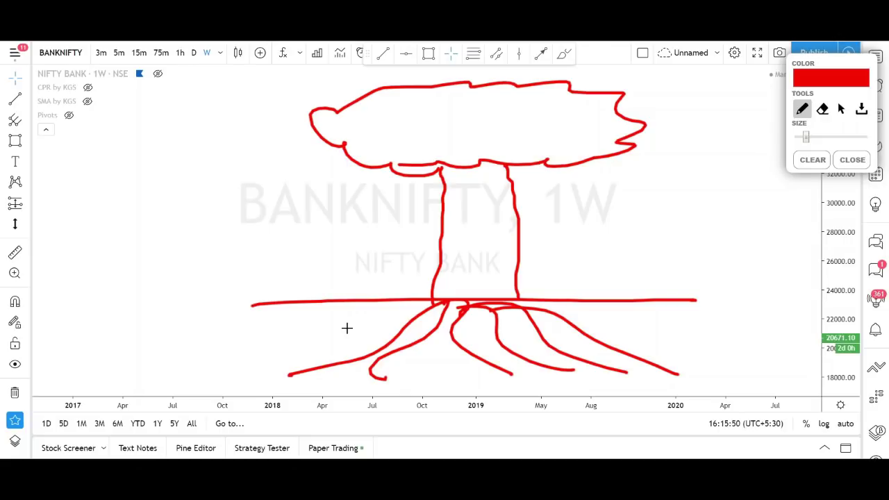
# Draw an arrow pointing to the roots and write the label "root" beneath them
pyautogui.moveTo(293, 330)
pyautogui.mouseDown()
pyautogui.moveTo(379, 325)
pyautogui.moveTo(356, 340)
pyautogui.mouseUp()
pyautogui.moveTo(408, 376); pyautogui.dragTo(432, 382)
pyautogui.moveTo(449, 382)
pyautogui.mouseDown()
pyautogui.moveTo(456, 391)
pyautogui.moveTo(462, 379)
pyautogui.mouseUp()
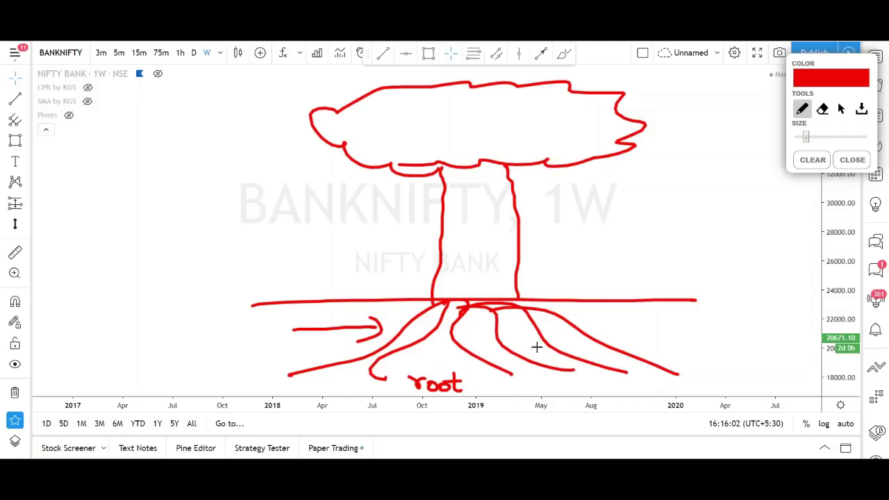
# Write "Acid" below the ground line beside the roots and "Sup/Res" at the tail of the root arrow
pyautogui.moveTo(652, 329)
pyautogui.mouseDown()
pyautogui.moveTo(660, 311)
pyautogui.moveTo(668, 331)
pyautogui.moveTo(688, 330)
pyautogui.mouseUp()
pyautogui.moveTo(694, 330)
pyautogui.mouseDown()
pyautogui.moveTo(710, 321)
pyautogui.moveTo(720, 328)
pyautogui.mouseUp()
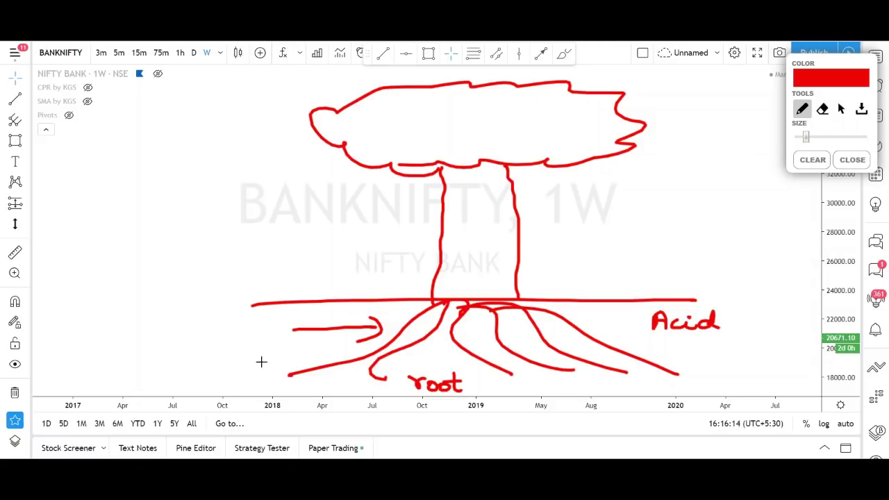
pyautogui.moveTo(152, 313)
pyautogui.mouseDown()
pyautogui.moveTo(152, 331)
pyautogui.moveTo(182, 332)
pyautogui.moveTo(195, 347)
pyautogui.moveTo(246, 339)
pyautogui.mouseUp()
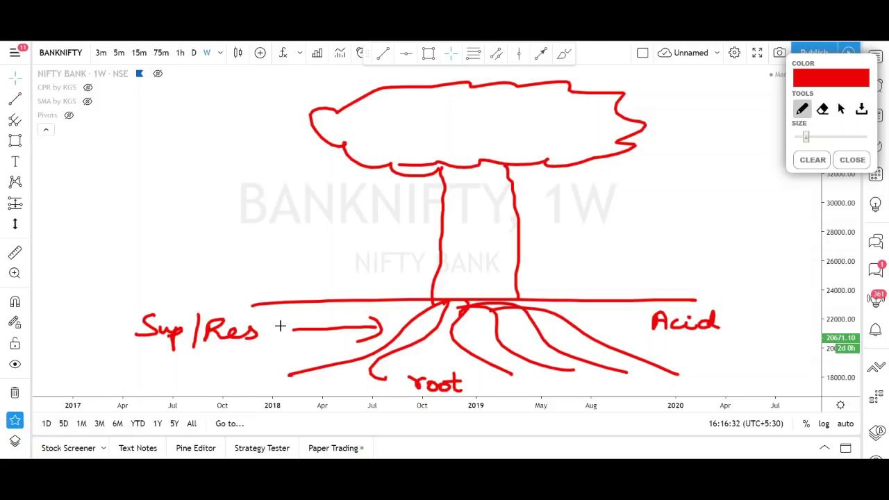
# Draw an arrow pointing to the tree trunk and label it "trunk/bark"
pyautogui.moveTo(592, 244)
pyautogui.mouseDown()
pyautogui.moveTo(527, 244)
pyautogui.moveTo(538, 252)
pyautogui.mouseUp()
pyautogui.moveTo(607, 230); pyautogui.dragTo(604, 250)
pyautogui.moveTo(594, 240); pyautogui.dragTo(625, 244)
pyautogui.moveTo(630, 238); pyautogui.dragTo(672, 249)
pyautogui.moveTo(665, 227)
pyautogui.mouseDown()
pyautogui.moveTo(663, 249)
pyautogui.moveTo(738, 247)
pyautogui.moveTo(749, 236)
pyautogui.moveTo(755, 245)
pyautogui.mouseUp()
pyautogui.moveTo(767, 229); pyautogui.dragTo(773, 242)
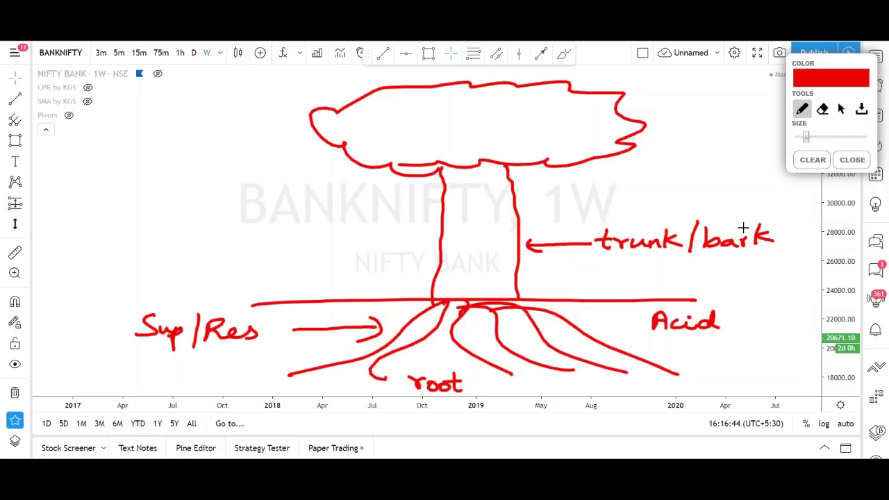
# Draw a slanted line across the trunk and write a circled 2 with the label "Trendline" beside it
pyautogui.moveTo(574, 210); pyautogui.dragTo(381, 276)
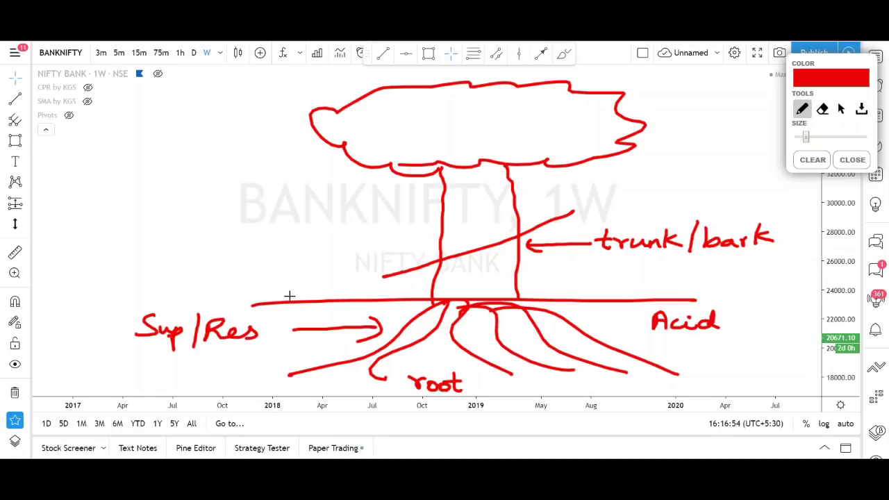
pyautogui.moveTo(114, 227)
pyautogui.mouseDown()
pyautogui.moveTo(128, 236)
pyautogui.moveTo(115, 219)
pyautogui.moveTo(168, 220)
pyautogui.moveTo(168, 237)
pyautogui.mouseUp()
pyautogui.click(130, 233)
pyautogui.moveTo(152, 216)
pyautogui.mouseDown()
pyautogui.moveTo(188, 211)
pyautogui.moveTo(220, 236)
pyautogui.moveTo(239, 210)
pyautogui.moveTo(258, 233)
pyautogui.moveTo(307, 228)
pyautogui.mouseUp()
# Add circled numbers 1 beside "Sup/Res" and "root" and 2 above "trunk/bark", and underline "Sup/Res" and "Trendline"
pyautogui.moveTo(88, 323); pyautogui.dragTo(98, 333)
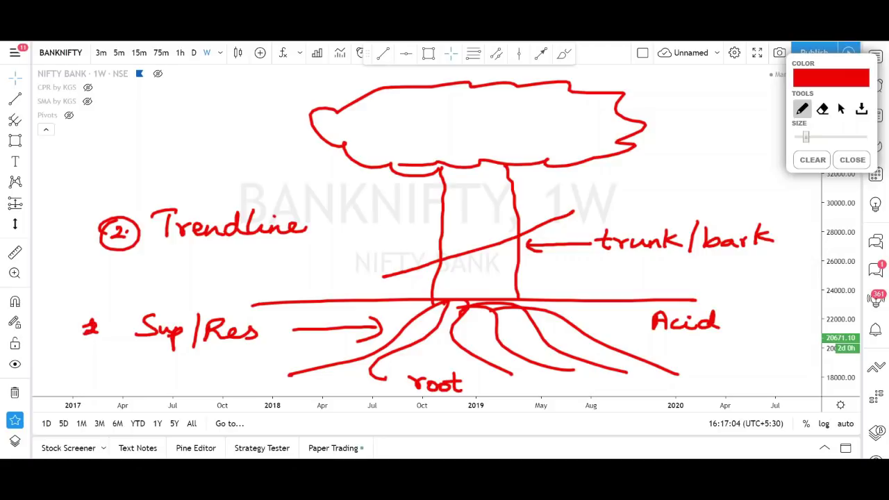
pyautogui.moveTo(95, 316)
pyautogui.mouseDown()
pyautogui.moveTo(111, 337)
pyautogui.moveTo(96, 317)
pyautogui.mouseUp()
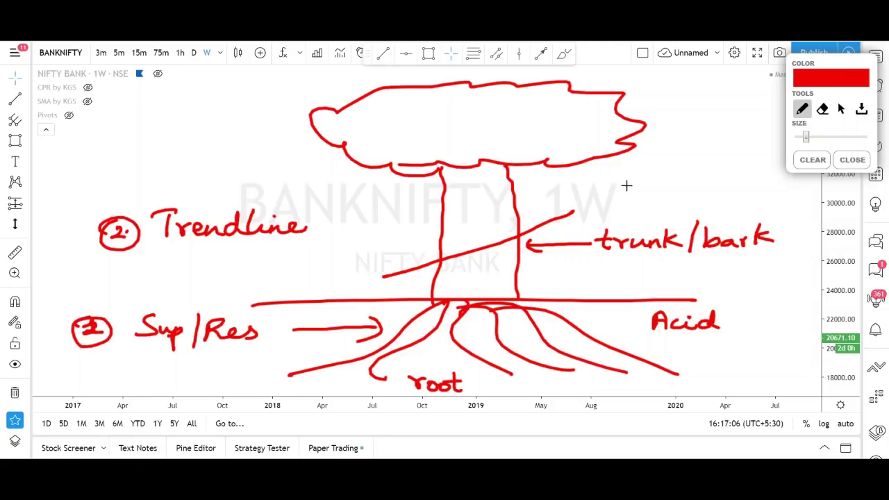
pyautogui.moveTo(654, 198)
pyautogui.mouseDown()
pyautogui.moveTo(668, 209)
pyautogui.moveTo(644, 224)
pyautogui.mouseUp()
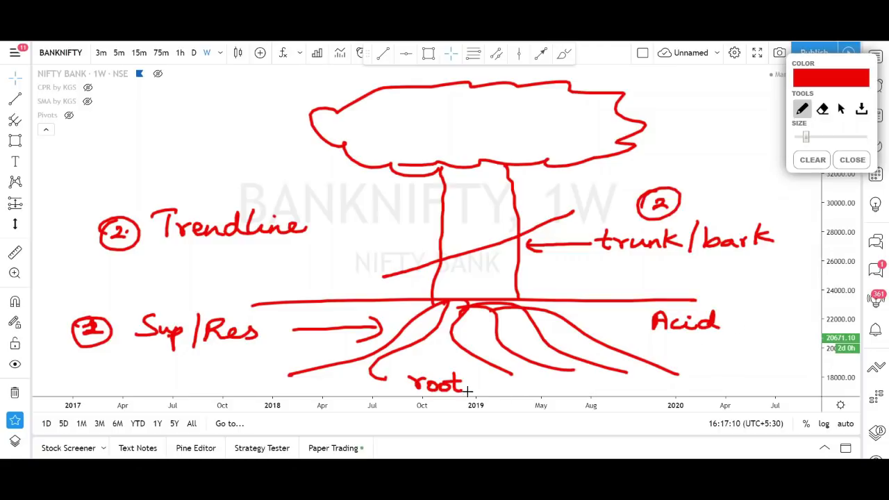
pyautogui.moveTo(494, 381); pyautogui.dragTo(497, 392)
pyautogui.moveTo(489, 392)
pyautogui.mouseDown()
pyautogui.moveTo(488, 379)
pyautogui.moveTo(483, 386)
pyautogui.mouseUp()
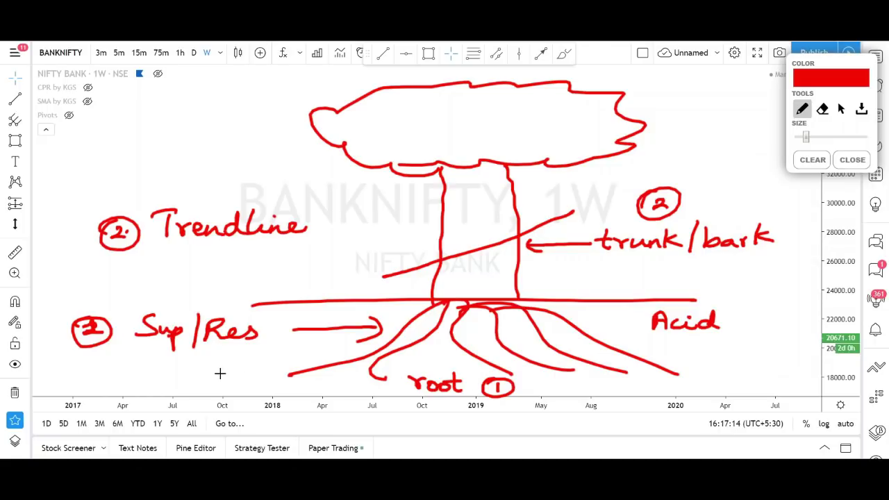
pyautogui.moveTo(266, 355); pyautogui.dragTo(126, 359)
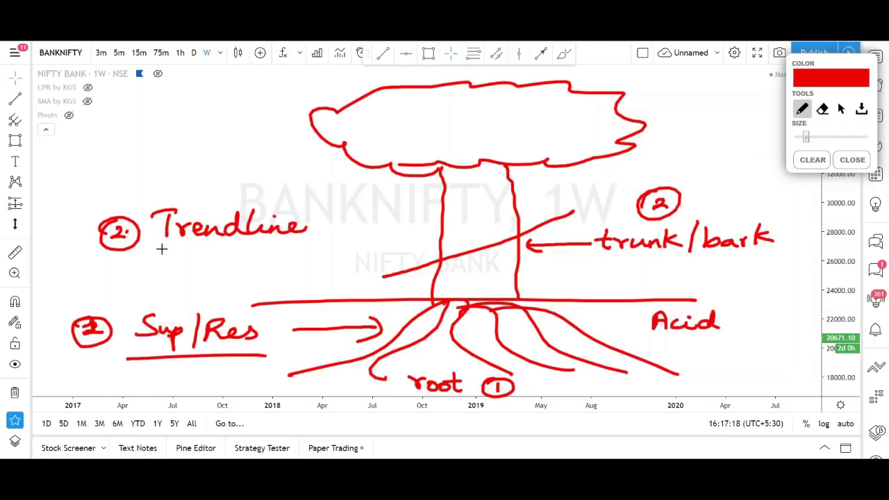
pyautogui.moveTo(150, 249); pyautogui.dragTo(322, 244)
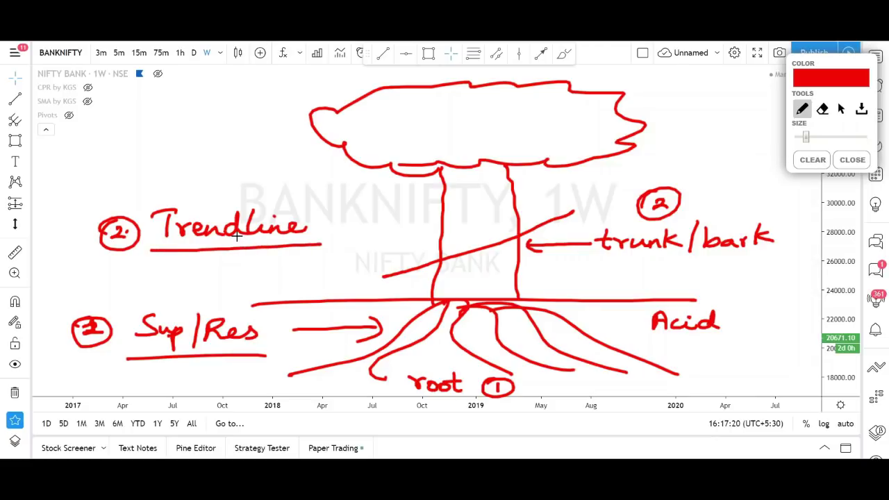
# Write "leaves, flowers, fruit" beside the tree crown
pyautogui.moveTo(648, 75)
pyautogui.mouseDown()
pyautogui.moveTo(668, 88)
pyautogui.moveTo(736, 94)
pyautogui.mouseUp()
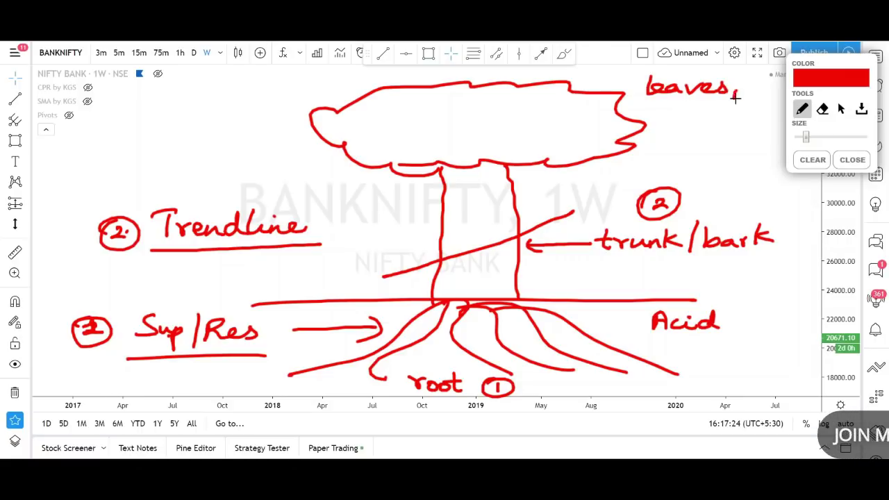
pyautogui.moveTo(672, 102)
pyautogui.mouseDown()
pyautogui.moveTo(665, 122)
pyautogui.moveTo(762, 120)
pyautogui.mouseUp()
pyautogui.moveTo(687, 138)
pyautogui.mouseDown()
pyautogui.moveTo(671, 151)
pyautogui.moveTo(748, 147)
pyautogui.moveTo(747, 161)
pyautogui.mouseUp()
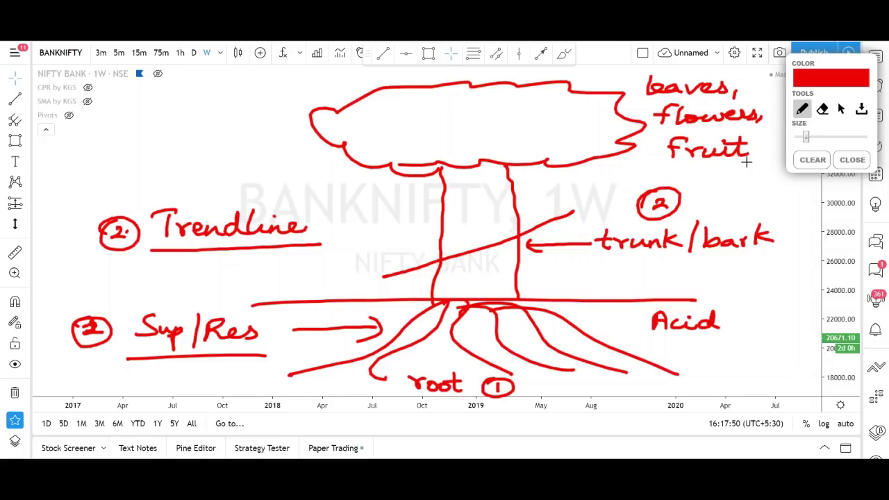
# Write a circled 3 with the underlined heading "chart pattern" on the other side of the crown
pyautogui.moveTo(97, 104); pyautogui.dragTo(98, 118)
pyautogui.moveTo(83, 100)
pyautogui.mouseDown()
pyautogui.moveTo(92, 101)
pyautogui.moveTo(85, 103)
pyautogui.mouseUp()
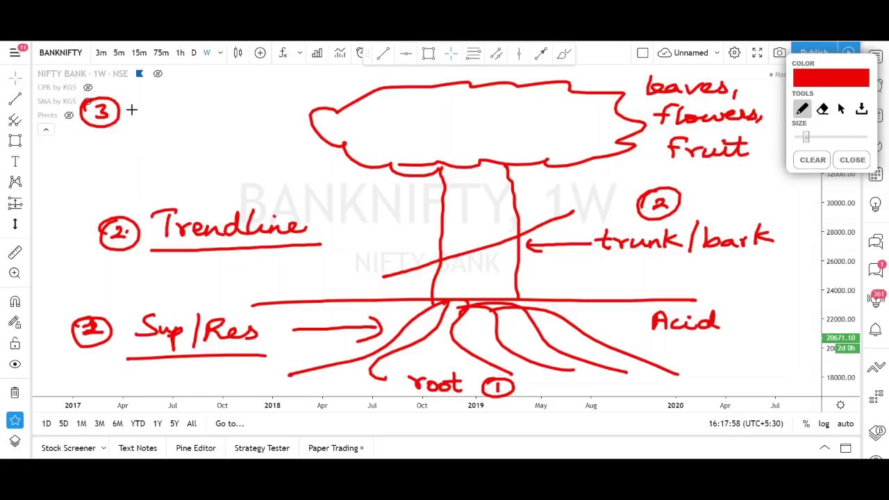
pyautogui.moveTo(142, 86); pyautogui.dragTo(139, 97)
pyautogui.moveTo(145, 79); pyautogui.dragTo(164, 96)
pyautogui.moveTo(167, 91)
pyautogui.mouseDown()
pyautogui.moveTo(216, 79)
pyautogui.moveTo(238, 87)
pyautogui.moveTo(281, 69)
pyautogui.moveTo(304, 81)
pyautogui.moveTo(334, 79)
pyautogui.moveTo(220, 102)
pyautogui.moveTo(136, 102)
pyautogui.mouseUp()
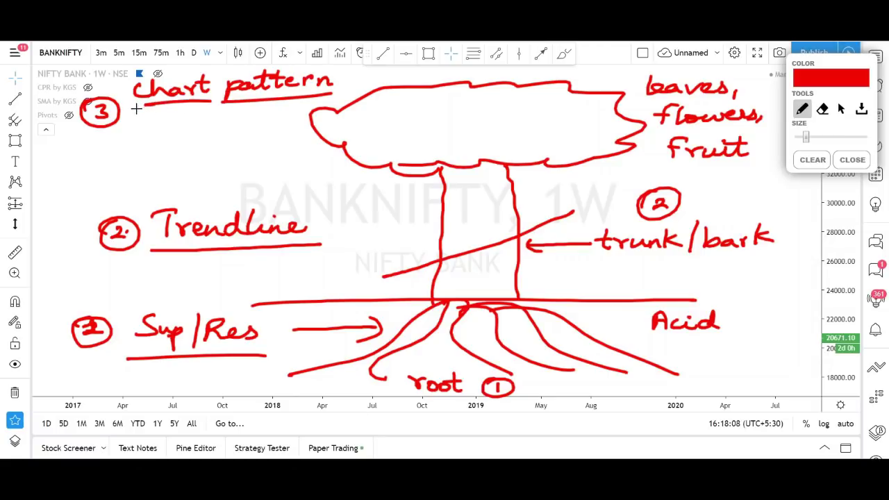
# List the patterns "DT/DB" and "TT/TB" under the "chart pattern" heading
pyautogui.moveTo(133, 123)
pyautogui.mouseDown()
pyautogui.moveTo(132, 141)
pyautogui.moveTo(159, 139)
pyautogui.moveTo(168, 121)
pyautogui.mouseUp()
pyautogui.moveTo(178, 112)
pyautogui.mouseDown()
pyautogui.moveTo(165, 141)
pyautogui.moveTo(195, 136)
pyautogui.mouseUp()
pyautogui.moveTo(196, 118); pyautogui.dragTo(198, 136)
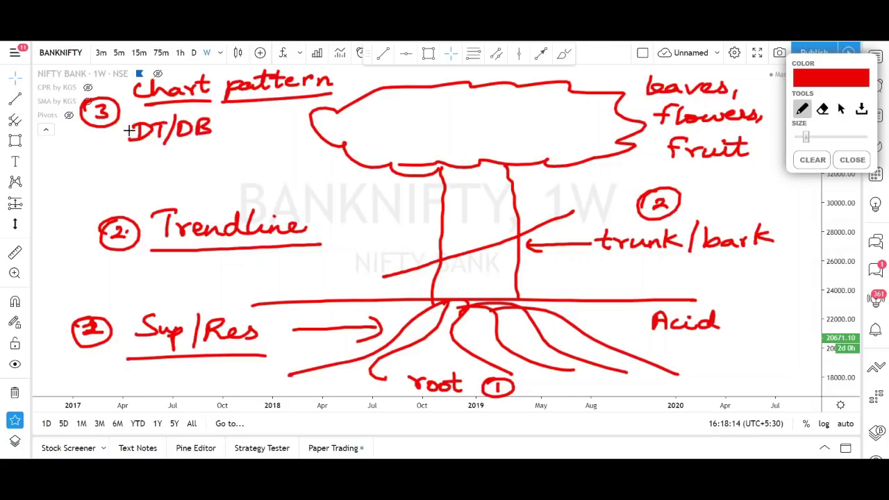
pyautogui.moveTo(131, 154)
pyautogui.mouseDown()
pyautogui.moveTo(132, 165)
pyautogui.moveTo(142, 151)
pyautogui.mouseUp()
pyautogui.moveTo(143, 154)
pyautogui.mouseDown()
pyautogui.moveTo(144, 165)
pyautogui.moveTo(162, 148)
pyautogui.moveTo(154, 170)
pyautogui.mouseUp()
pyautogui.moveTo(179, 147)
pyautogui.mouseDown()
pyautogui.moveTo(169, 165)
pyautogui.moveTo(186, 164)
pyautogui.mouseUp()
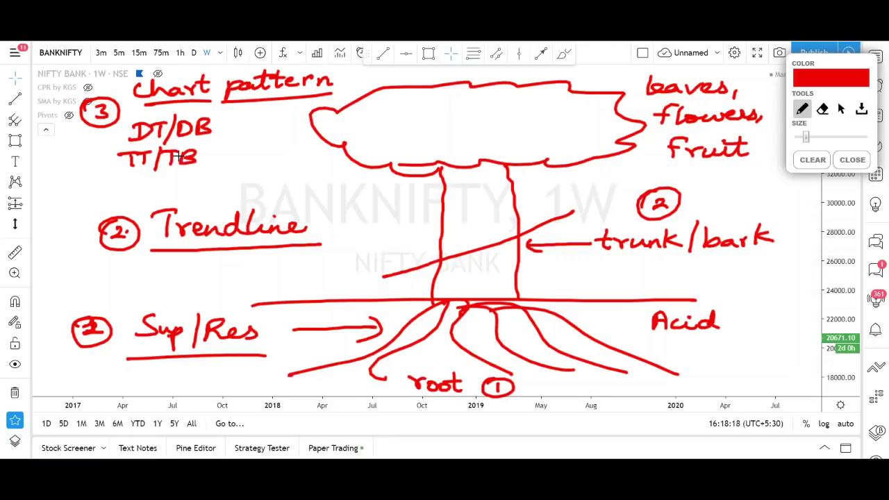
# Add "HnS" after "DT/DB" and "CnH" after "TT/TB", separated by semicolons
pyautogui.click(223, 125)
pyautogui.moveTo(224, 131)
pyautogui.mouseDown()
pyautogui.moveTo(222, 138)
pyautogui.moveTo(236, 136)
pyautogui.mouseUp()
pyautogui.moveTo(251, 118)
pyautogui.mouseDown()
pyautogui.moveTo(251, 135)
pyautogui.moveTo(253, 127)
pyautogui.mouseUp()
pyautogui.moveTo(258, 126)
pyautogui.mouseDown()
pyautogui.moveTo(258, 136)
pyautogui.moveTo(278, 136)
pyautogui.mouseUp()
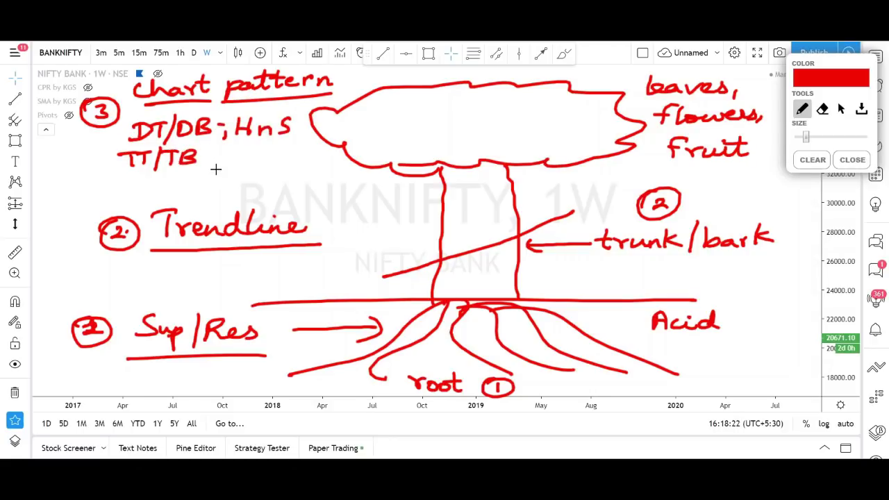
pyautogui.click(208, 158)
pyautogui.moveTo(207, 162); pyautogui.dragTo(273, 168)
pyautogui.moveTo(261, 160); pyautogui.dragTo(272, 159)
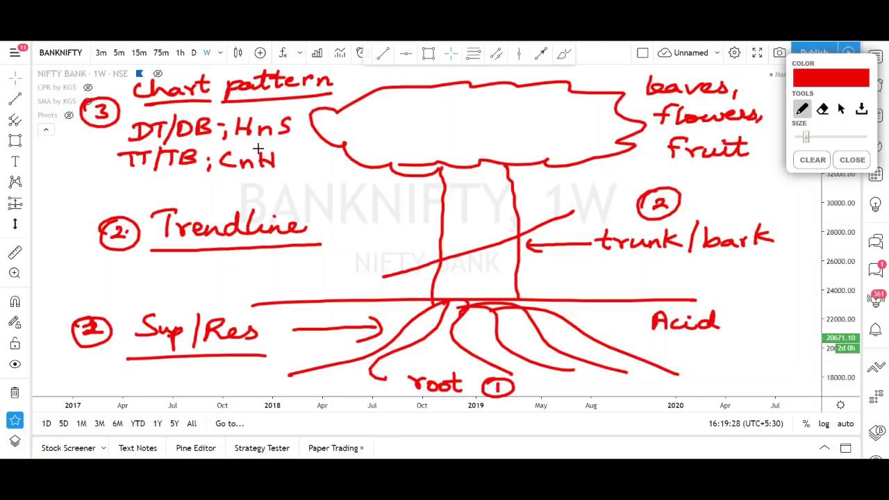
# Close the marker to clear the tree sketch and show the Bank Nifty weekly candles again
pyautogui.click(841, 161)
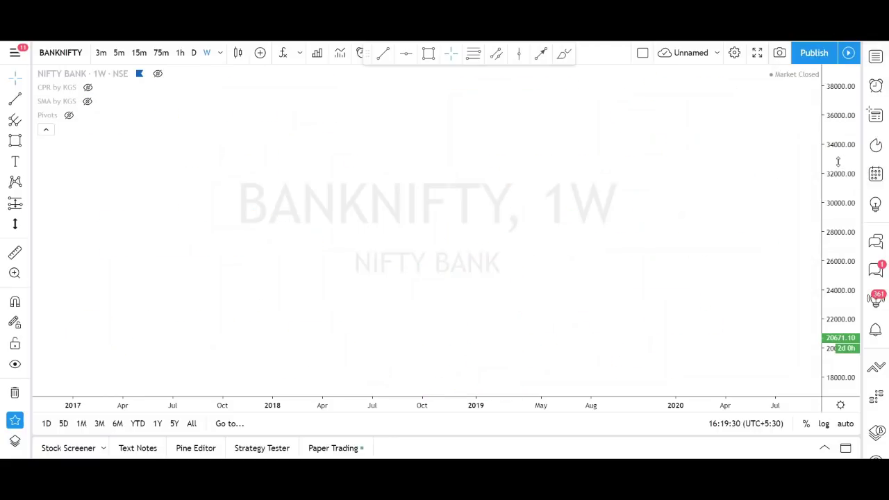
pyautogui.click(157, 74)
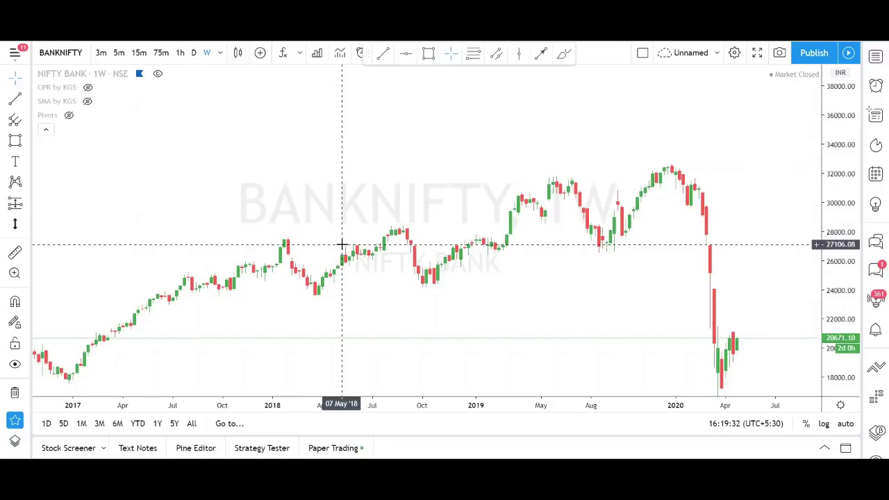
pyautogui.scroll(3, 341, 245)
pyautogui.scroll(2, 845, 221)
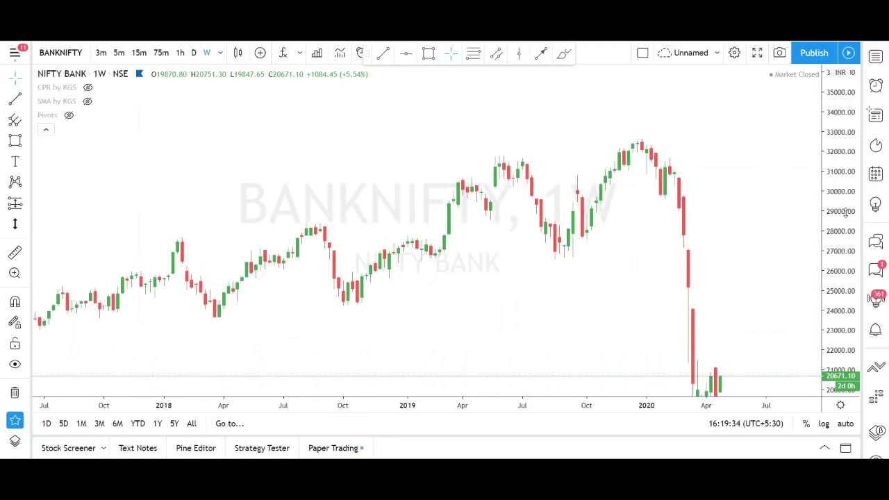
# Draw two rising trend lines: one under the October 2018 and August 2019 lows, another above the June and December 2019 highs
pyautogui.click(383, 53)
pyautogui.click(249, 321)
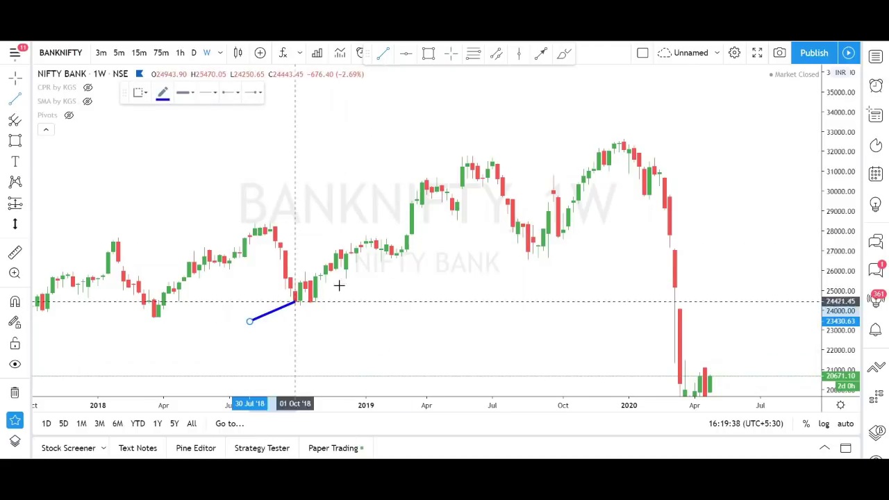
pyautogui.click(741, 211)
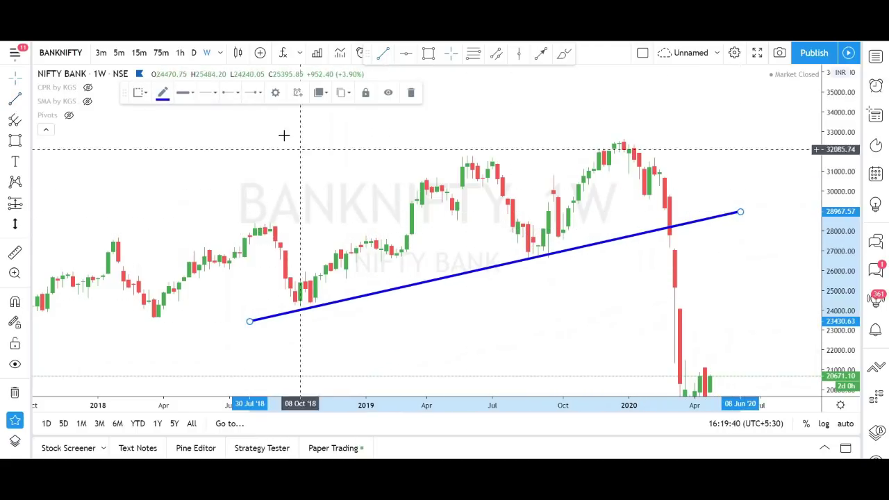
pyautogui.click(366, 173)
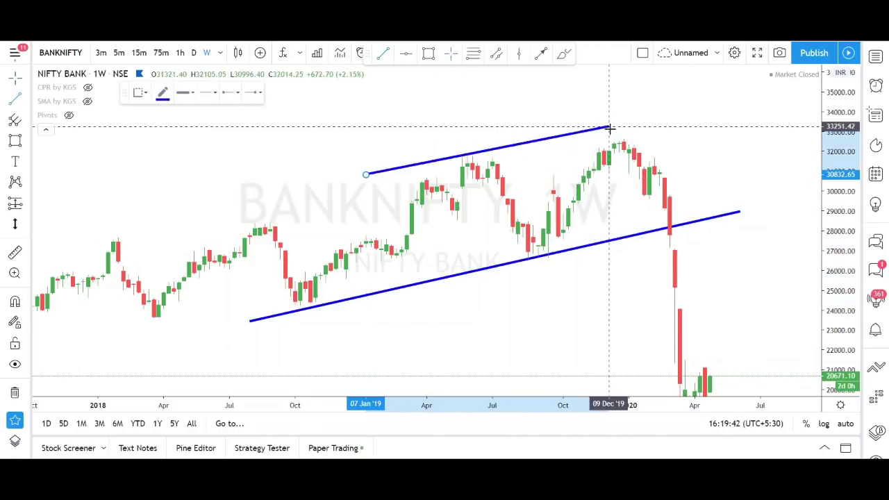
pyautogui.click(706, 125)
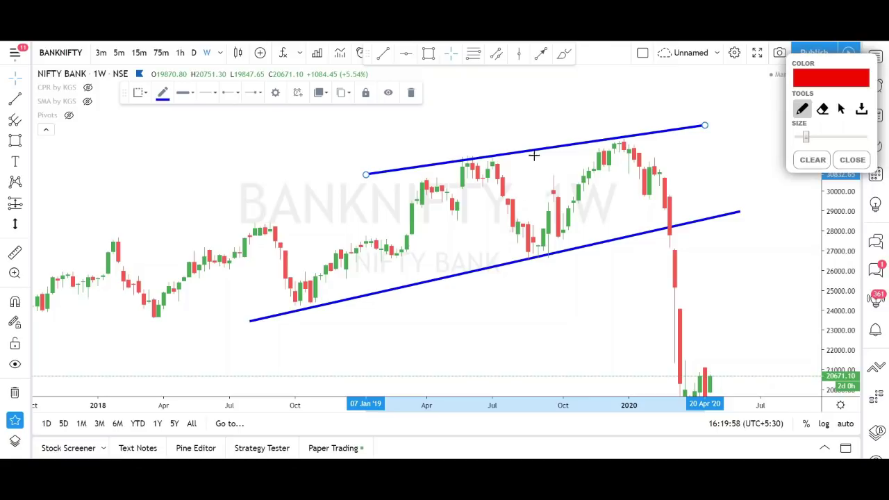
# With the red marker, draw arrows to the two highs touching the upper trend line and label each "res"
pyautogui.moveTo(491, 133)
pyautogui.mouseDown()
pyautogui.moveTo(495, 126)
pyautogui.moveTo(472, 150)
pyautogui.moveTo(497, 147)
pyautogui.mouseUp()
pyautogui.moveTo(471, 112)
pyautogui.mouseDown()
pyautogui.moveTo(482, 101)
pyautogui.moveTo(502, 109)
pyautogui.mouseUp()
pyautogui.moveTo(637, 105)
pyautogui.mouseDown()
pyautogui.moveTo(633, 127)
pyautogui.moveTo(649, 115)
pyautogui.mouseUp()
pyautogui.moveTo(631, 85); pyautogui.dragTo(660, 88)
pyautogui.moveTo(672, 77); pyautogui.dragTo(662, 88)
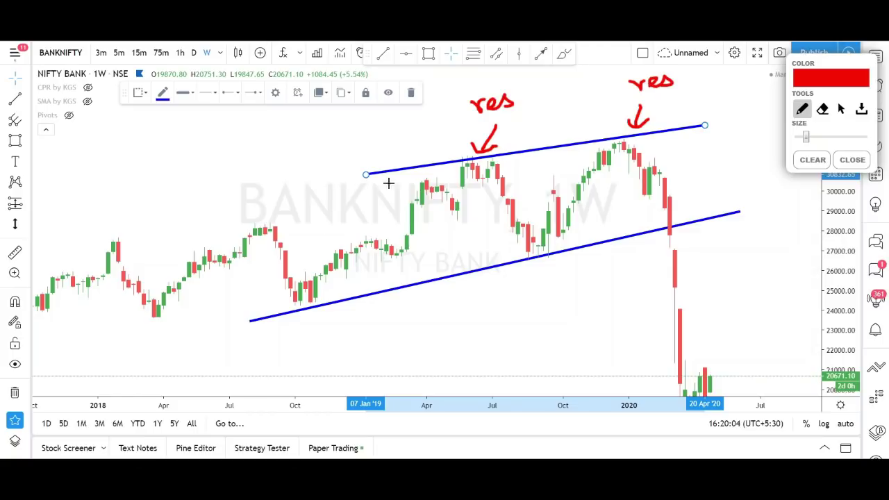
# Trace both trend lines in red, writing "reversal" beside the upper one and "Sup" beneath the lower one
pyautogui.moveTo(366, 174); pyautogui.dragTo(722, 125)
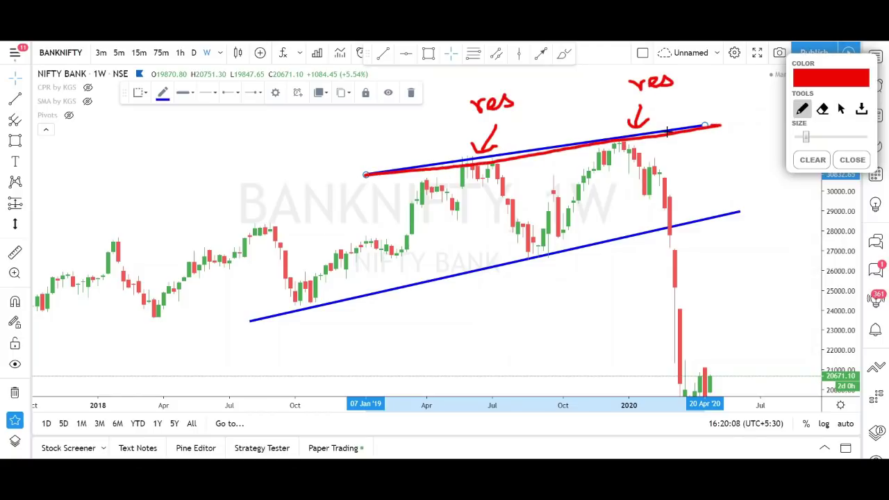
pyautogui.moveTo(677, 155); pyautogui.dragTo(783, 146)
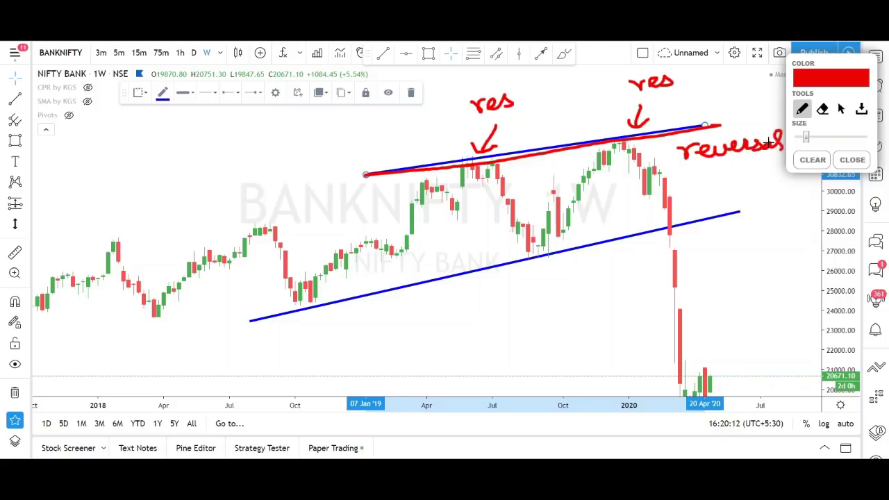
pyautogui.moveTo(422, 293)
pyautogui.mouseDown()
pyautogui.moveTo(411, 294)
pyautogui.moveTo(461, 307)
pyautogui.mouseUp()
pyautogui.moveTo(254, 320); pyautogui.dragTo(687, 221)
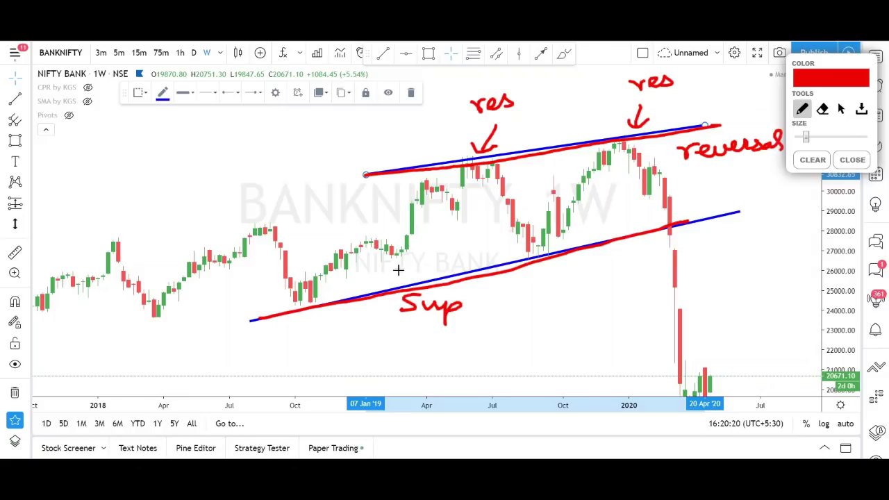
# Sketch curves around the two lows and two highs that touch the trend lines, and close the marker
pyautogui.moveTo(273, 261)
pyautogui.mouseDown()
pyautogui.moveTo(288, 297)
pyautogui.moveTo(362, 251)
pyautogui.mouseUp()
pyautogui.moveTo(496, 200)
pyautogui.mouseDown()
pyautogui.moveTo(525, 248)
pyautogui.moveTo(568, 209)
pyautogui.mouseUp()
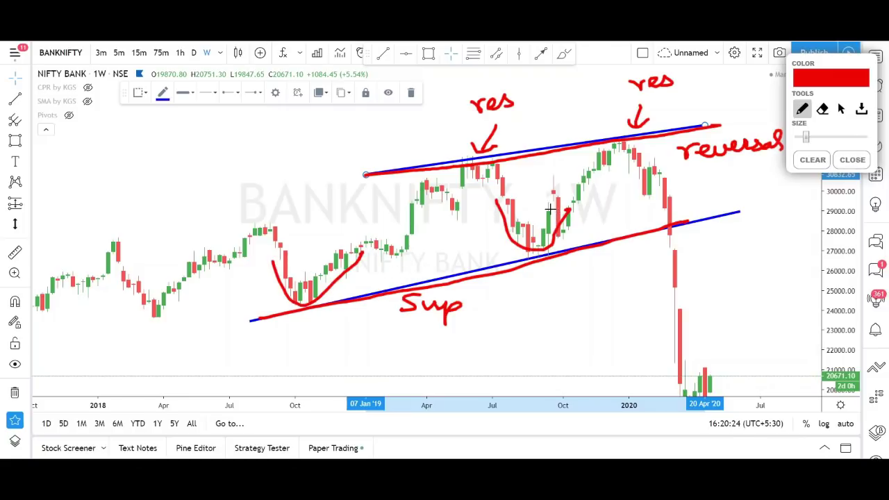
pyautogui.moveTo(412, 210)
pyautogui.mouseDown()
pyautogui.moveTo(446, 168)
pyautogui.moveTo(512, 188)
pyautogui.mouseUp()
pyautogui.moveTo(583, 173)
pyautogui.mouseDown()
pyautogui.moveTo(597, 148)
pyautogui.moveTo(655, 164)
pyautogui.mouseUp()
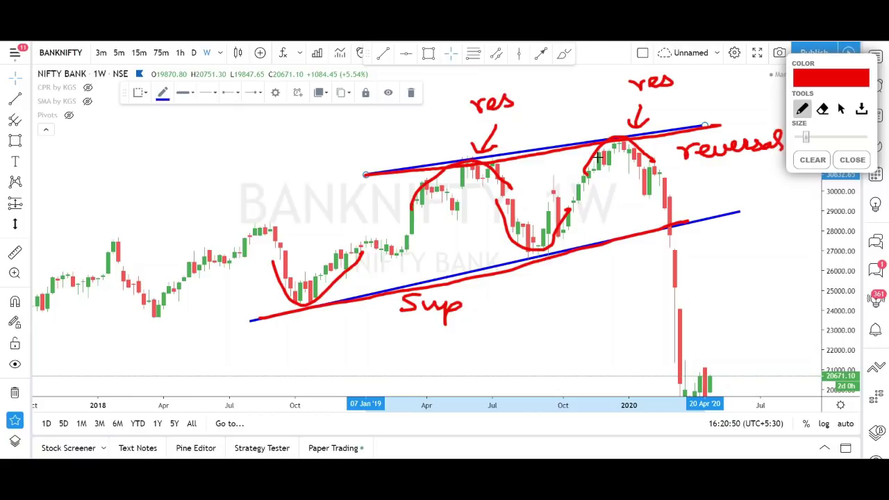
pyautogui.click(851, 160)
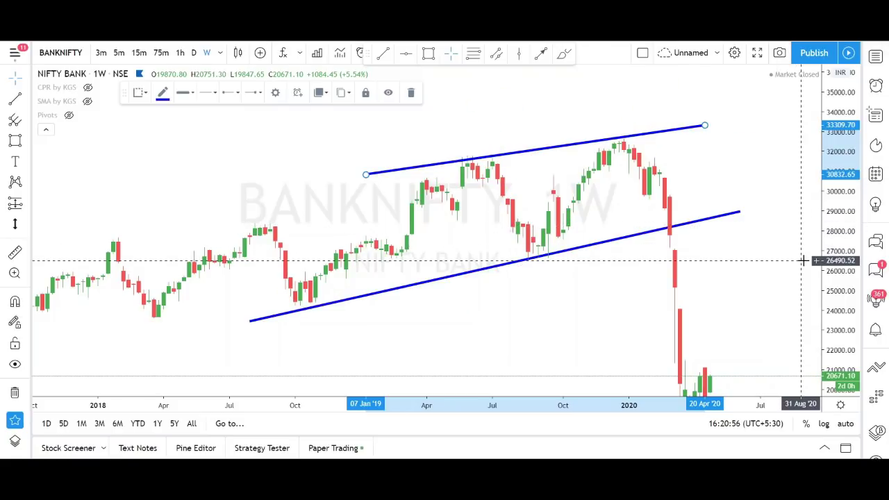
# With the red marker, sketch a cup-and-handle curve under the 2015–2017 candles, draw a line across its highs, and close the marker
pyautogui.moveTo(567, 304); pyautogui.dragTo(676, 267)
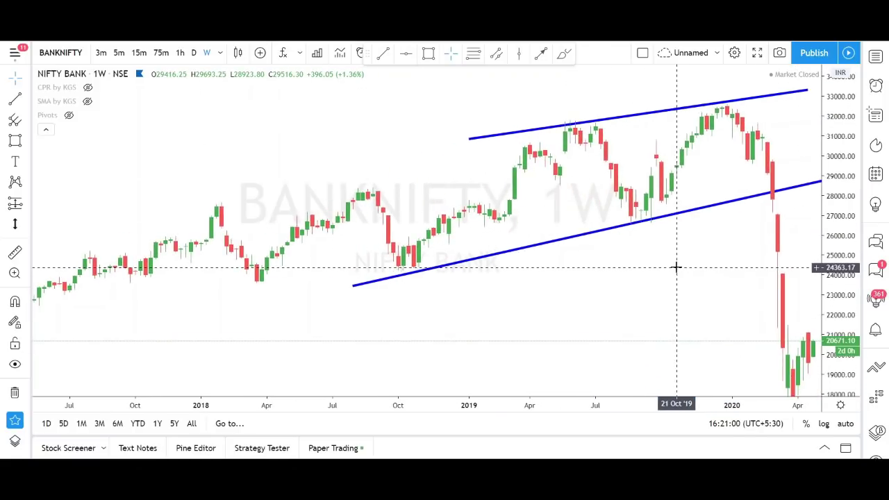
pyautogui.moveTo(605, 278); pyautogui.dragTo(759, 232)
pyautogui.moveTo(408, 300); pyautogui.dragTo(669, 246)
pyautogui.moveTo(766, 226); pyautogui.dragTo(667, 257)
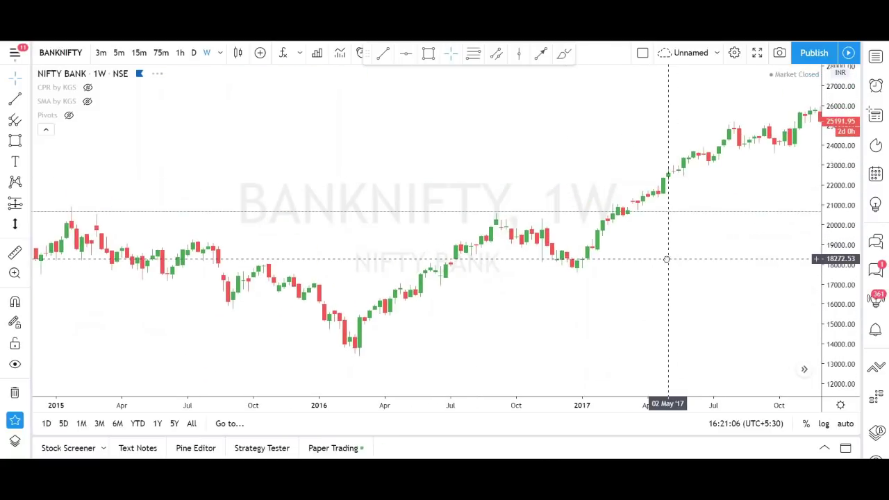
pyautogui.scroll(-3, 666, 258)
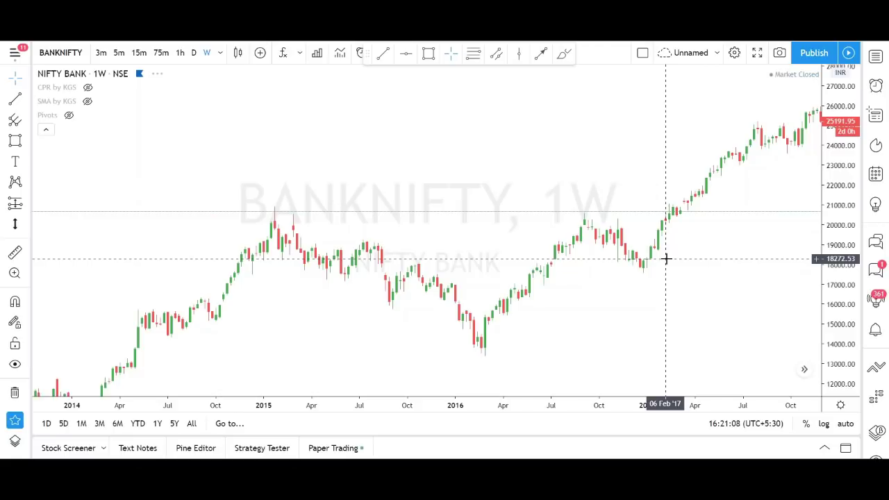
pyautogui.scroll(1, 666, 258)
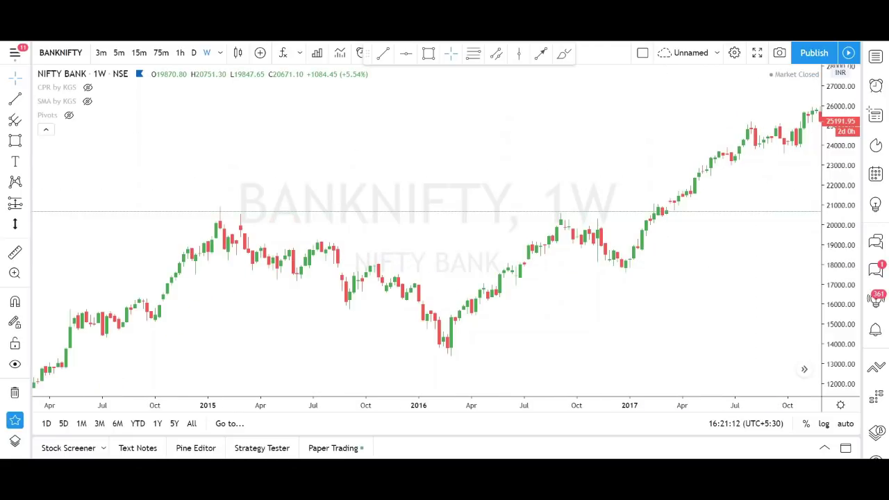
pyautogui.click(819, 20)
pyautogui.moveTo(212, 242)
pyautogui.mouseDown()
pyautogui.moveTo(308, 324)
pyautogui.moveTo(423, 349)
pyautogui.moveTo(524, 279)
pyautogui.moveTo(562, 232)
pyautogui.moveTo(607, 262)
pyautogui.moveTo(655, 236)
pyautogui.moveTo(663, 217)
pyautogui.mouseUp()
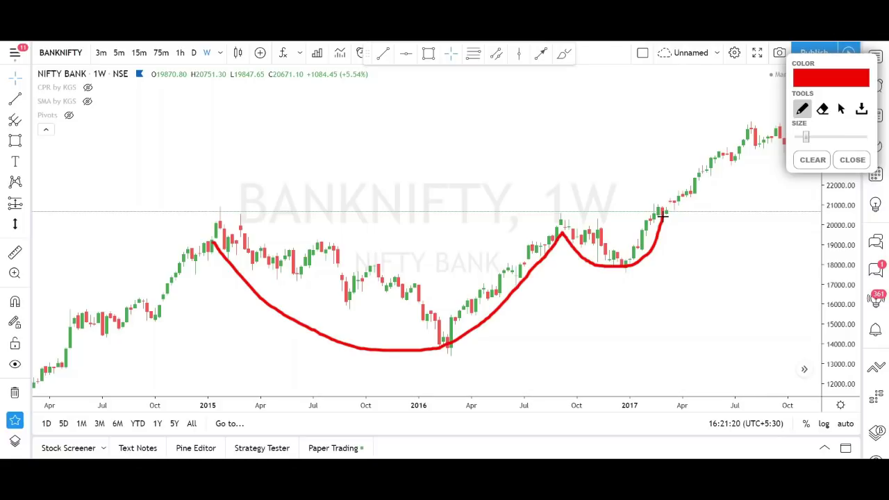
pyautogui.moveTo(210, 213); pyautogui.dragTo(715, 211)
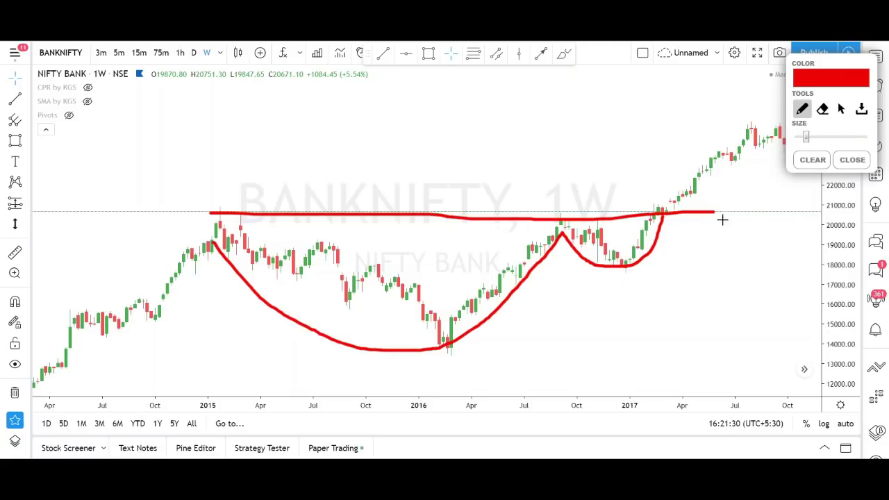
pyautogui.click(852, 159)
# Draw a slightly falling trend line across the 2015 and 2016 highs, from about 21,099 in December 2014 to about 20,225 in August 2017
pyautogui.moveTo(801, 169)
pyautogui.mouseDown()
pyautogui.moveTo(762, 240)
pyautogui.moveTo(640, 260)
pyautogui.moveTo(554, 150)
pyautogui.mouseUp()
pyautogui.scroll(2, 555, 151)
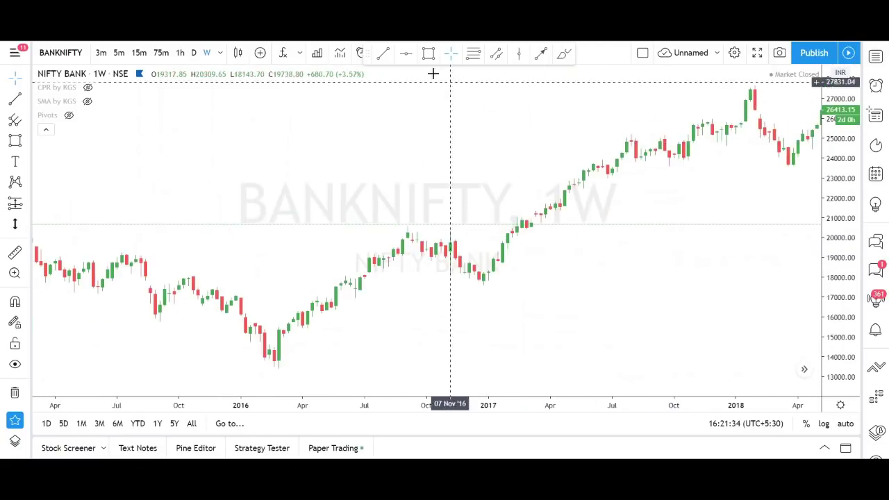
pyautogui.click(384, 54)
pyautogui.click(135, 215)
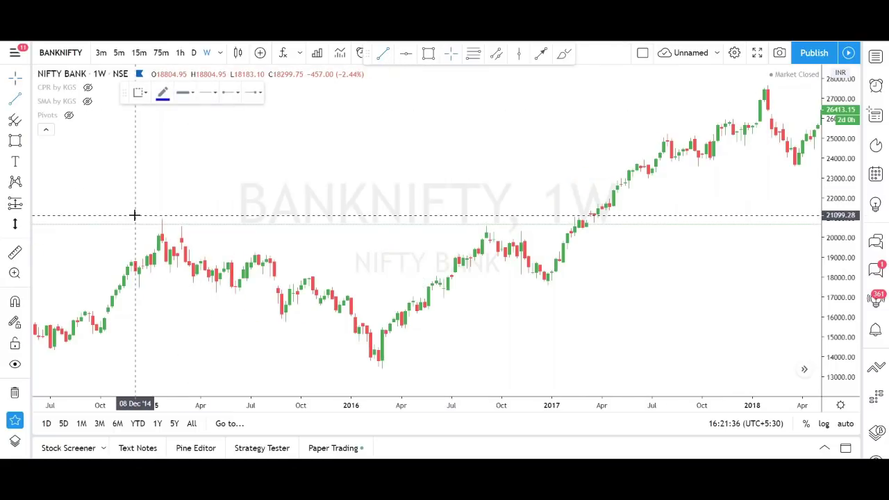
pyautogui.click(671, 233)
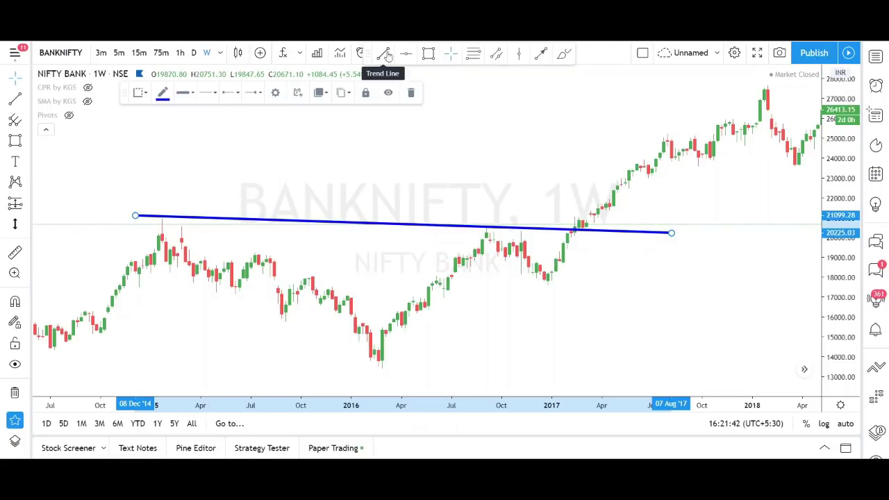
# Draw a rectangle over the trend line at the late-2016 highs, spanning August to December 2016 between about 20,808 and 20,138
pyautogui.click(428, 53)
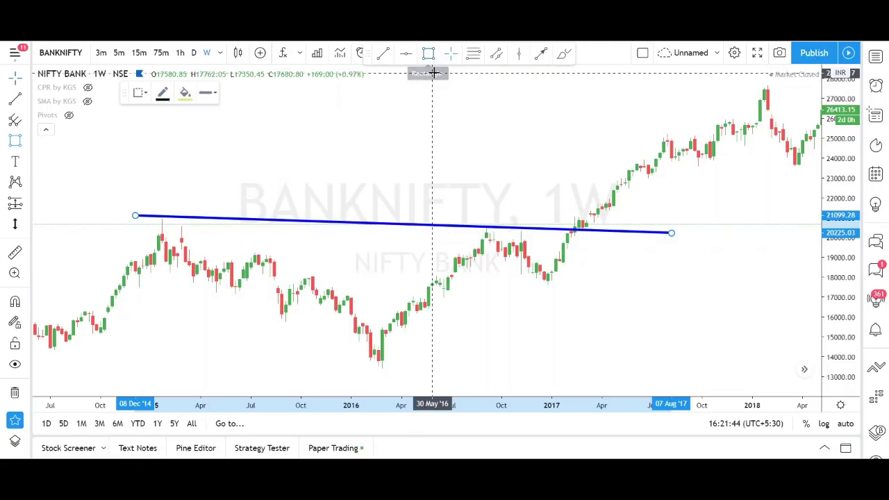
pyautogui.click(472, 222)
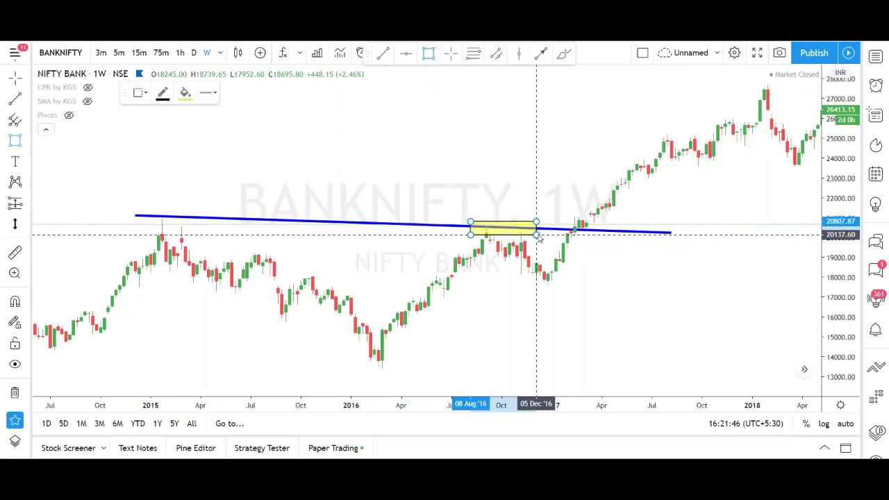
pyautogui.click(536, 234)
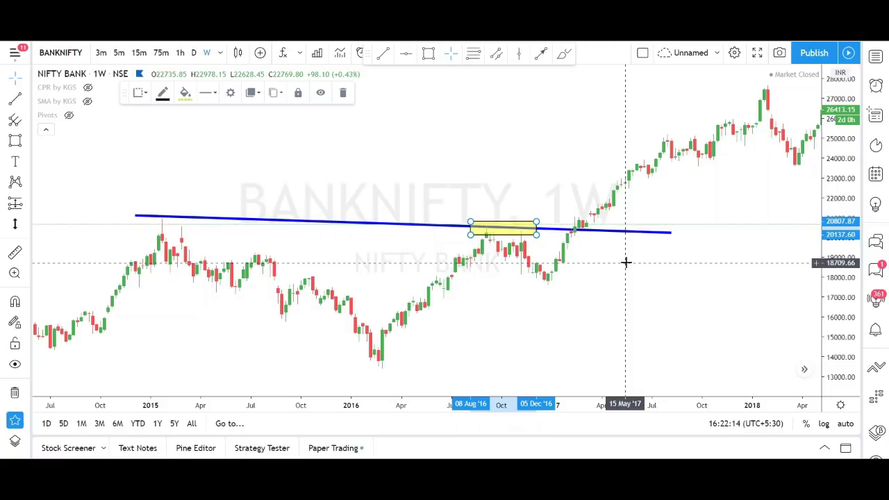
# With the marker, trace the price pattern beneath the trend line from the early 2015 high to the 2017 breakout
pyautogui.scroll(-2, 674, 297)
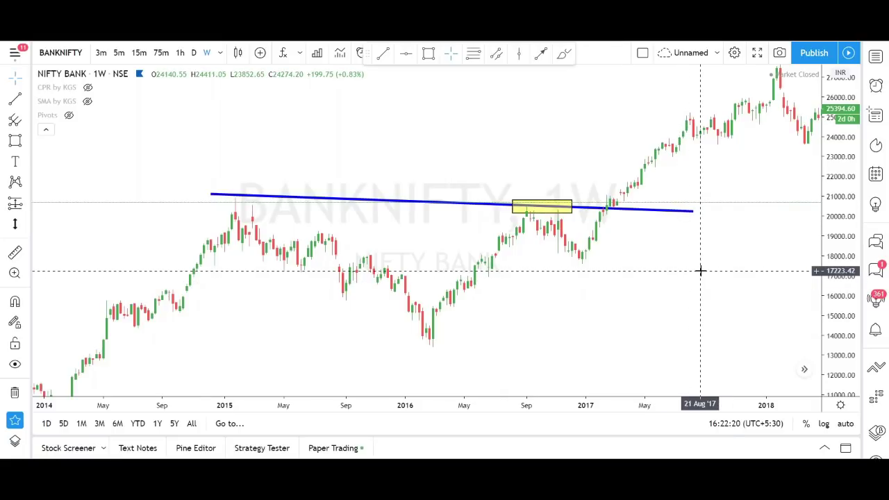
pyautogui.hotkey('alt', 'shift', 'd')
pyautogui.moveTo(229, 201)
pyautogui.mouseDown()
pyautogui.moveTo(252, 262)
pyautogui.moveTo(375, 349)
pyautogui.moveTo(516, 244)
pyautogui.moveTo(620, 229)
pyautogui.moveTo(631, 219)
pyautogui.mouseUp()
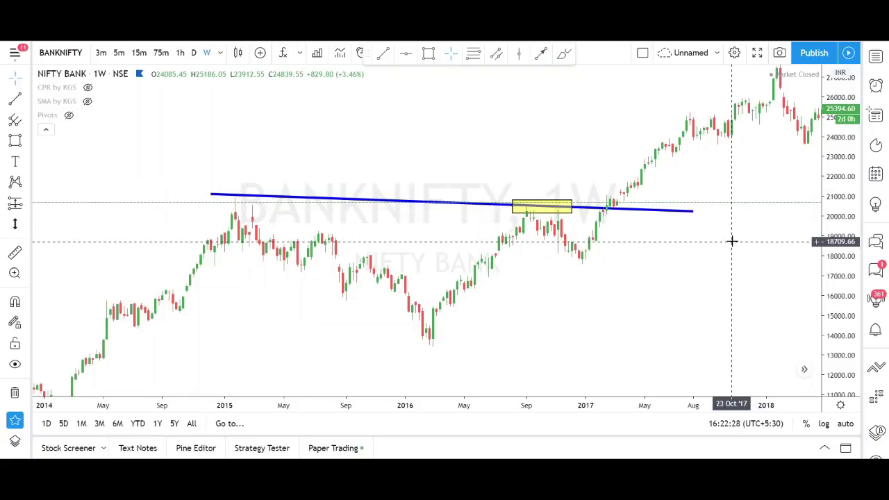
# Remove the trend line and rectangle, and place a horizontal line at about 20,575 on the August 2016 high
pyautogui.moveTo(728, 244); pyautogui.dragTo(686, 244)
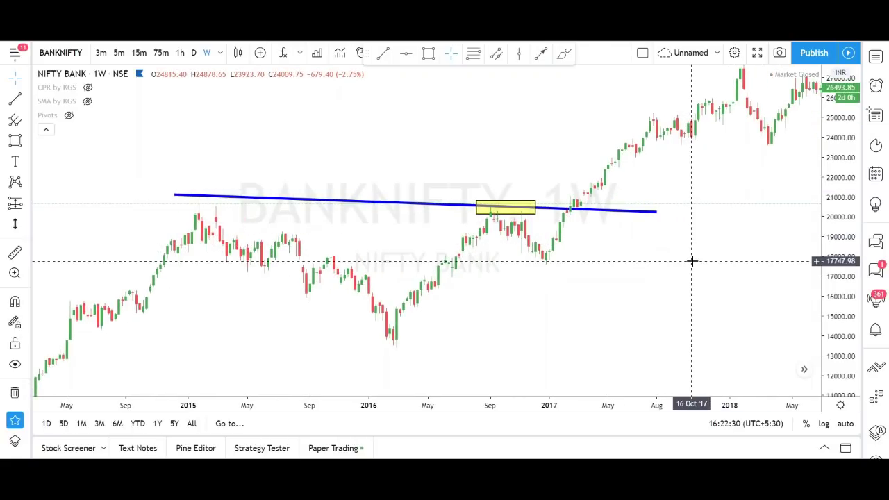
pyautogui.scroll(1, 692, 264)
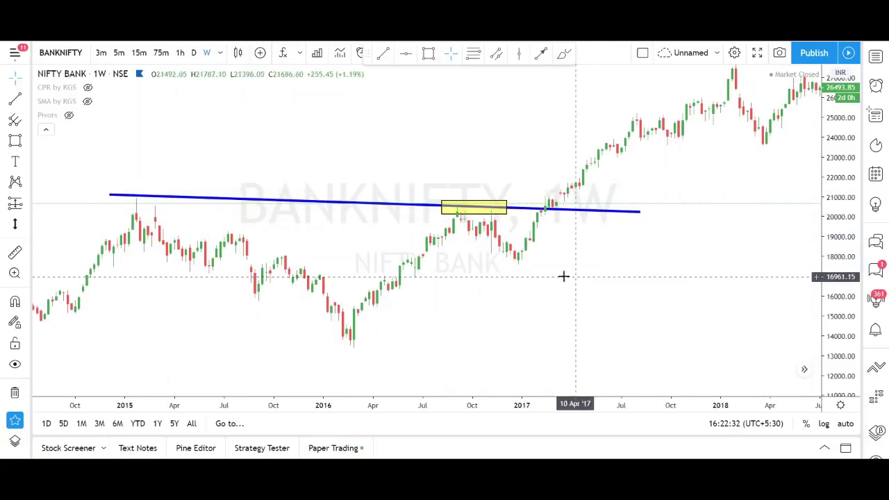
pyautogui.click(14, 393)
pyautogui.click(406, 52)
pyautogui.click(452, 203)
pyautogui.click(454, 204)
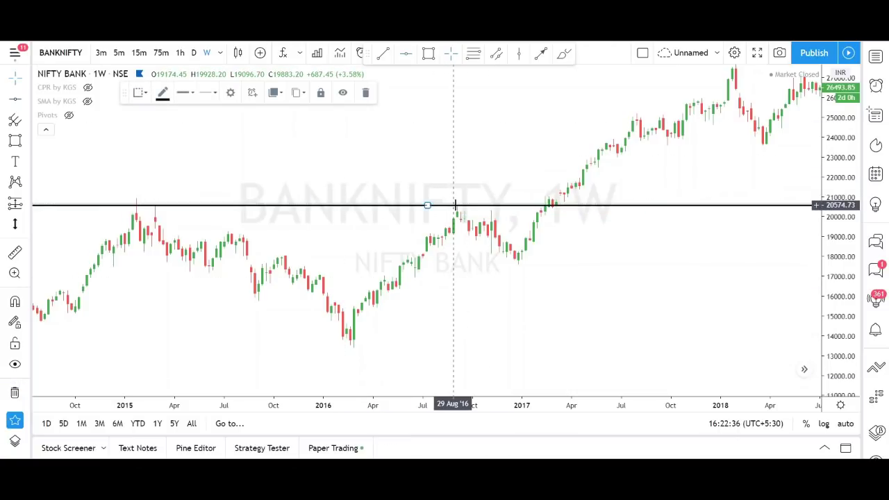
# Draw a falling trend line from about 21,070 in December 2014 to about 19,846 in September 2017, crossing the horizontal line
pyautogui.click(383, 53)
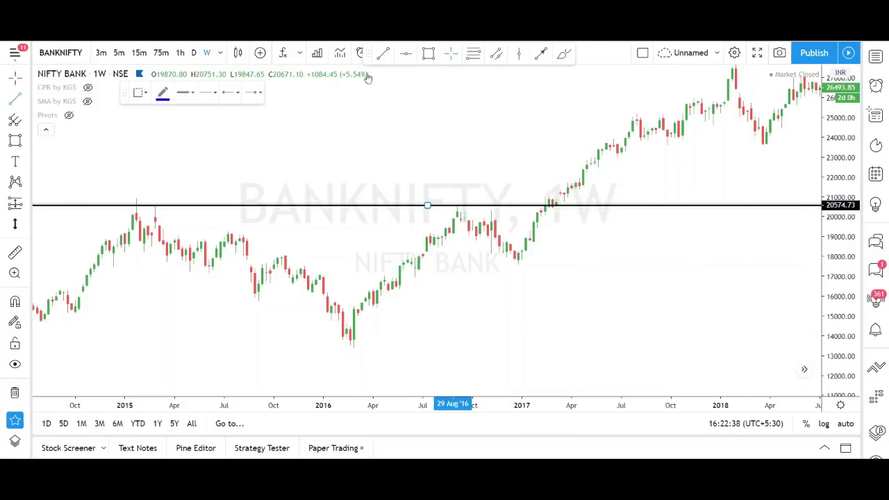
pyautogui.click(113, 196)
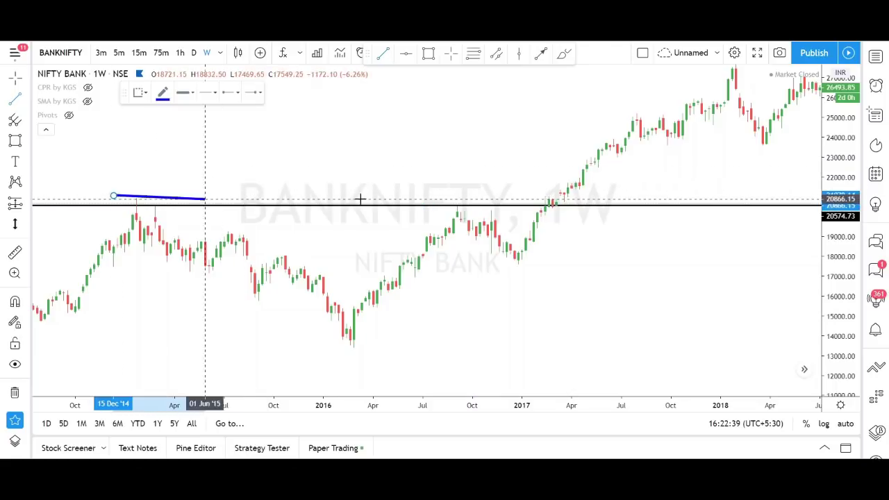
pyautogui.click(666, 220)
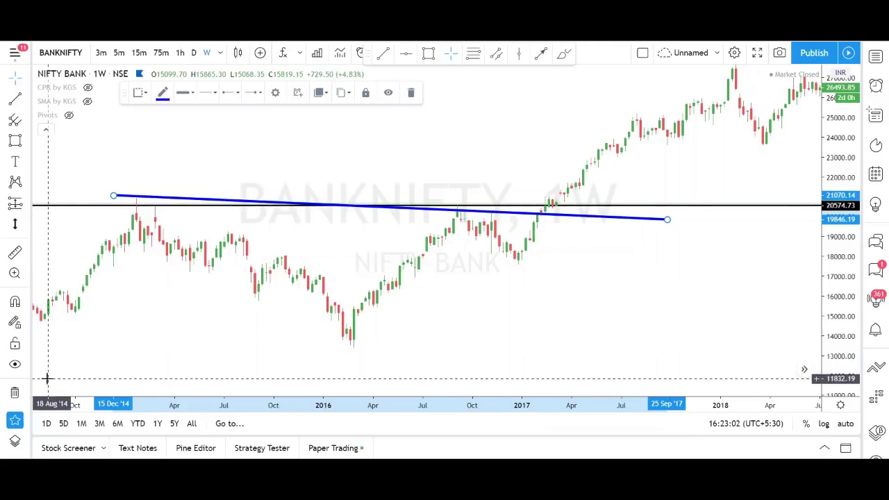
# Remove all drawings, sketch a red head-and-shoulders curve with a rising neckline over the 2014–2015 candles, and close the marker
pyautogui.click(15, 392)
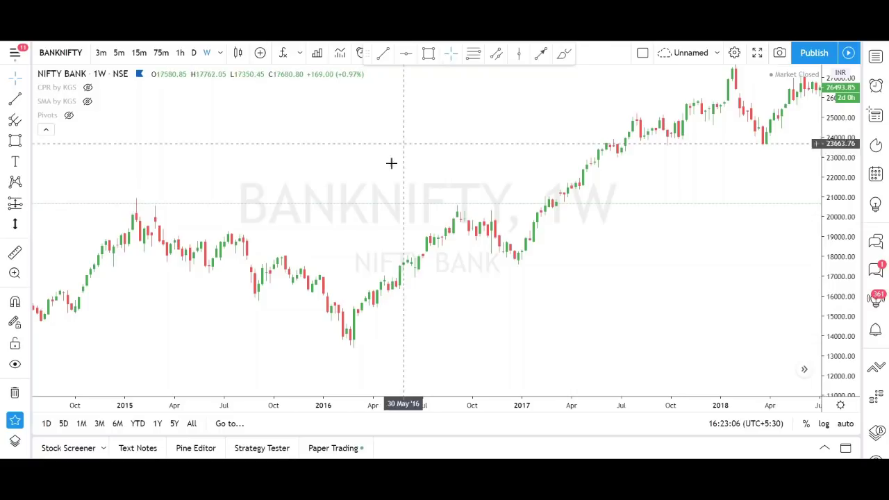
pyautogui.moveTo(351, 218); pyautogui.dragTo(574, 165)
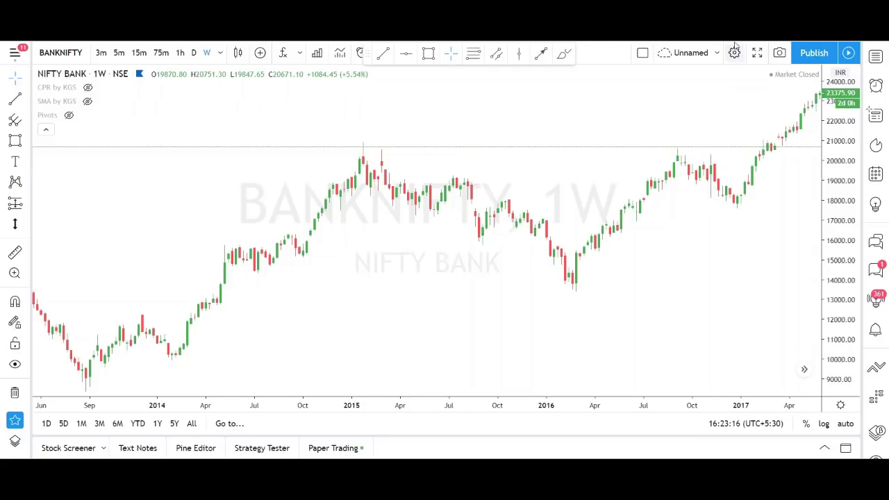
pyautogui.moveTo(221, 285)
pyautogui.mouseDown()
pyautogui.moveTo(259, 244)
pyautogui.moveTo(293, 256)
pyautogui.moveTo(364, 145)
pyautogui.moveTo(404, 205)
pyautogui.moveTo(427, 219)
pyautogui.moveTo(464, 186)
pyautogui.moveTo(473, 212)
pyautogui.mouseUp()
pyautogui.moveTo(193, 300); pyautogui.dragTo(557, 173)
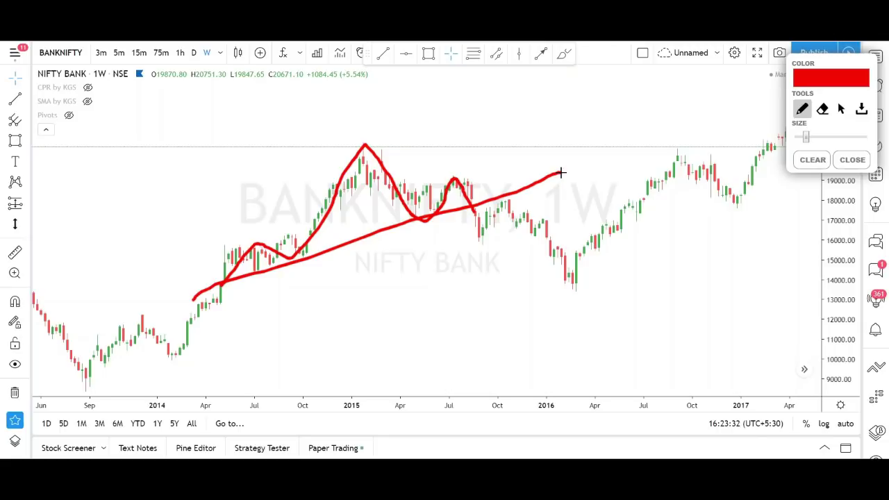
pyautogui.click(852, 160)
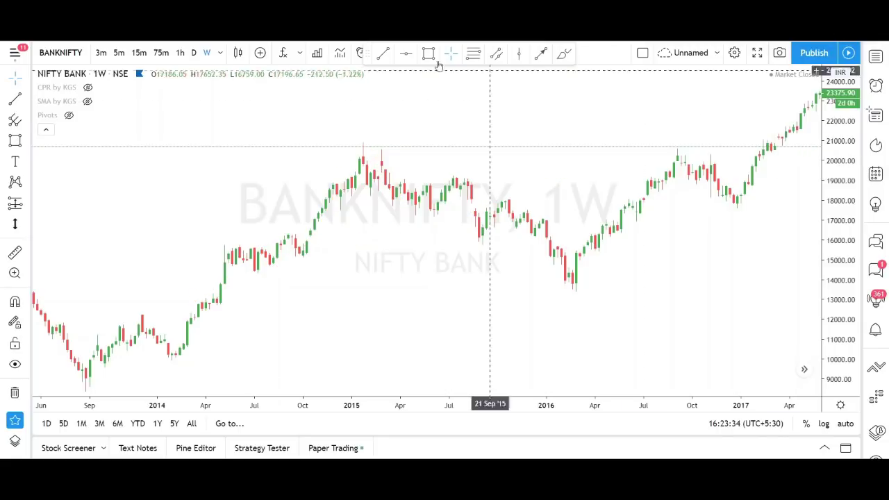
# Draw a rising trend line under the 2014–2015 lows and a falling one from December 2014 across the 2015 highs to meet it
pyautogui.click(383, 53)
pyautogui.click(210, 287)
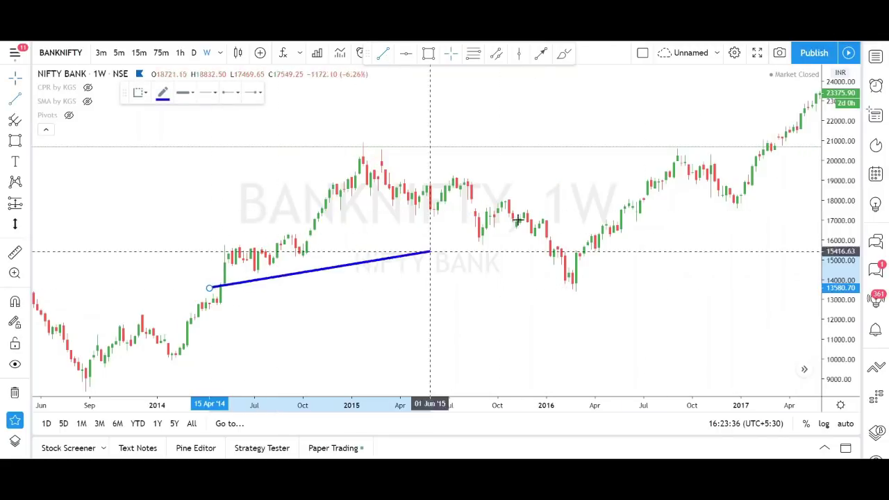
pyautogui.click(557, 175)
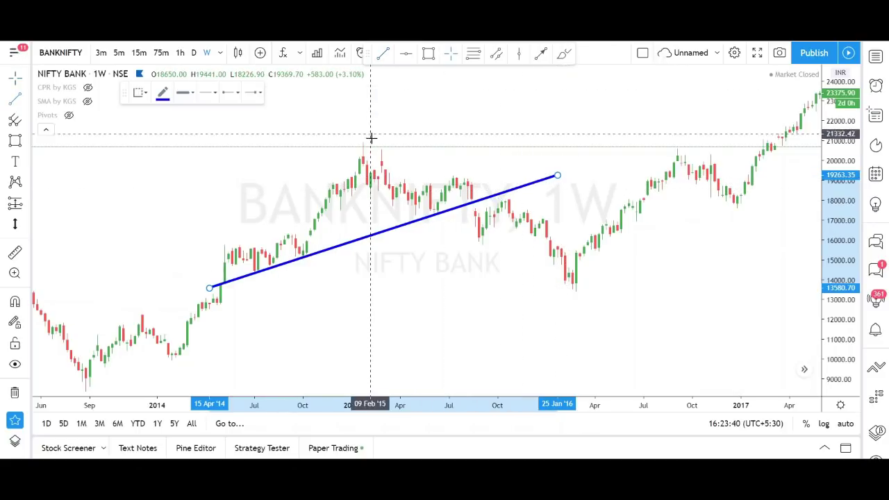
pyautogui.click(341, 134)
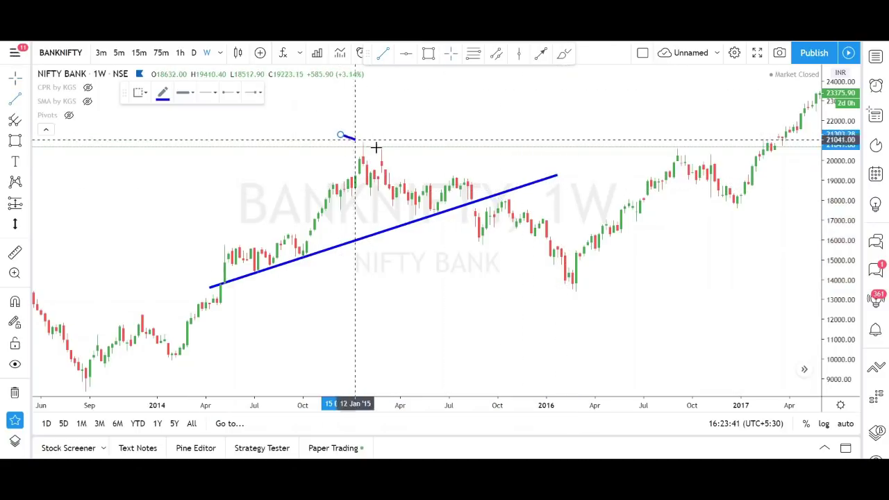
pyautogui.click(515, 188)
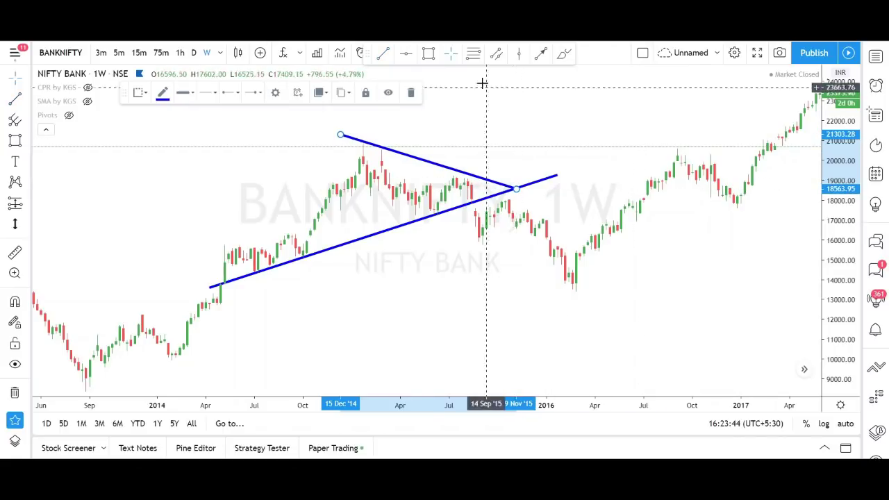
# With the red marker, trace the price swings between the two trend lines from the October 2014 low through both 2015 peaks
pyautogui.hotkey('alt', 'd')
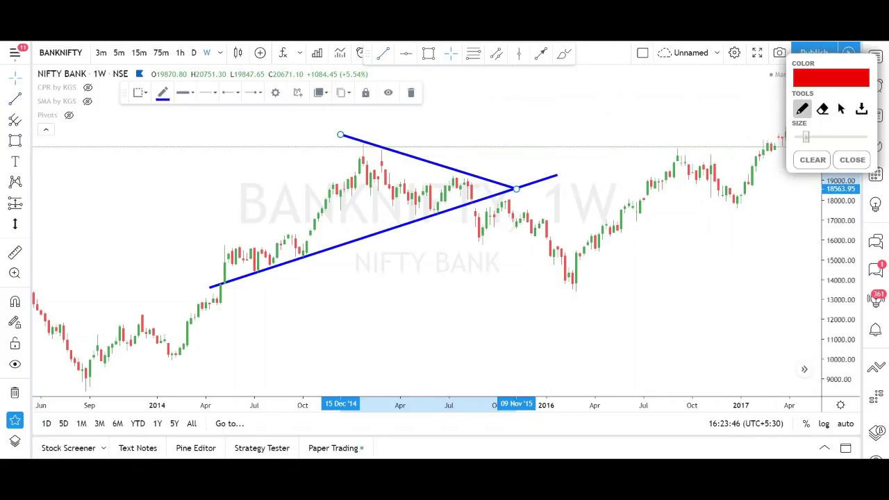
pyautogui.moveTo(294, 254); pyautogui.dragTo(365, 139)
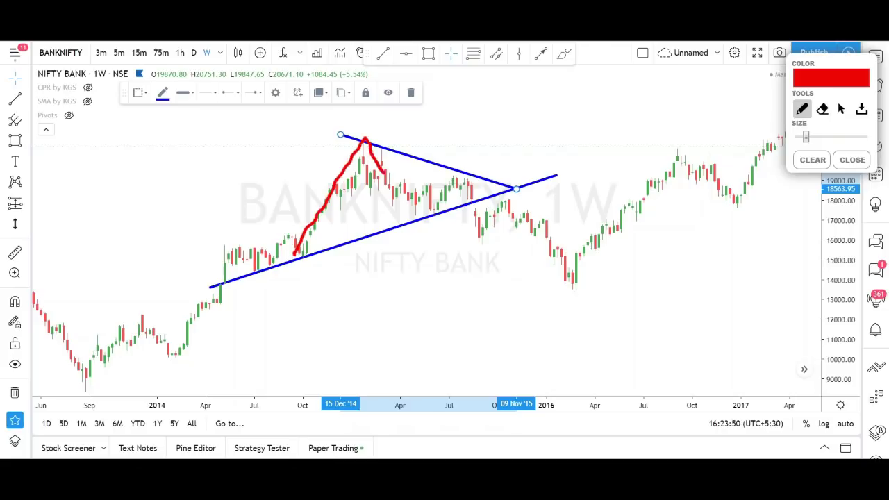
pyautogui.moveTo(394, 183); pyautogui.dragTo(423, 201)
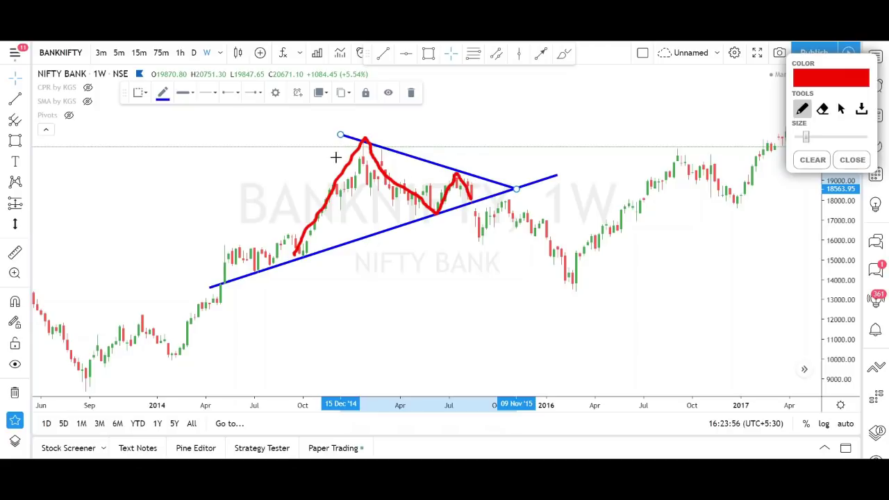
# Draw a red level line at the highest peak labelled "100%" and another at the lower second peak labelled "30%"
pyautogui.moveTo(308, 141); pyautogui.dragTo(474, 139)
pyautogui.moveTo(485, 129); pyautogui.dragTo(519, 125)
pyautogui.moveTo(533, 119); pyautogui.dragTo(517, 136)
pyautogui.moveTo(532, 130); pyautogui.dragTo(531, 132)
pyautogui.click(539, 131)
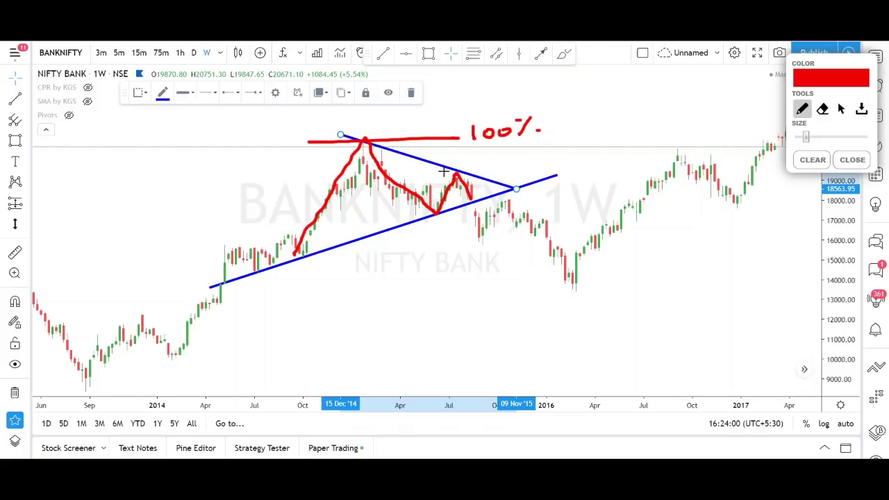
pyautogui.moveTo(433, 169); pyautogui.dragTo(504, 169)
pyautogui.moveTo(522, 157); pyautogui.dragTo(530, 166)
pyautogui.moveTo(533, 154); pyautogui.dragTo(533, 153)
pyautogui.click(544, 160)
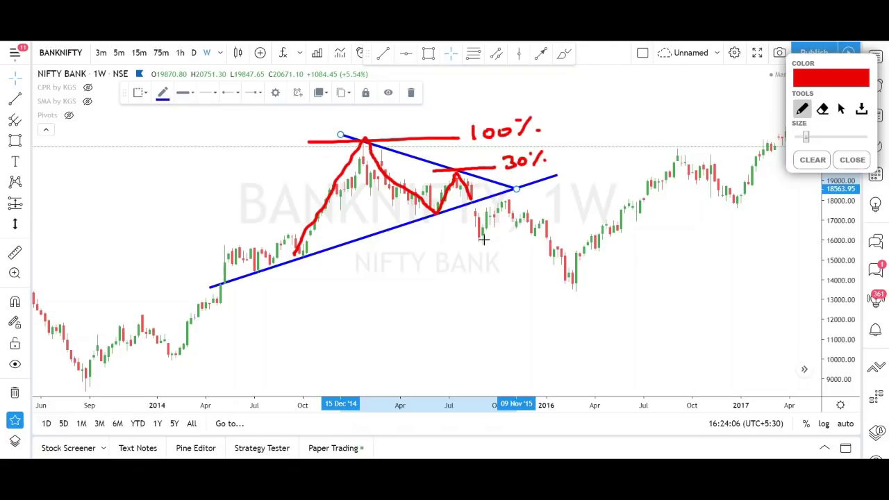
# Write "Bears" in red beneath the rising trend line, and close the marker
pyautogui.moveTo(363, 250)
pyautogui.mouseDown()
pyautogui.moveTo(377, 254)
pyautogui.moveTo(364, 265)
pyautogui.mouseUp()
pyautogui.moveTo(389, 261)
pyautogui.mouseDown()
pyautogui.moveTo(450, 257)
pyautogui.moveTo(463, 265)
pyautogui.mouseUp()
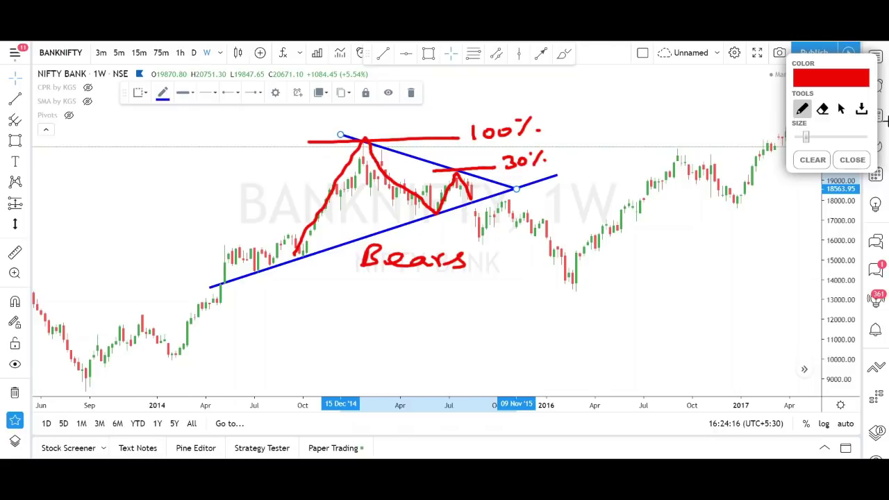
pyautogui.click(853, 161)
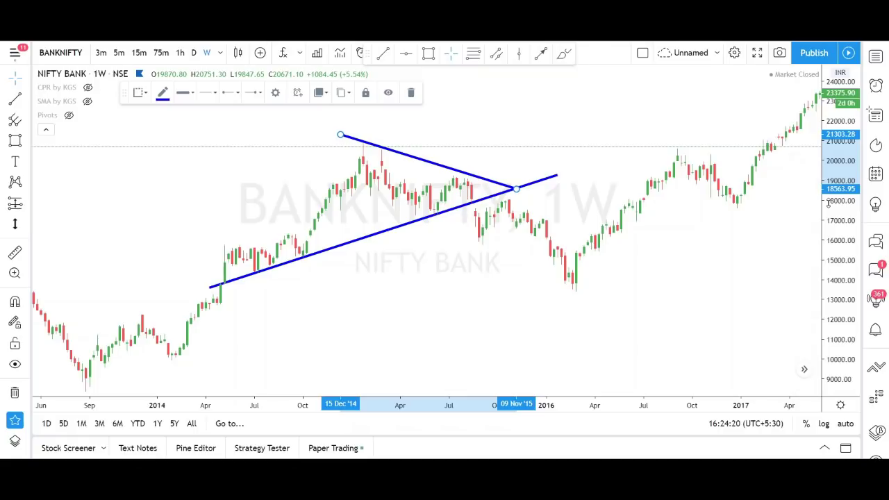
# Mark three yellow rectangles on the rising trend line, covering June–November 2014, the mid-2015 low and late July–early September 2015
pyautogui.click(429, 53)
pyautogui.click(243, 267)
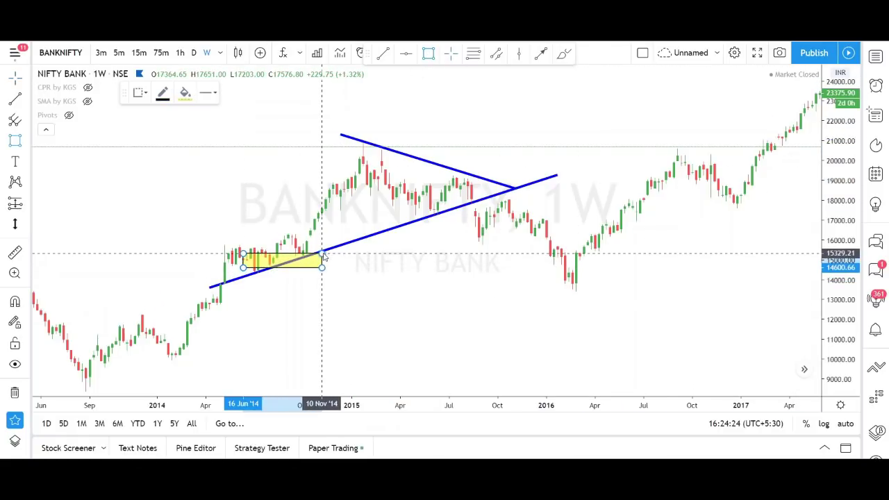
pyautogui.click(321, 253)
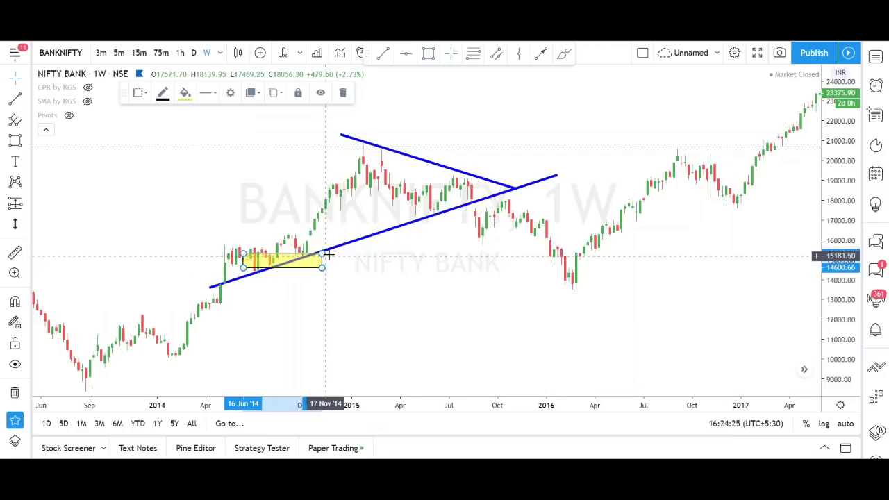
pyautogui.click(426, 208)
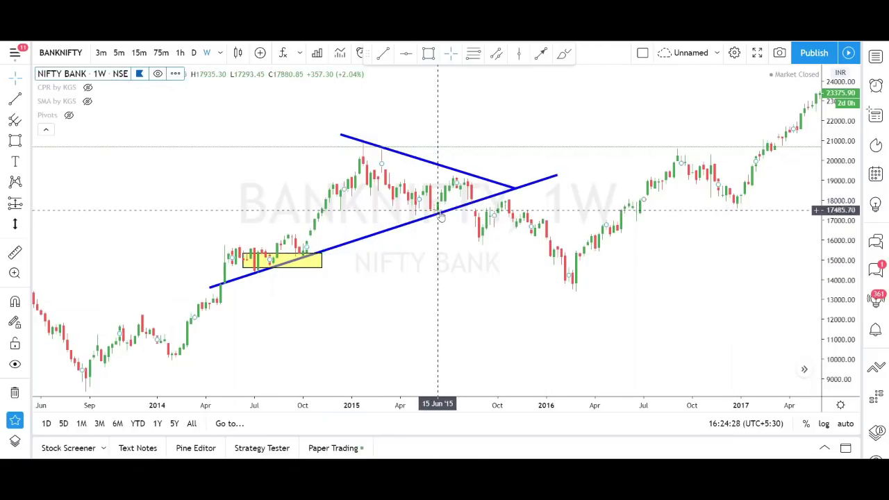
pyautogui.hotkey('alt', 'shift', 'r')
pyautogui.click(418, 202)
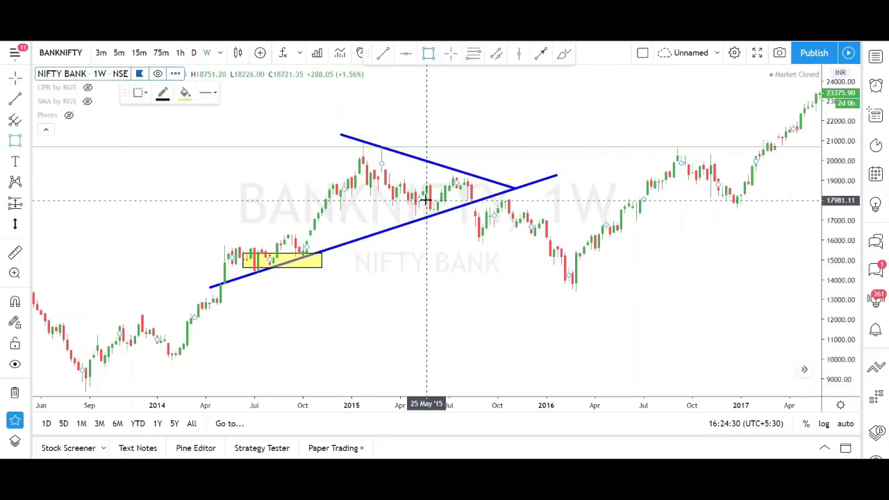
pyautogui.click(444, 220)
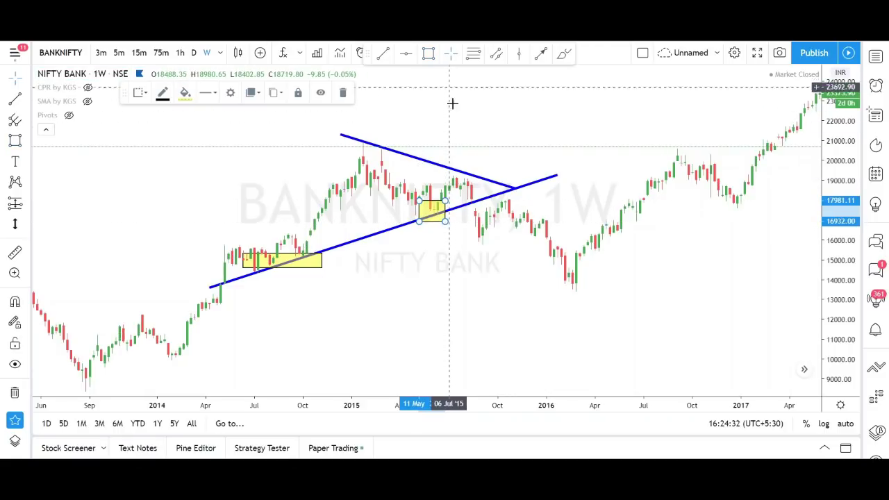
pyautogui.hotkey('alt', 'shift', 'r')
pyautogui.click(459, 195)
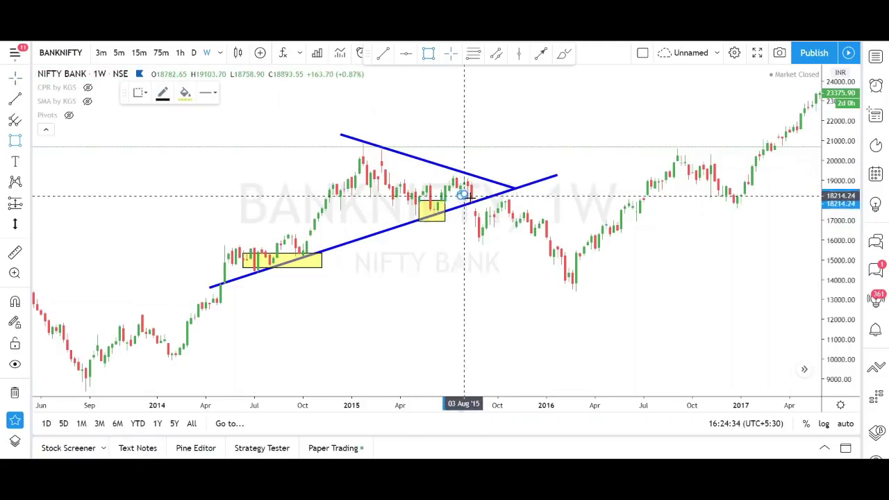
pyautogui.click(483, 206)
# Draw a blue arrow from below the rising trend line up to the August 2015 breakdown point
pyautogui.click(541, 54)
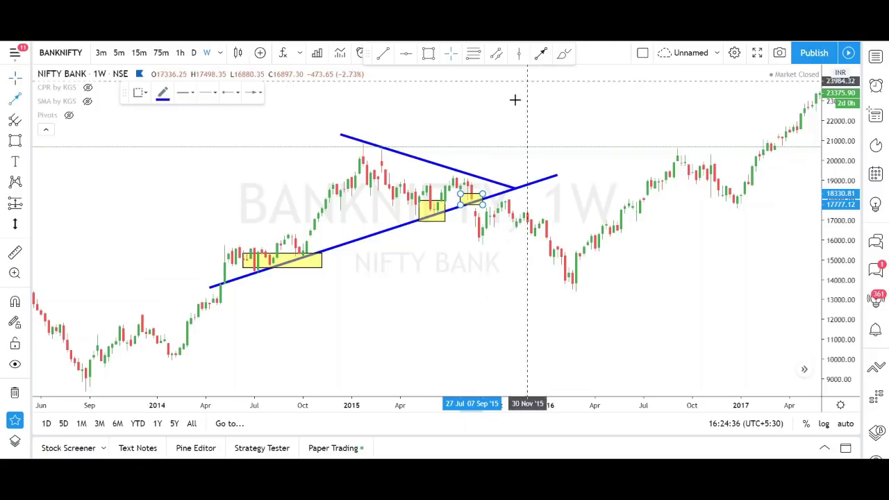
pyautogui.click(408, 266)
pyautogui.click(467, 217)
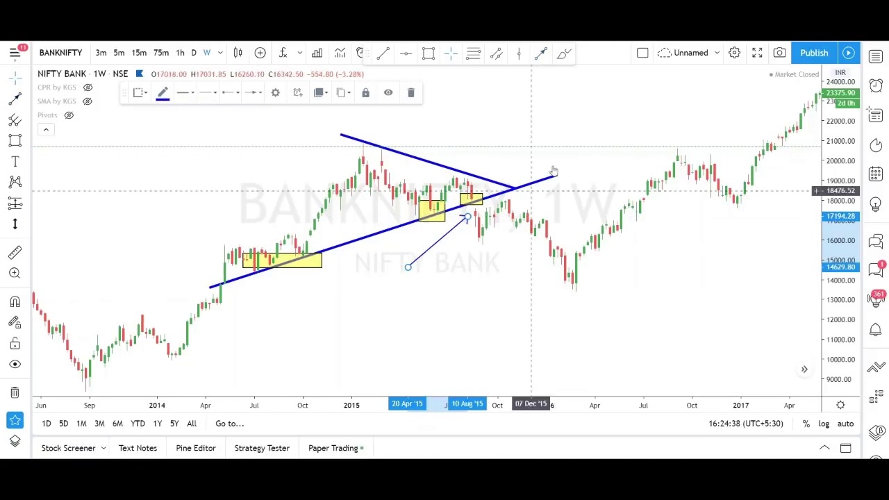
pyautogui.click(611, 111)
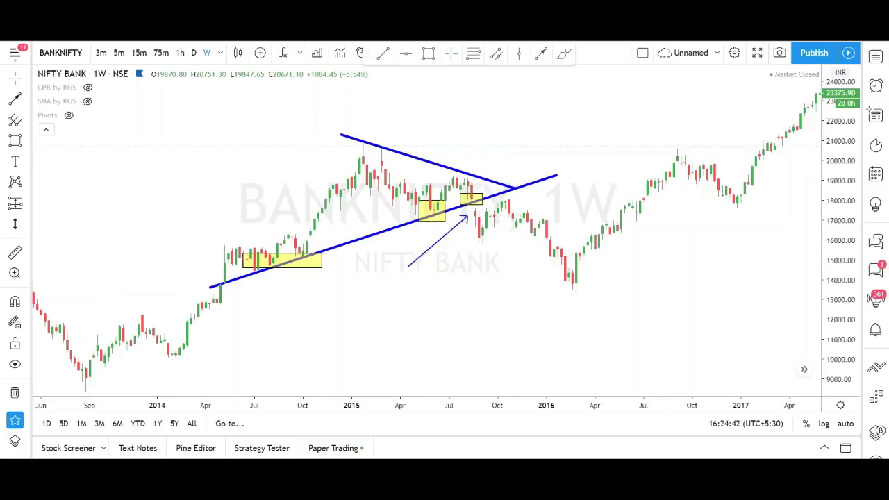
# With the red marker, label the rising line "Sup line", trace the late-2015 rebound, point an arrow labelled "Res" at it, and clear the marks
pyautogui.hotkey('alt', 'shift', 'd')
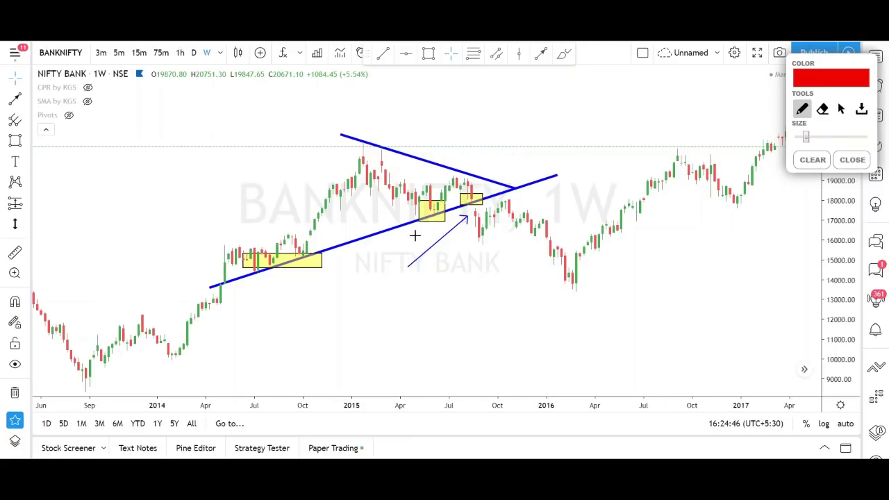
pyautogui.moveTo(361, 245)
pyautogui.mouseDown()
pyautogui.moveTo(347, 256)
pyautogui.moveTo(424, 238)
pyautogui.mouseUp()
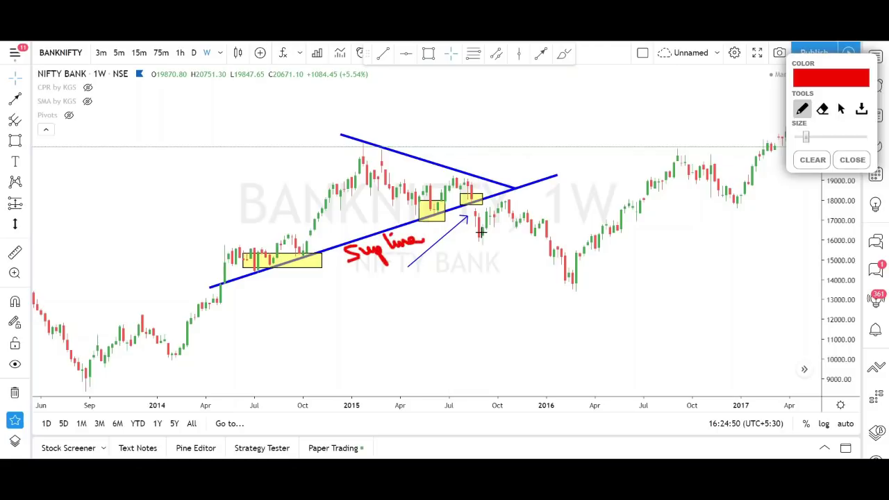
pyautogui.moveTo(515, 209); pyautogui.dragTo(535, 223)
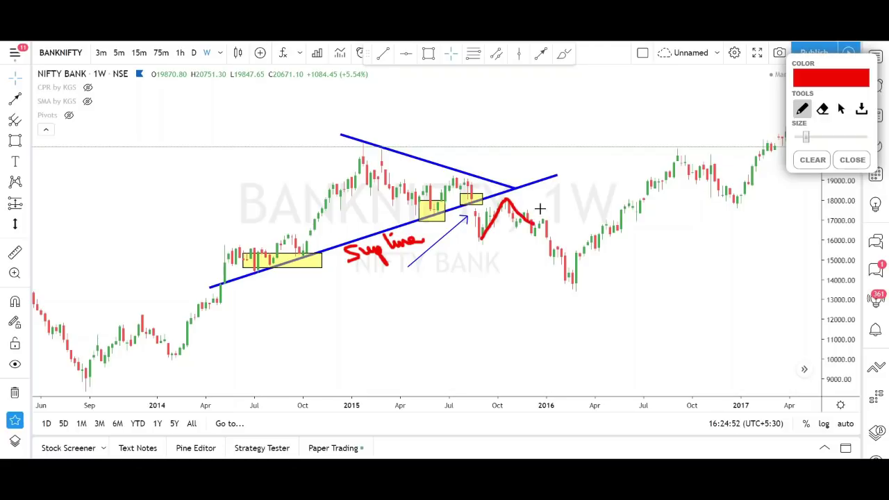
pyautogui.moveTo(589, 180); pyautogui.dragTo(530, 191)
pyautogui.moveTo(559, 152)
pyautogui.mouseDown()
pyautogui.moveTo(561, 169)
pyautogui.moveTo(599, 166)
pyautogui.mouseUp()
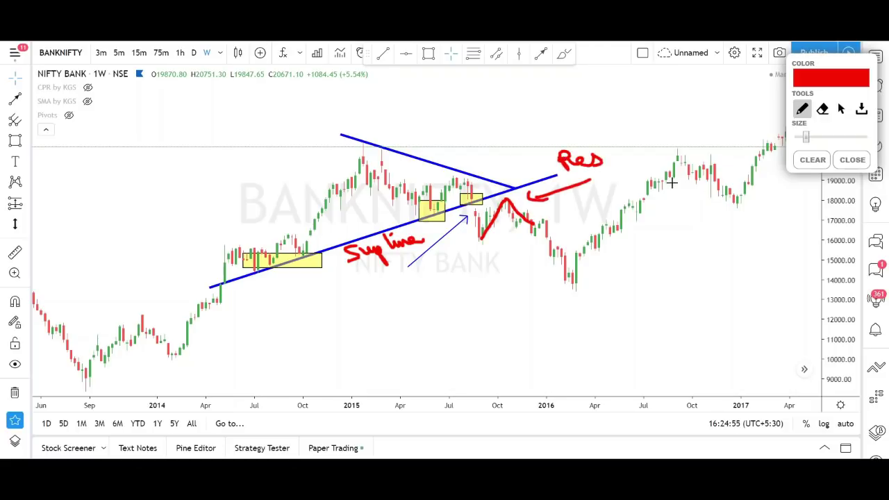
pyautogui.click(805, 162)
# Write "Sup → Res = Bear" in red above the trend lines, and close the marker
pyautogui.moveTo(426, 97)
pyautogui.mouseDown()
pyautogui.moveTo(405, 124)
pyautogui.moveTo(549, 97)
pyautogui.moveTo(571, 111)
pyautogui.moveTo(611, 103)
pyautogui.mouseUp()
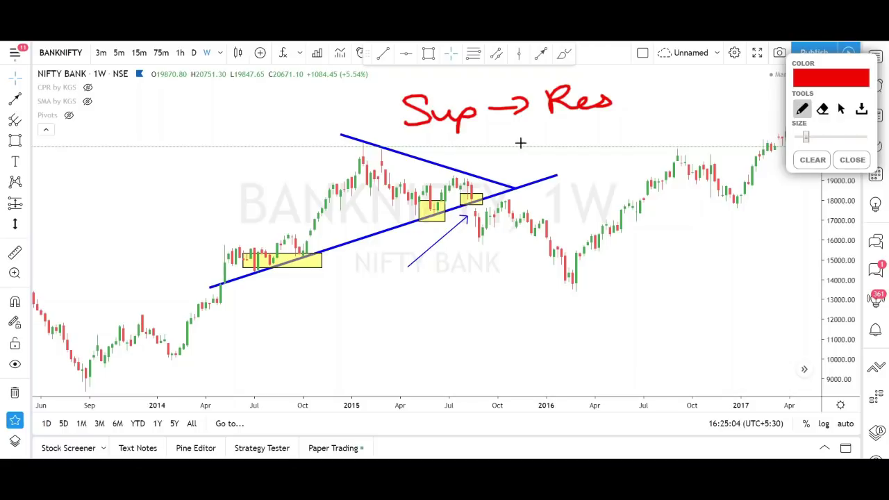
pyautogui.moveTo(494, 136)
pyautogui.mouseDown()
pyautogui.moveTo(517, 135)
pyautogui.moveTo(530, 148)
pyautogui.moveTo(608, 130)
pyautogui.mouseUp()
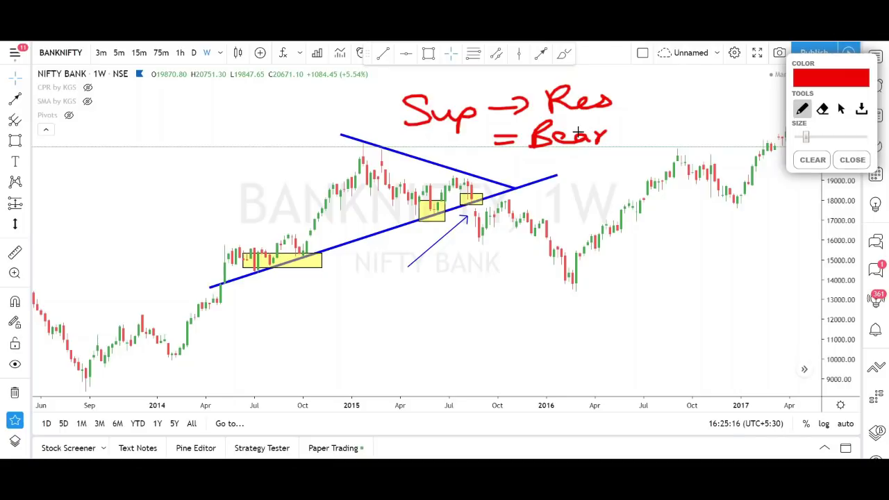
pyautogui.click(846, 164)
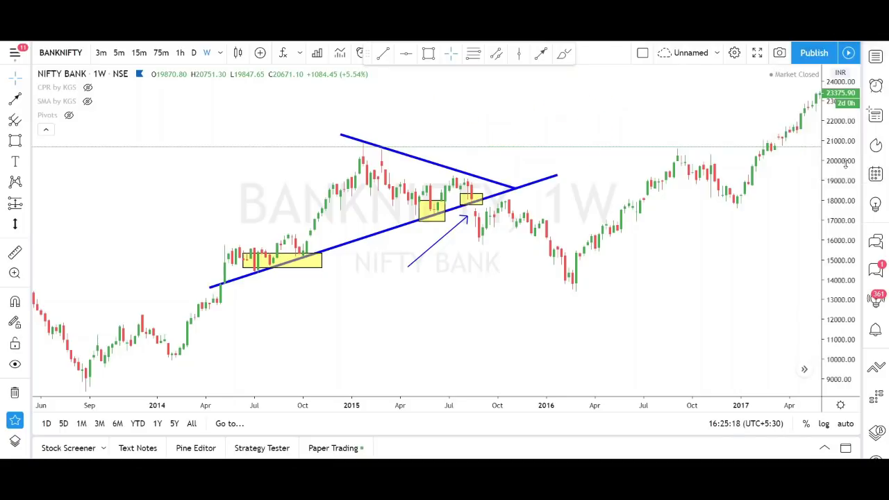
# Clear the chart's drawings, trace the 2014–2015 head-and-shoulders outline and its rising neckline in red, and close the marker
pyautogui.hotkey('ctrl', 'alt', 'h')
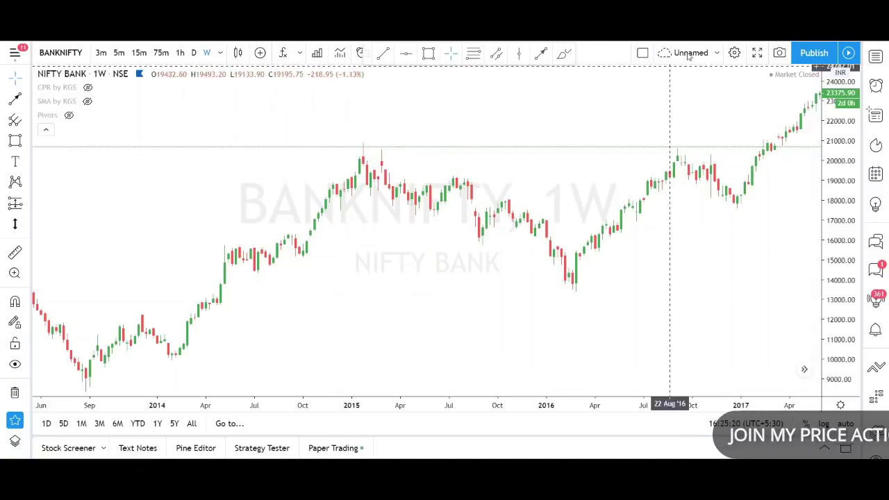
pyautogui.hotkey('alt', 'shift', 'd')
pyautogui.moveTo(219, 290)
pyautogui.mouseDown()
pyautogui.moveTo(248, 257)
pyautogui.moveTo(314, 233)
pyautogui.moveTo(363, 139)
pyautogui.moveTo(417, 202)
pyautogui.moveTo(481, 211)
pyautogui.mouseUp()
pyautogui.moveTo(215, 288); pyautogui.dragTo(525, 187)
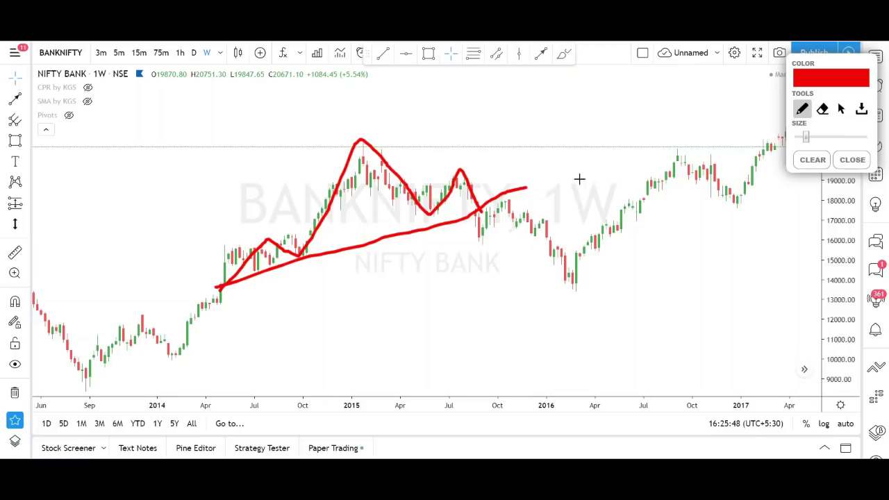
pyautogui.click(852, 159)
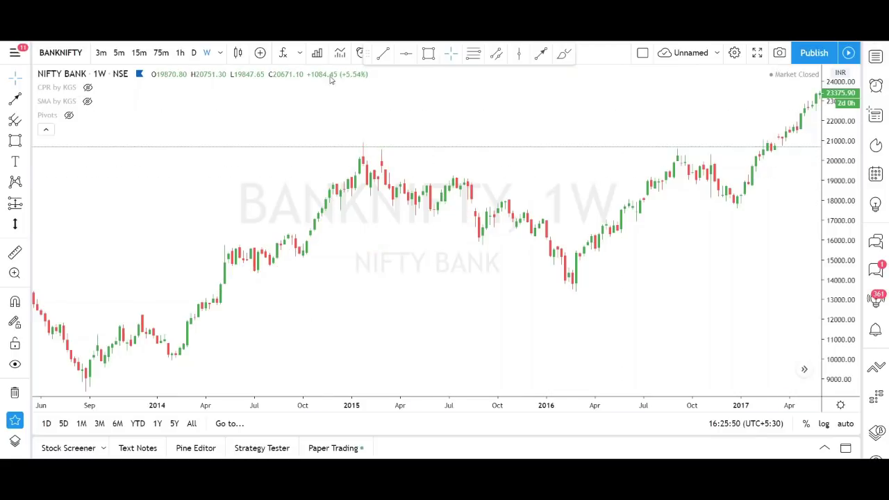
# Draw a rising neckline trend line from 15 April 2014 at about 13,580 to 18 January 2016 at about 19,000
pyautogui.click(383, 52)
pyautogui.click(210, 288)
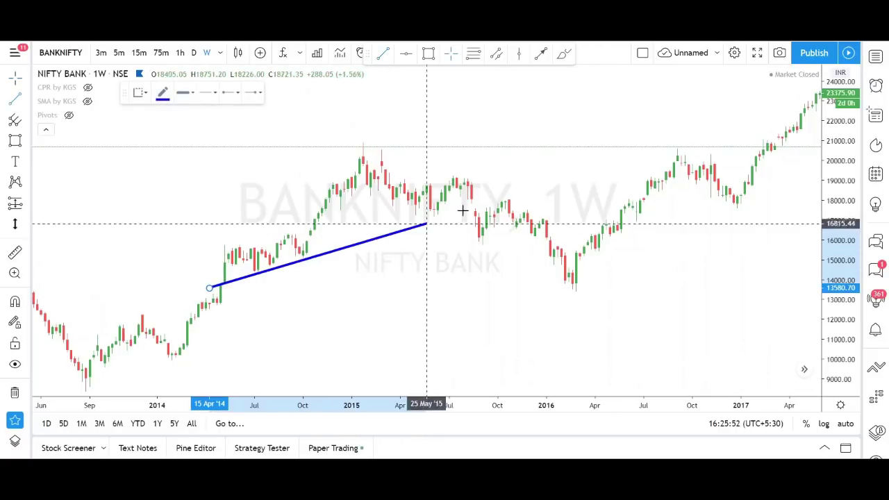
pyautogui.click(553, 180)
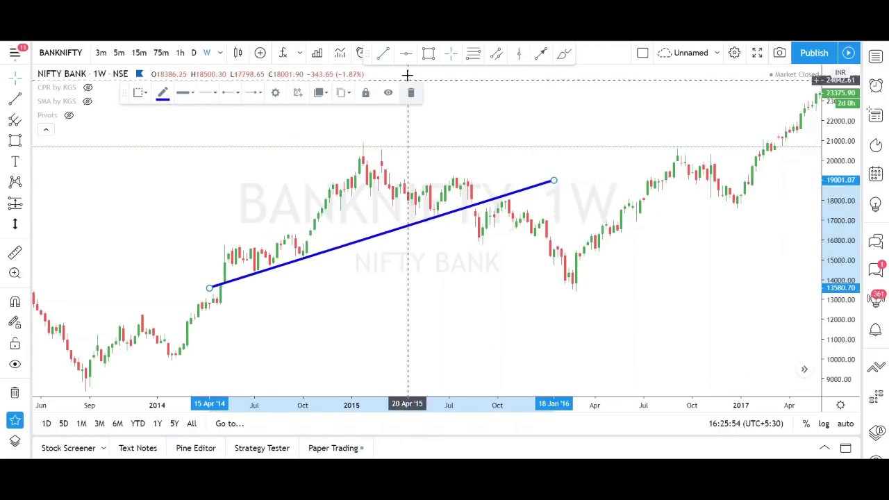
# Add horizontal support lines at about 17,165 on the June 2015 low and about 14,717 beneath the 2014 lows
pyautogui.click(406, 53)
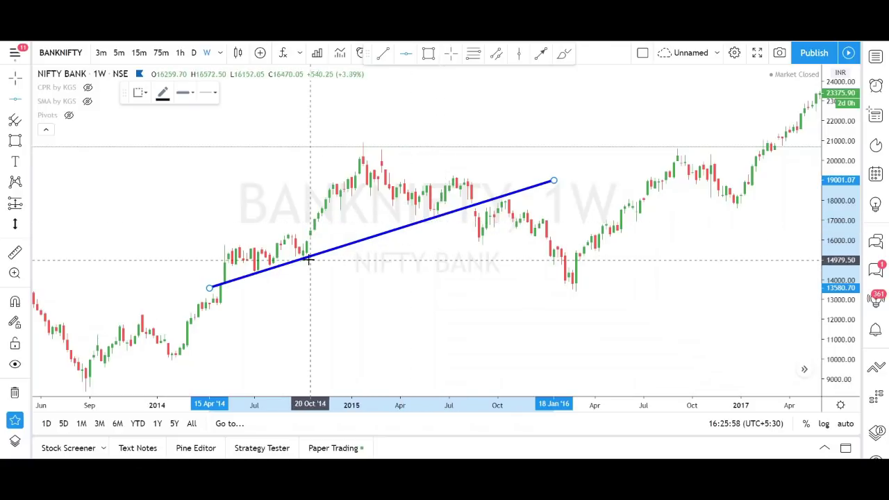
pyautogui.click(428, 216)
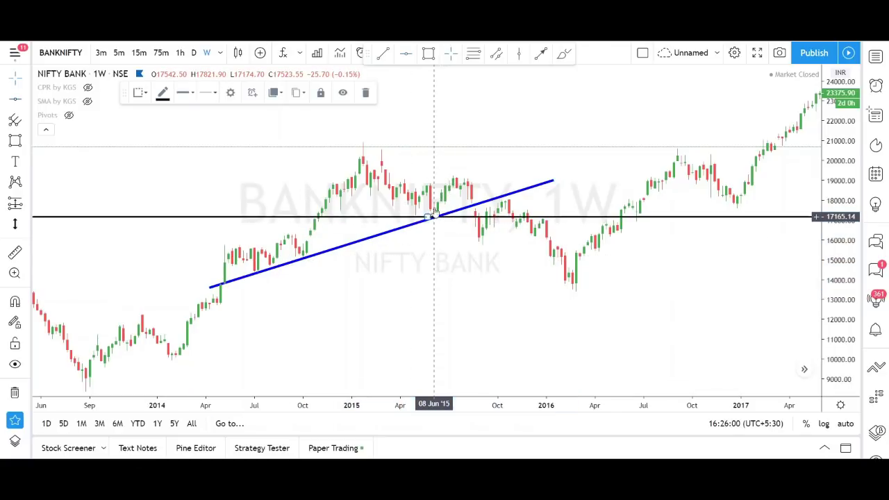
pyautogui.click(299, 265)
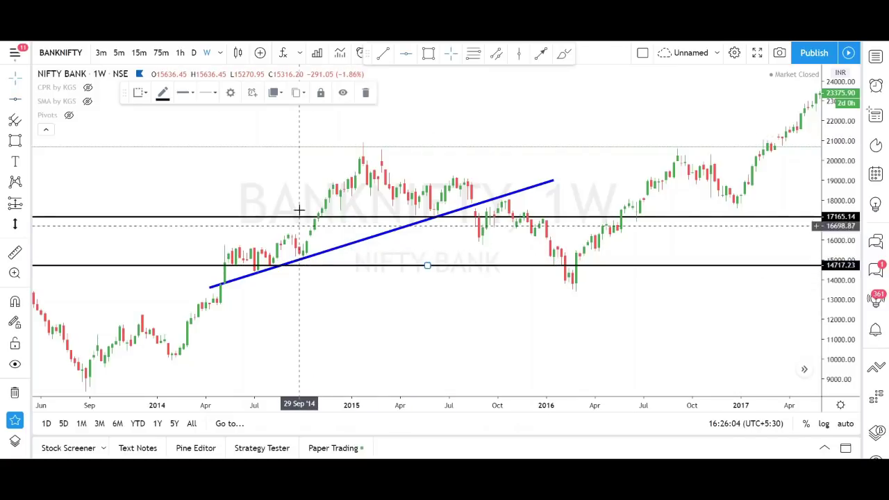
# Add lower horizontal support lines at about 10,142, 11,074 and 12,298 from the 2013–2014 price levels
pyautogui.scroll(-1, 286, 264)
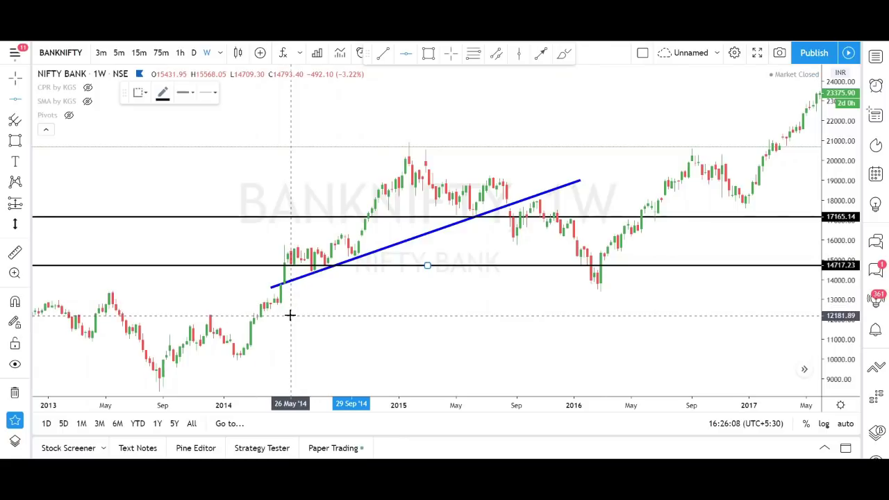
pyautogui.scroll(-1, 291, 312)
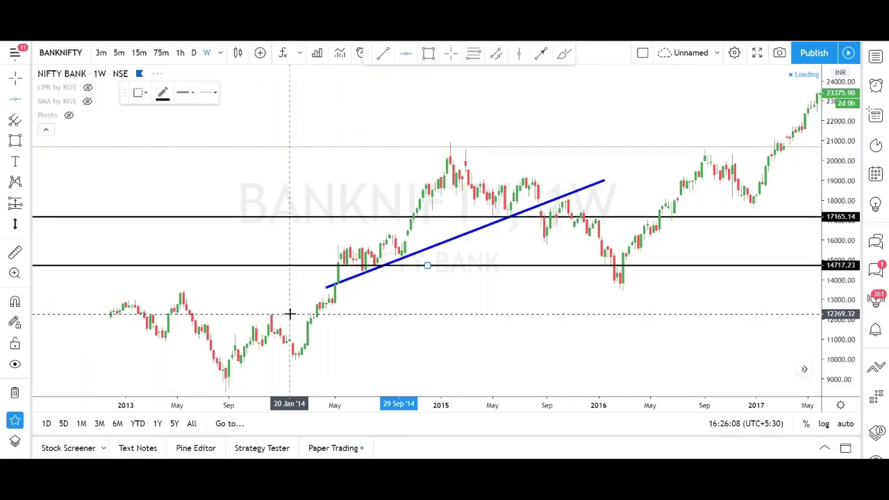
pyautogui.click(298, 356)
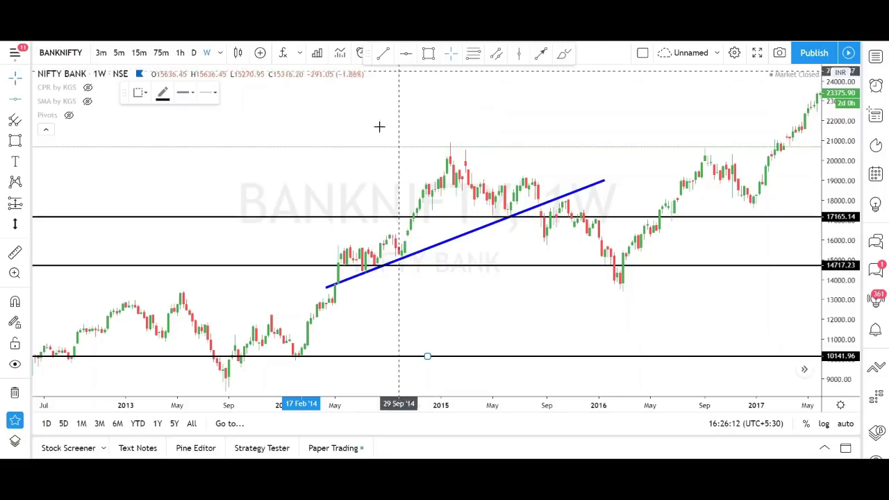
pyautogui.click(165, 338)
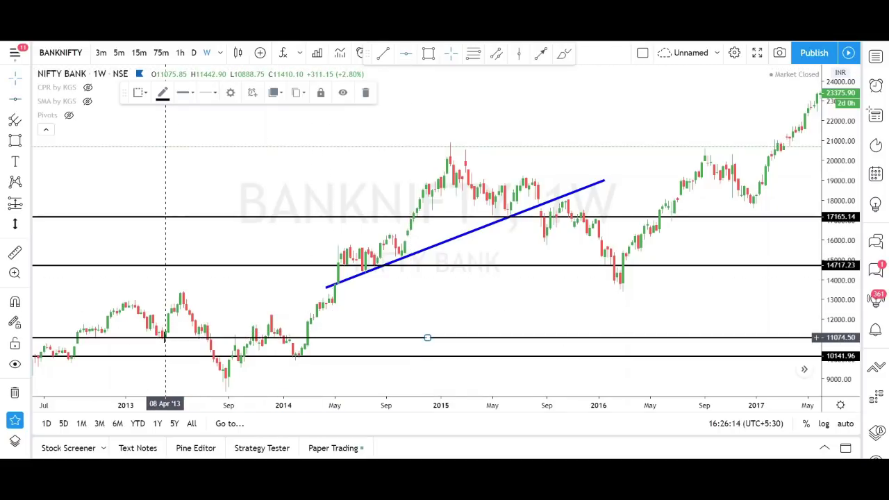
pyautogui.hotkey('alt', 'h')
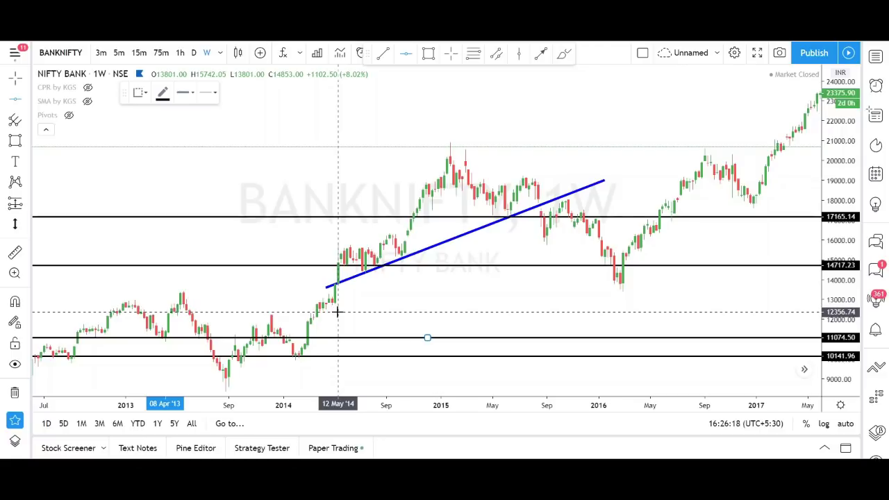
pyautogui.click(338, 312)
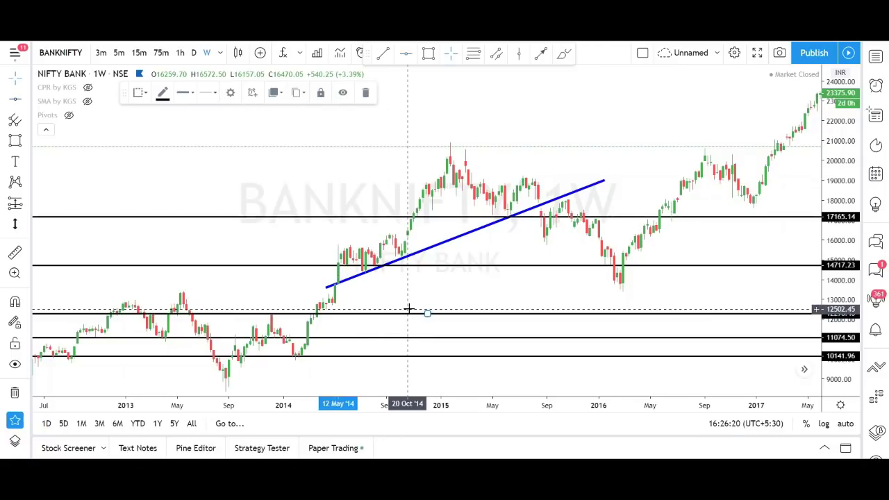
pyautogui.scroll(1, 409, 309)
pyautogui.scroll(1, 409, 308)
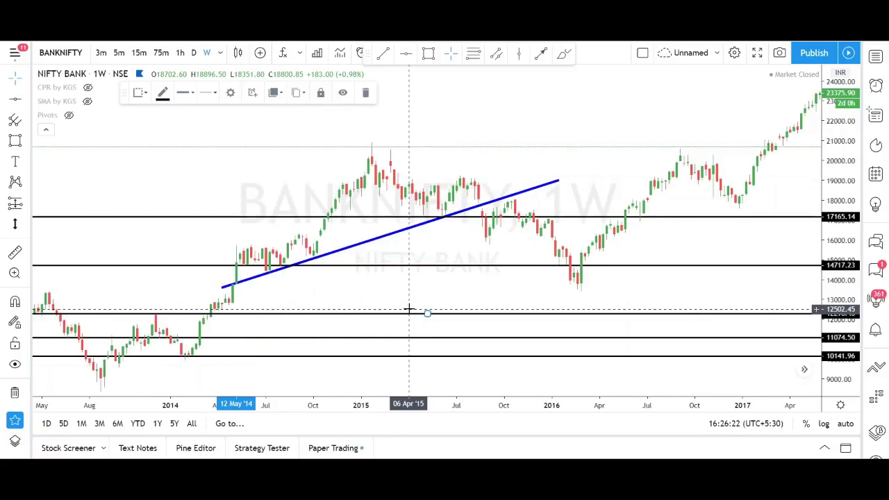
pyautogui.scroll(1, 409, 309)
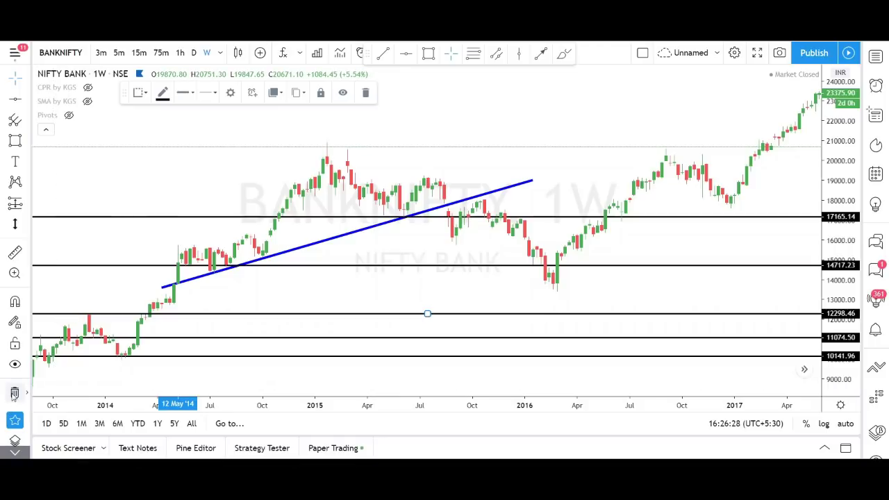
# Remove all drawings and bring the 2017–2020 candles into view, including the full March 2020 fall
pyautogui.click(14, 393)
pyautogui.moveTo(755, 220); pyautogui.dragTo(349, 330)
pyautogui.moveTo(744, 234); pyautogui.dragTo(462, 254)
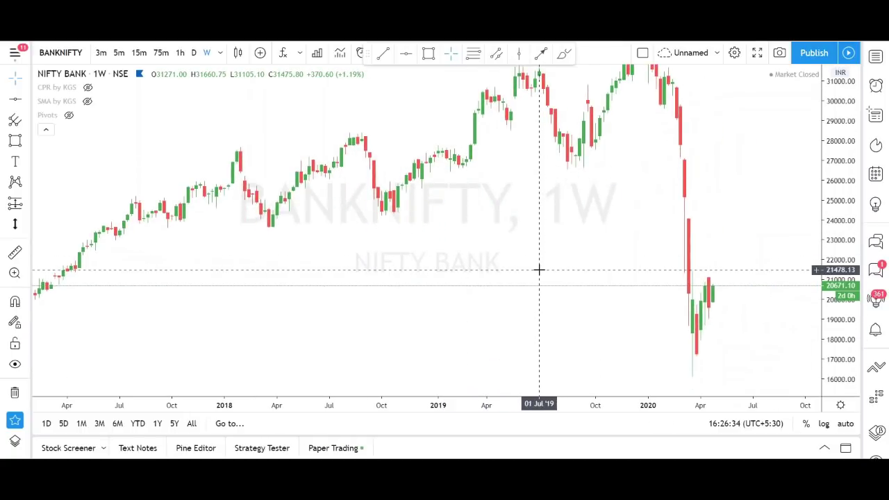
pyautogui.moveTo(546, 264); pyautogui.dragTo(553, 327)
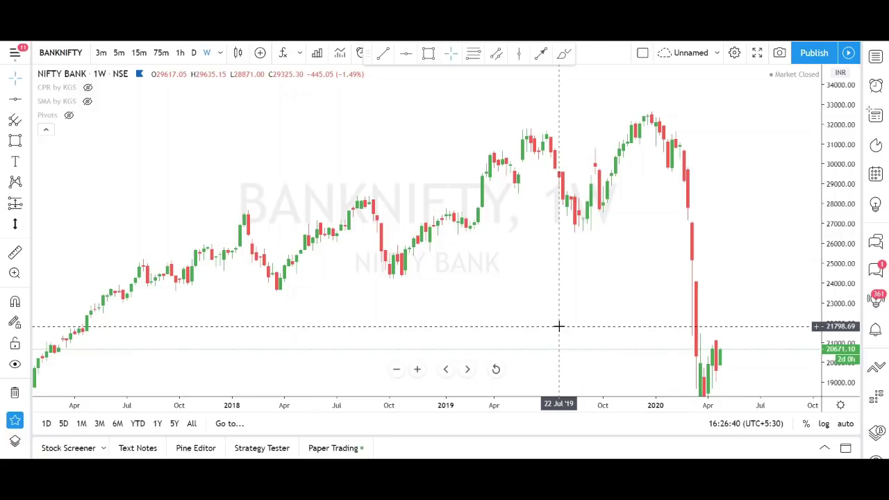
pyautogui.moveTo(559, 326); pyautogui.dragTo(601, 327)
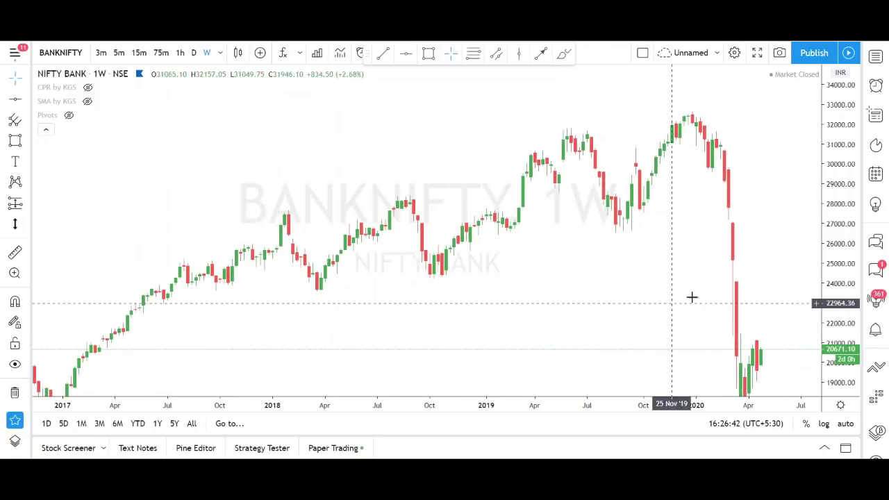
pyautogui.moveTo(835, 191); pyautogui.dragTo(836, 232)
pyautogui.moveTo(770, 232); pyautogui.dragTo(764, 201)
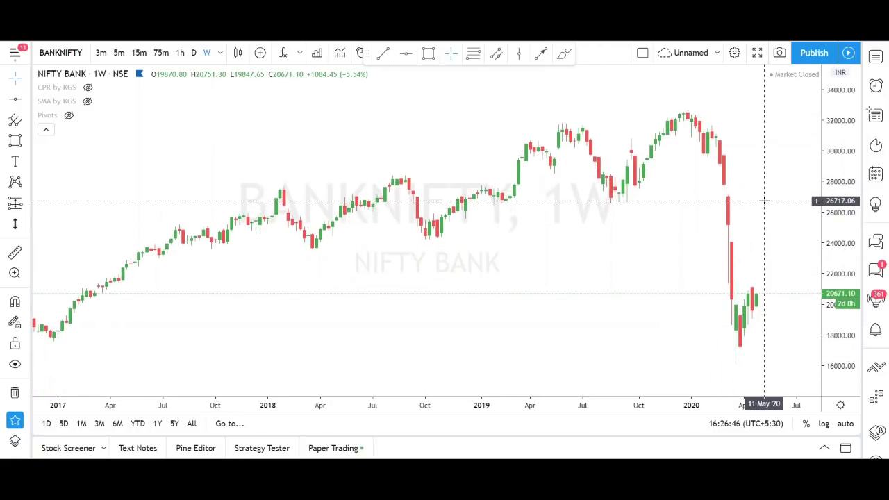